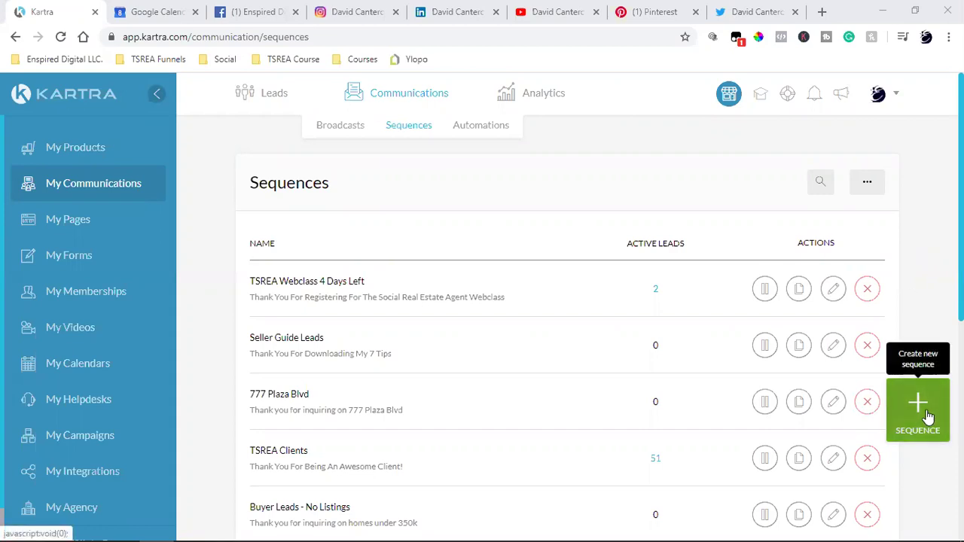
- Start a new sequence, cancel the New sequence dialog, and open the Leads Lists page
{"action": "left_click", "coordinate": [928, 417]}
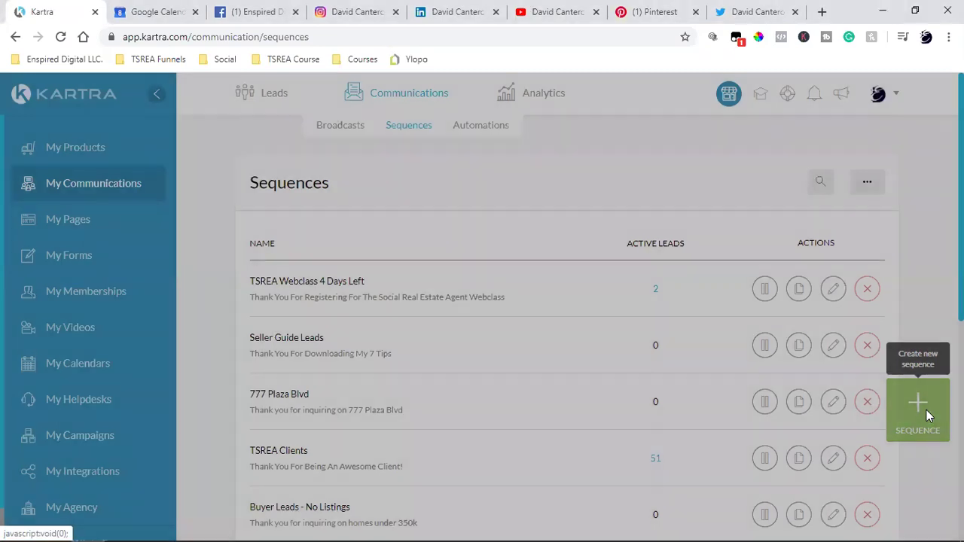
{"action": "left_click", "coordinate": [639, 130]}
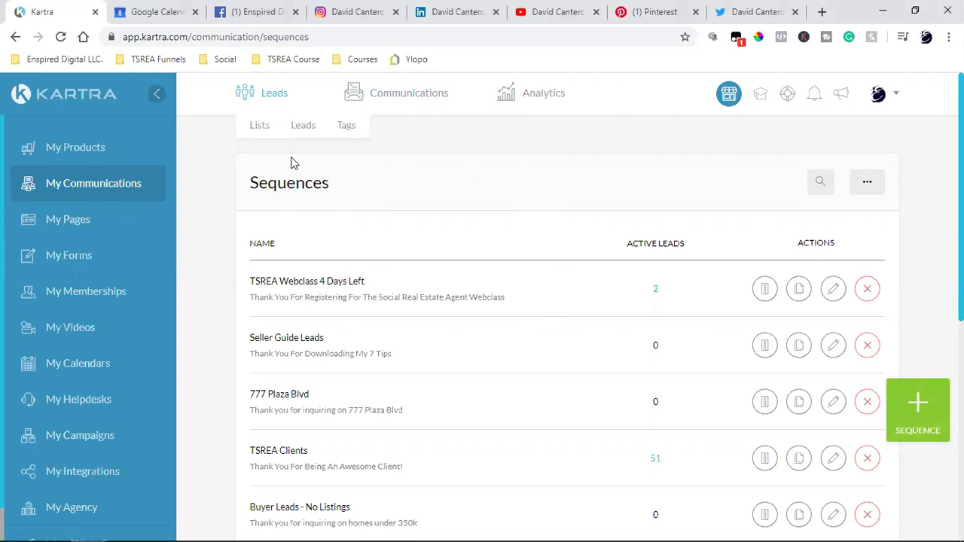
{"action": "mouse_move", "coordinate": [377, 104]}
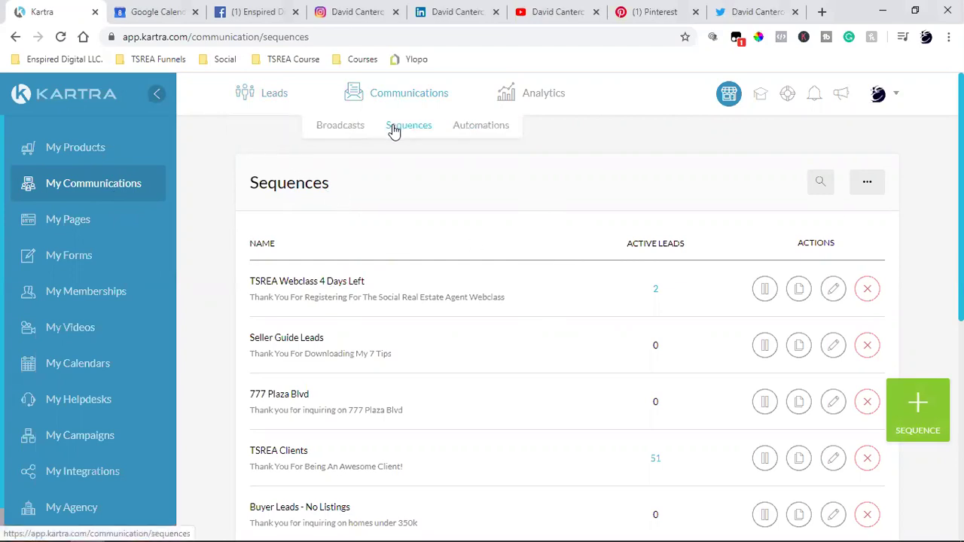
{"action": "mouse_move", "coordinate": [268, 94]}
{"action": "left_click", "coordinate": [259, 129]}
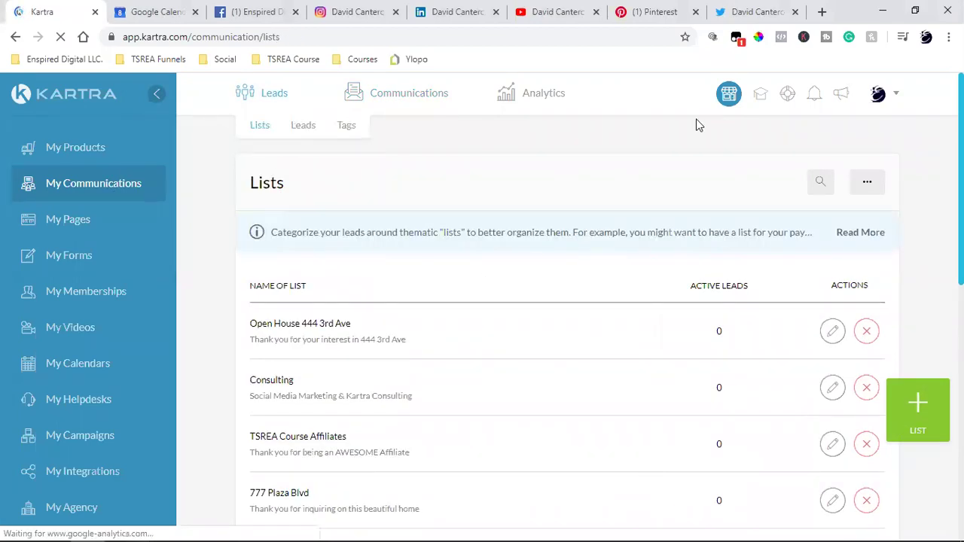
- In a new tab, load the FB Ads 4 Beginners page and open its VIP signup form
{"action": "left_click", "coordinate": [822, 11]}
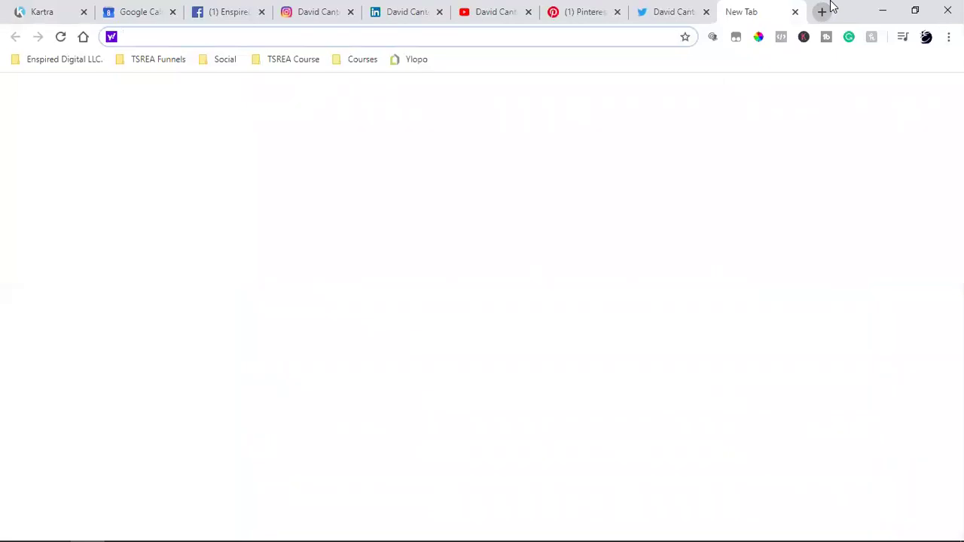
{"action": "type", "text": "fb"}
{"action": "key", "text": "Return"}
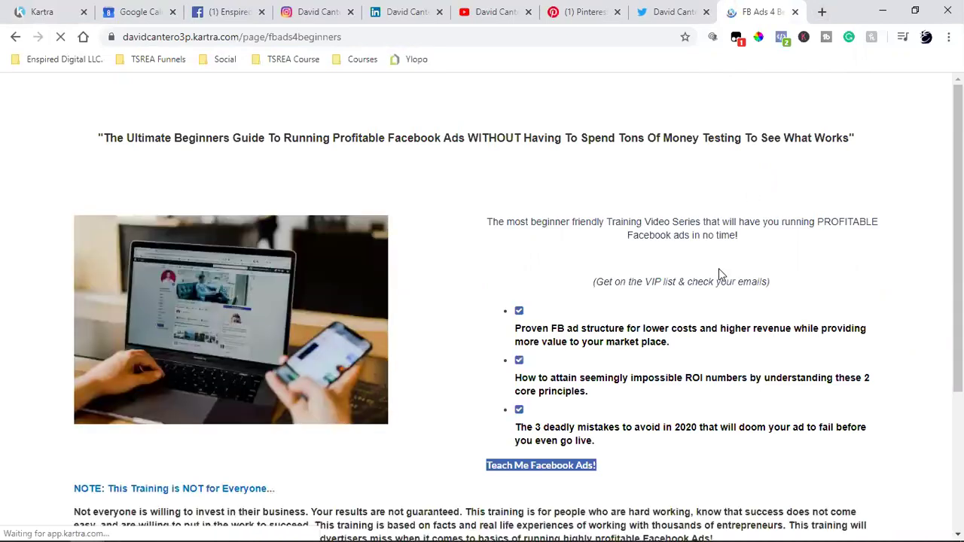
{"action": "scroll", "coordinate": [719, 273], "scroll_direction": "down", "scroll_amount": 4}
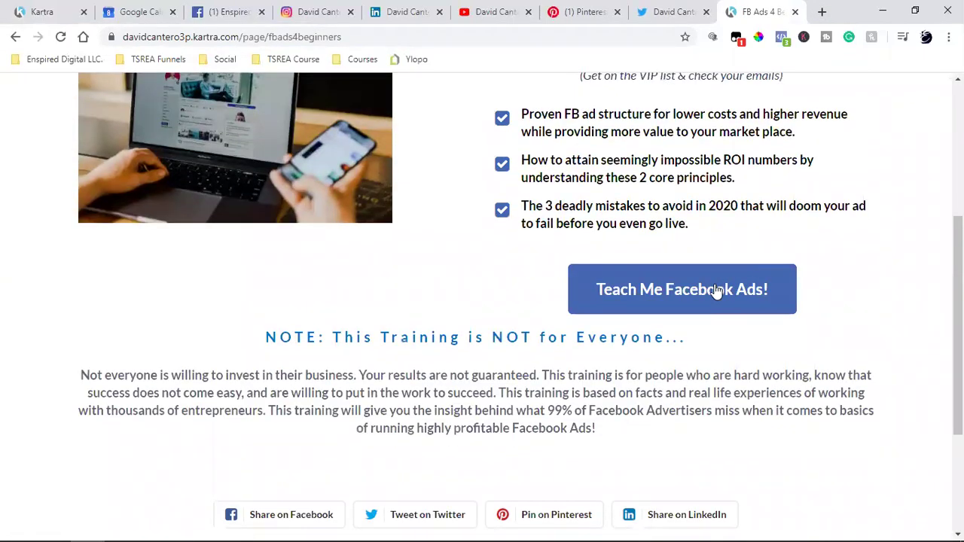
{"action": "left_click", "coordinate": [717, 291]}
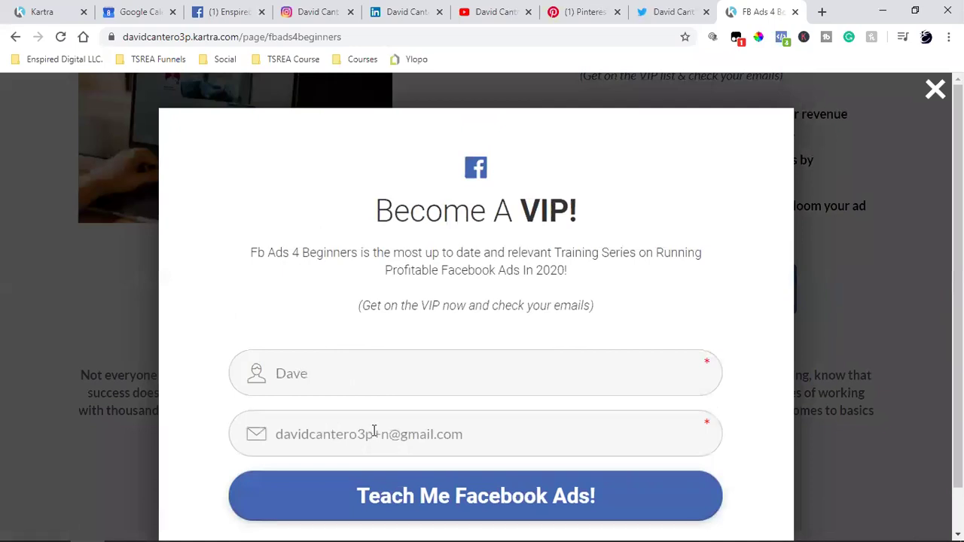
- Clear the prefilled email and first name fields, then return to the Kartra Lists tab
{"action": "triple_click", "coordinate": [372, 434]}
{"action": "key", "text": "BackSpace"}
{"action": "double_click", "coordinate": [357, 381]}
{"action": "key", "text": "BackSpace"}
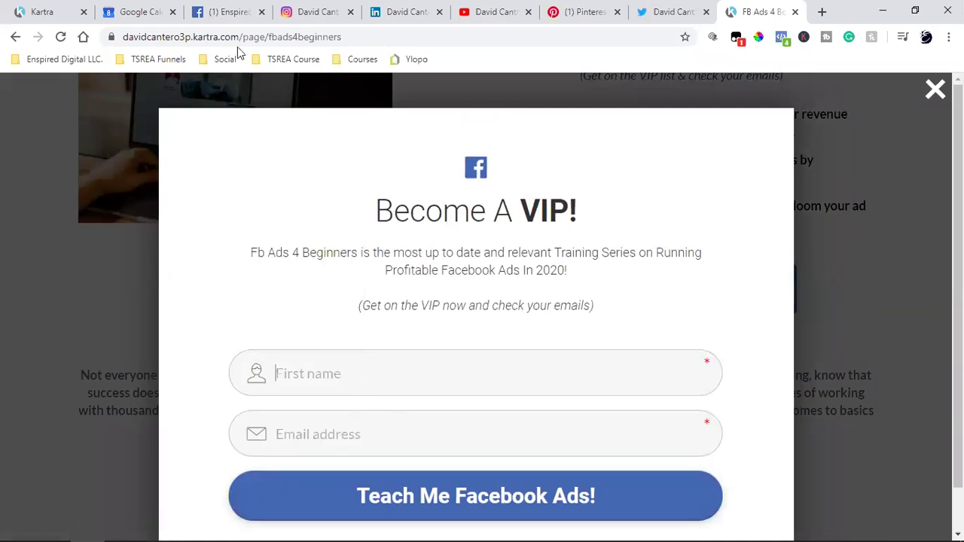
{"action": "left_click", "coordinate": [21, 13]}
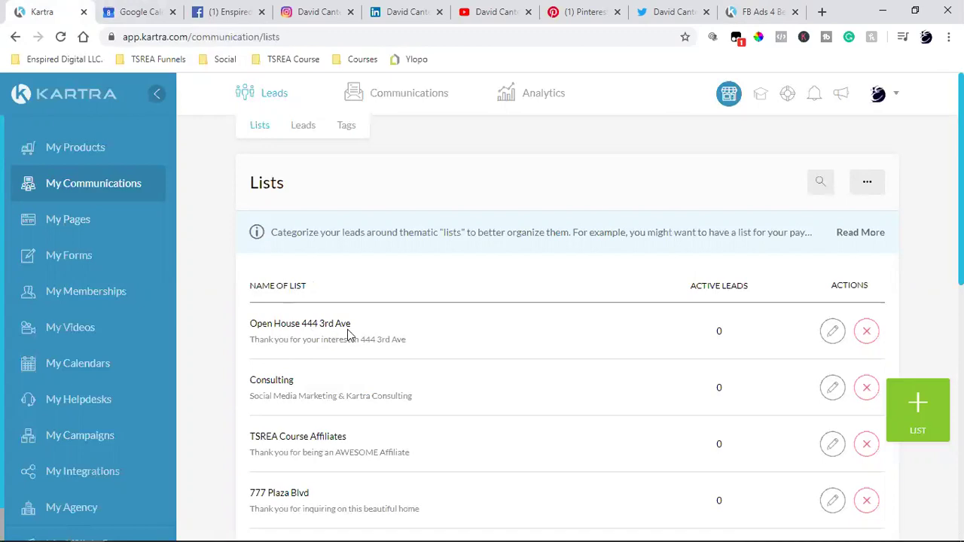
- Go to Communications > Sequences and edit the TSREA Clients sequence
{"action": "mouse_move", "coordinate": [400, 99]}
{"action": "left_click", "coordinate": [404, 128]}
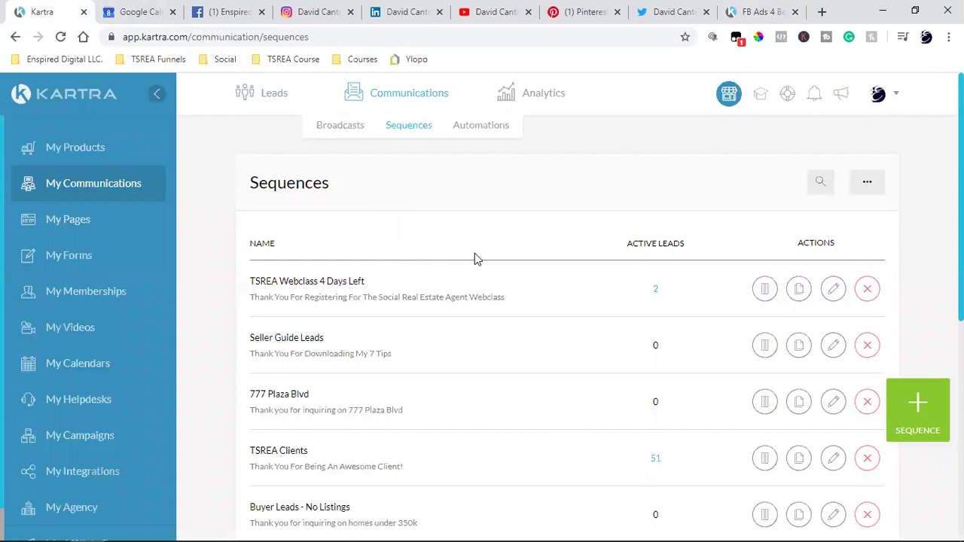
{"action": "scroll", "coordinate": [475, 259], "scroll_direction": "down", "scroll_amount": 2}
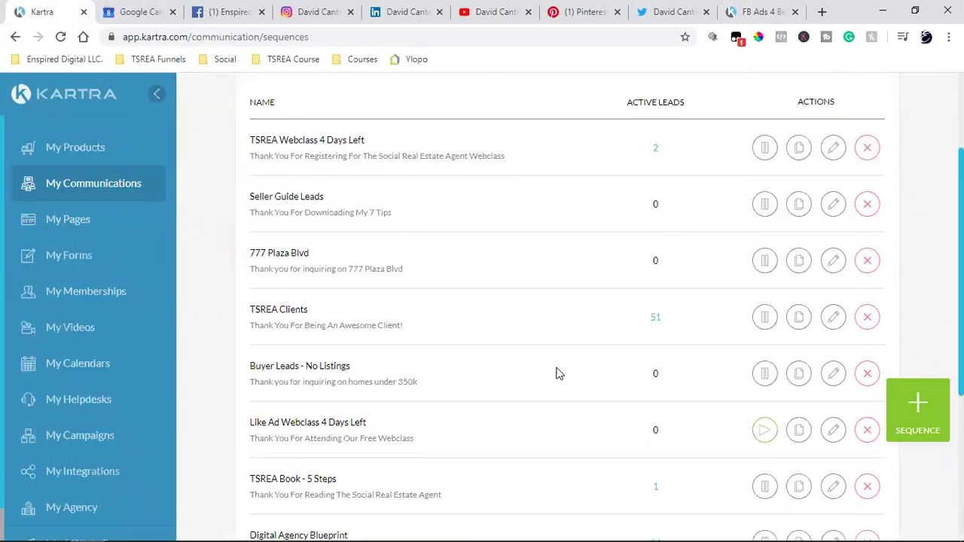
{"action": "left_click", "coordinate": [833, 316]}
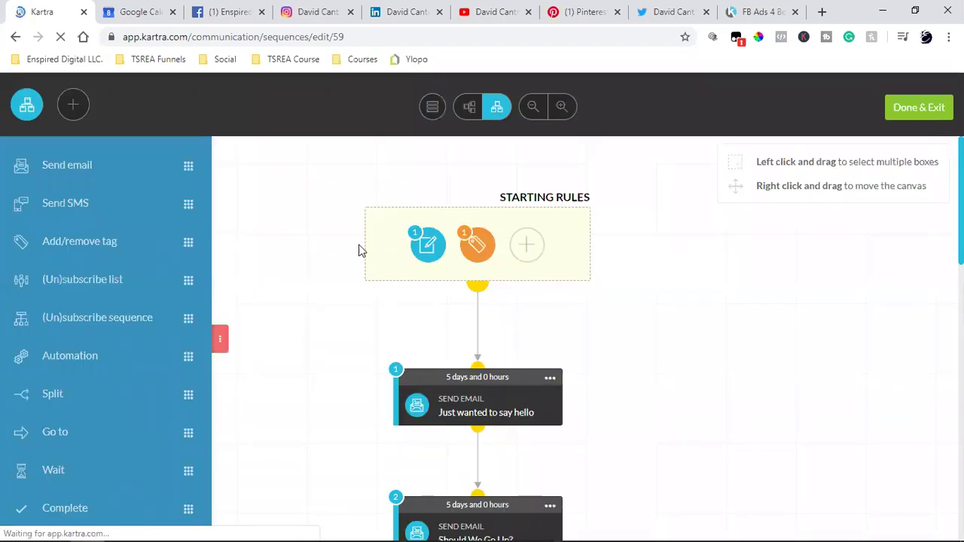
- Collapse the action sidebar to icons and review the TSREA Clients email chain down to Complete
{"action": "left_click", "coordinate": [222, 340]}
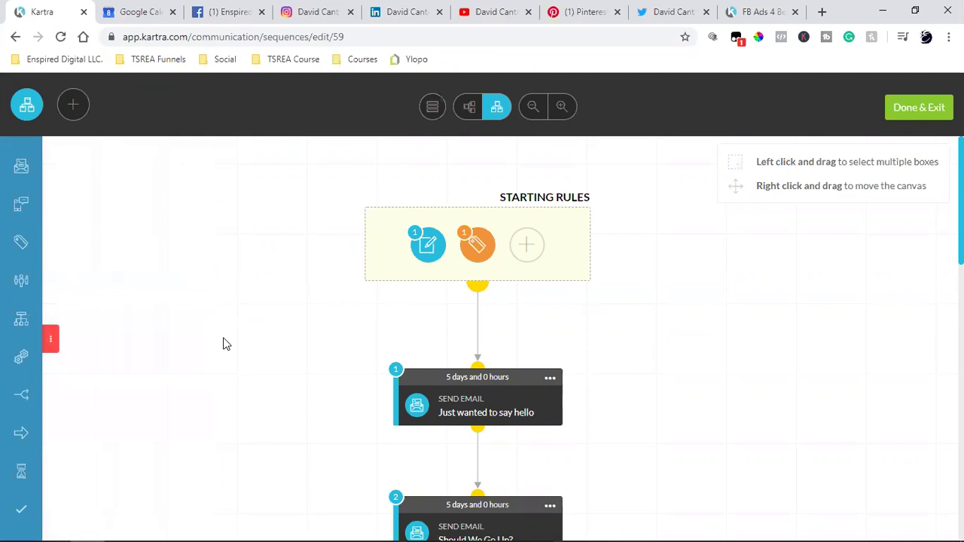
{"action": "scroll", "coordinate": [380, 325], "scroll_direction": "down", "scroll_amount": 2}
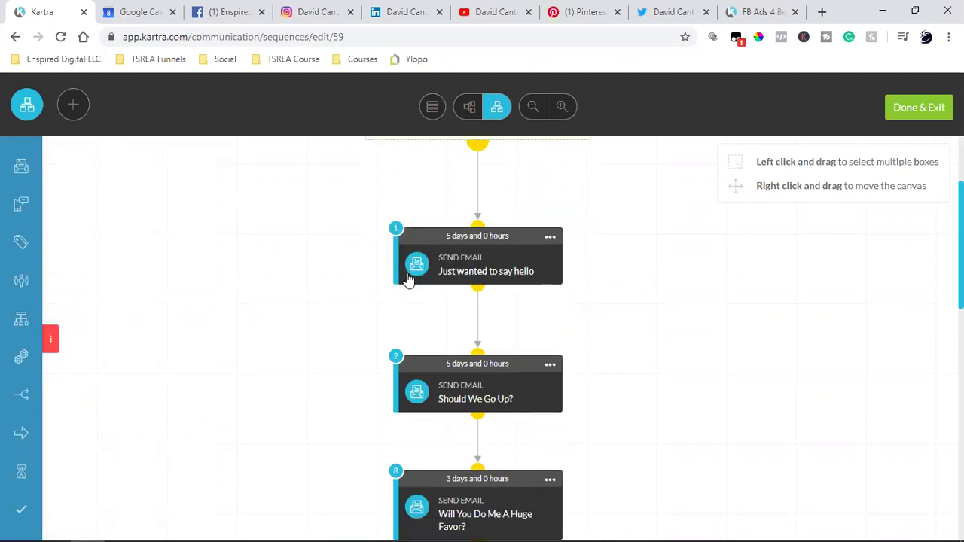
{"action": "scroll", "coordinate": [470, 259], "scroll_direction": "down", "scroll_amount": 2}
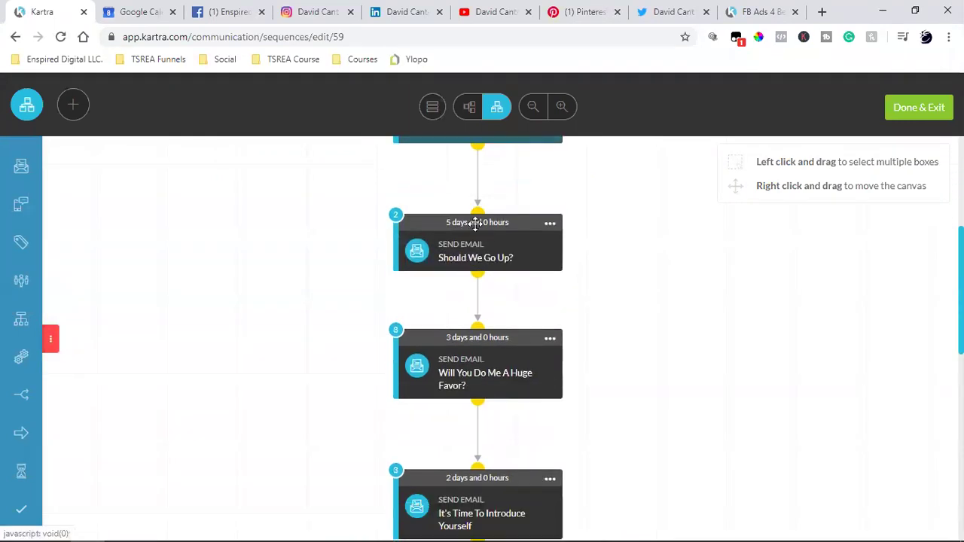
{"action": "scroll", "coordinate": [482, 259], "scroll_direction": "down", "scroll_amount": 2}
{"action": "scroll", "coordinate": [482, 259], "scroll_direction": "down", "scroll_amount": 6}
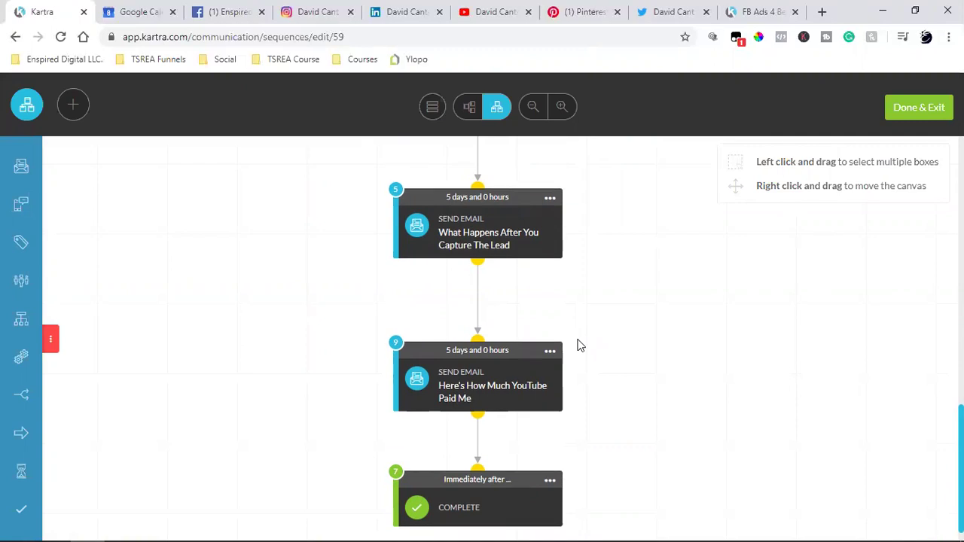
{"action": "scroll", "coordinate": [578, 346], "scroll_direction": "up", "scroll_amount": 10}
{"action": "scroll", "coordinate": [644, 338], "scroll_direction": "up", "scroll_amount": 3}
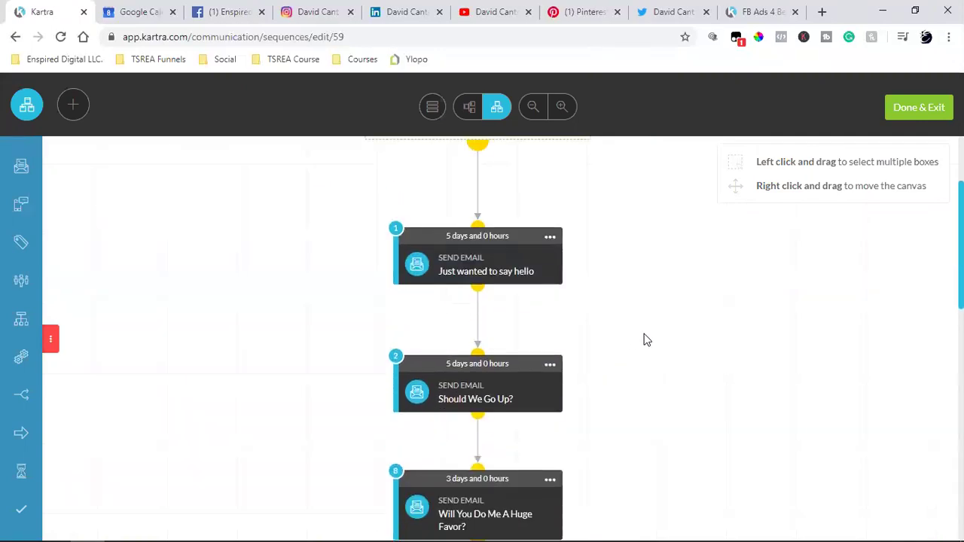
- Edit step 1 and open its 'Just wanted to say hello' email content
{"action": "left_click", "coordinate": [550, 378]}
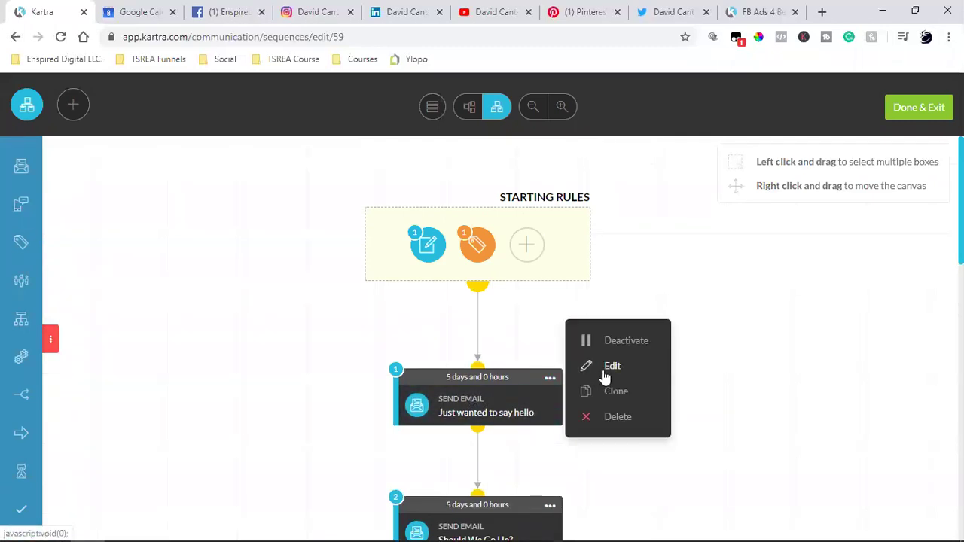
{"action": "left_click", "coordinate": [606, 369]}
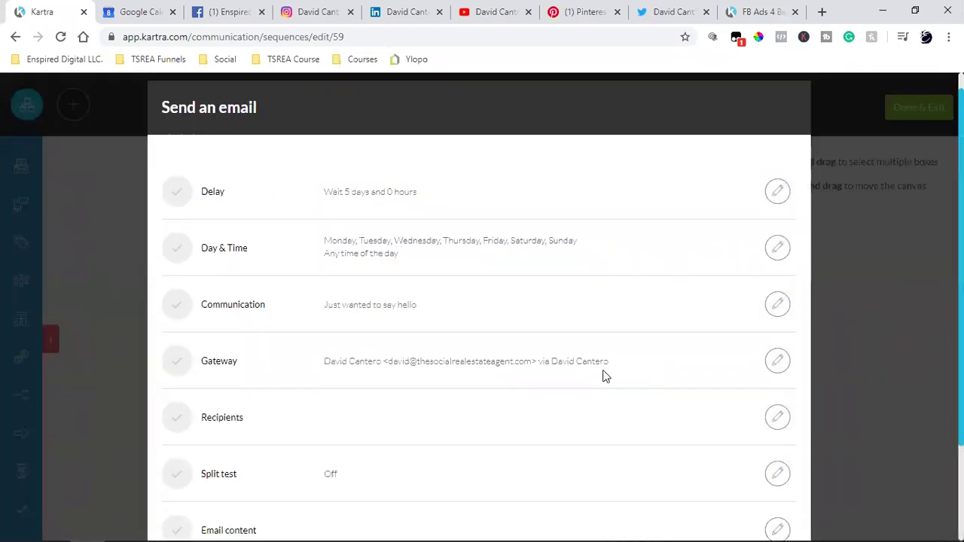
{"action": "scroll", "coordinate": [604, 377], "scroll_direction": "down", "scroll_amount": 2}
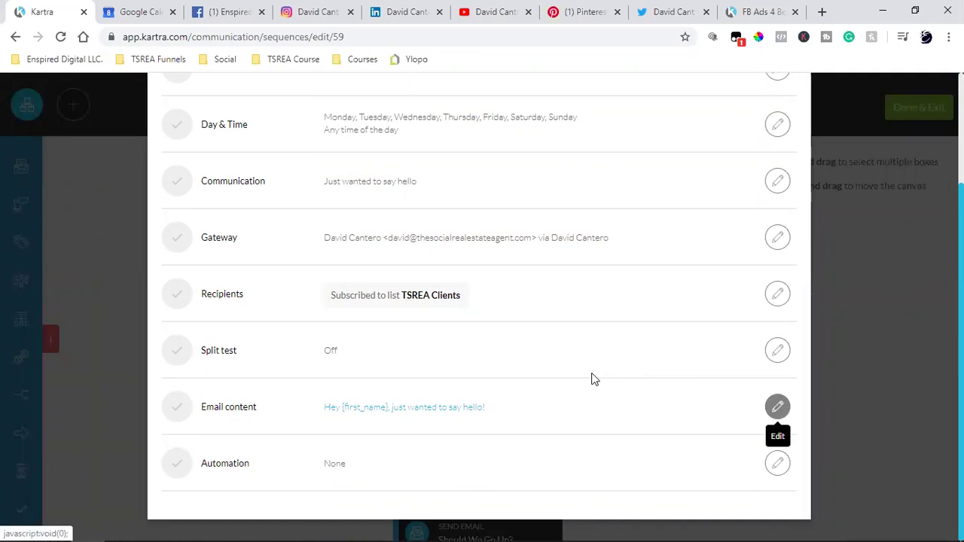
{"action": "left_click", "coordinate": [593, 378]}
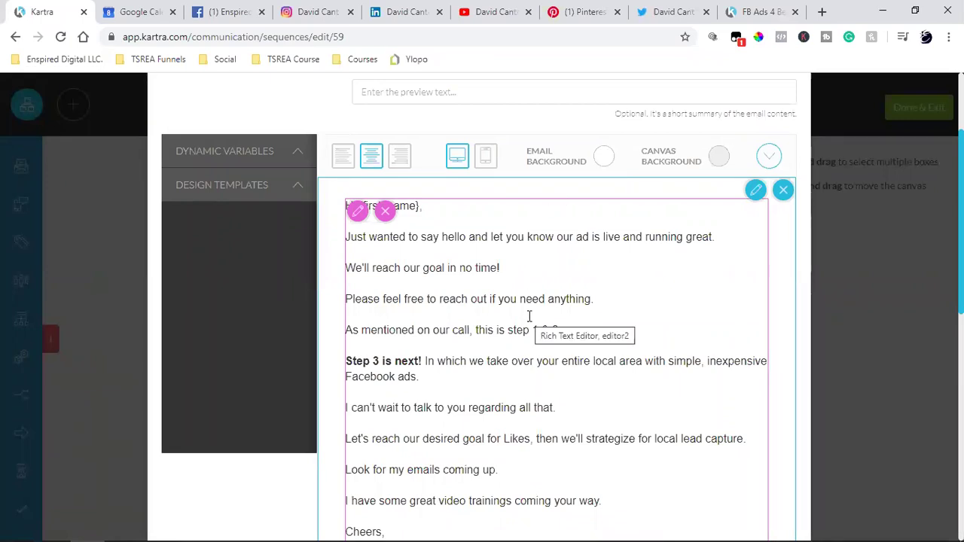
{"action": "scroll", "coordinate": [529, 317], "scroll_direction": "up", "scroll_amount": 2}
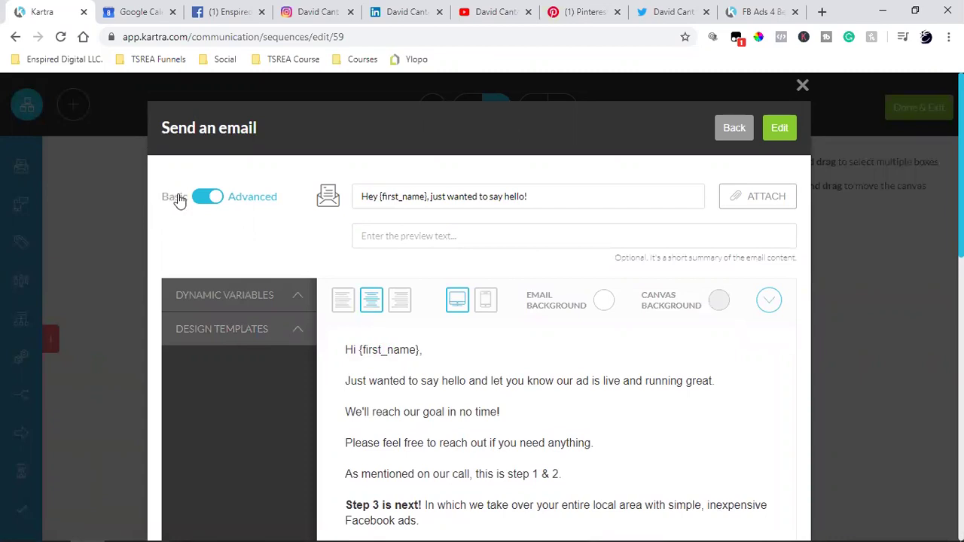
- Switch the email editor to Basic mode and select {first_name} to copy it
{"action": "left_click", "coordinate": [215, 199]}
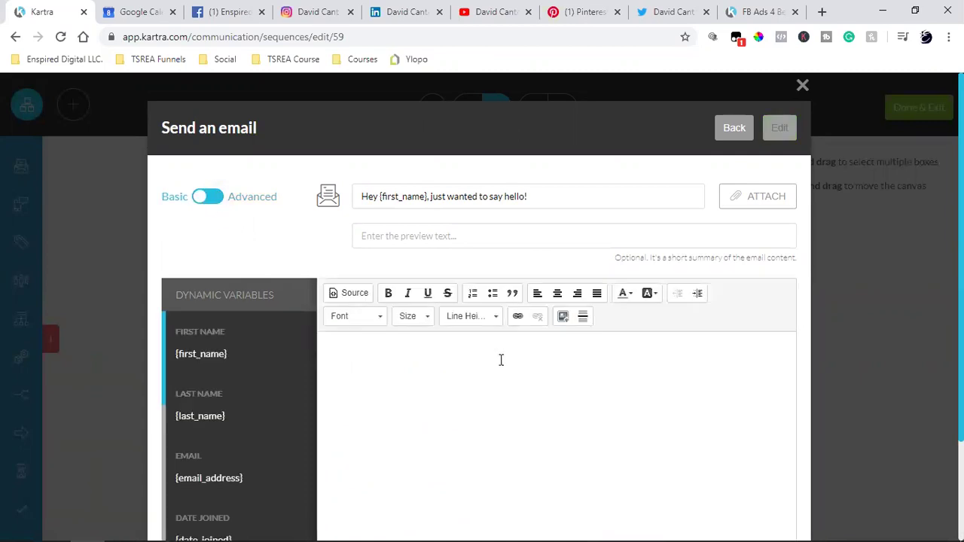
{"action": "triple_click", "coordinate": [200, 354]}
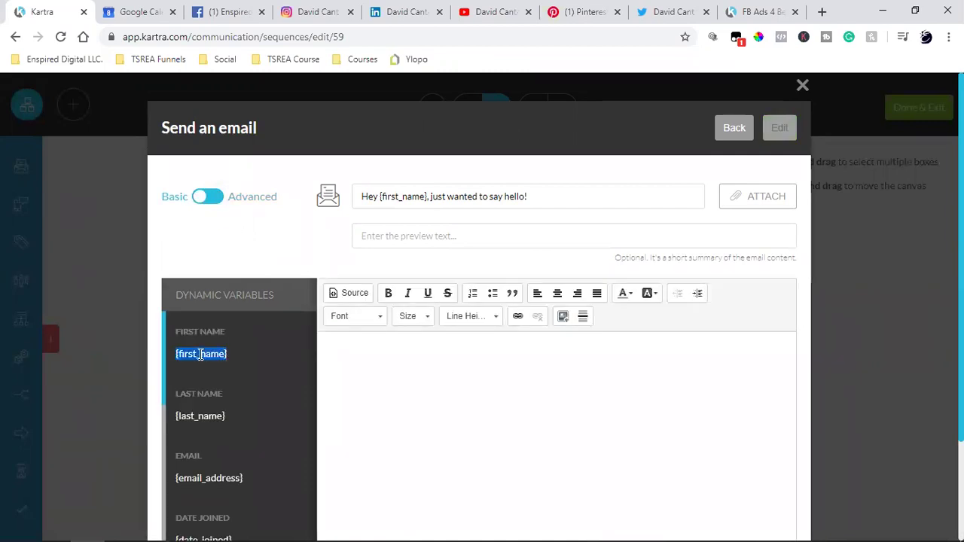
{"action": "scroll", "coordinate": [200, 357], "scroll_direction": "down", "scroll_amount": 5}
{"action": "scroll", "coordinate": [210, 388], "scroll_direction": "up", "scroll_amount": 5}
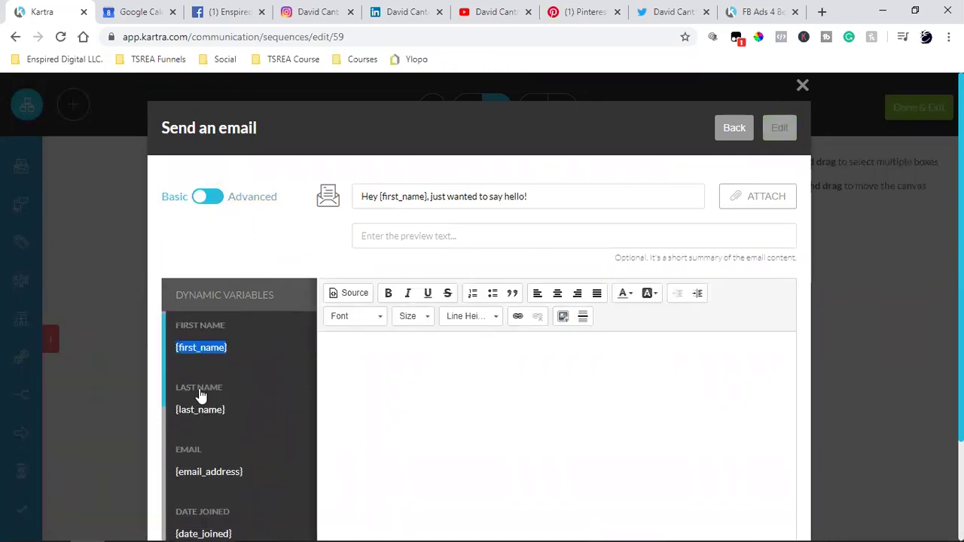
{"action": "right_click", "coordinate": [196, 354]}
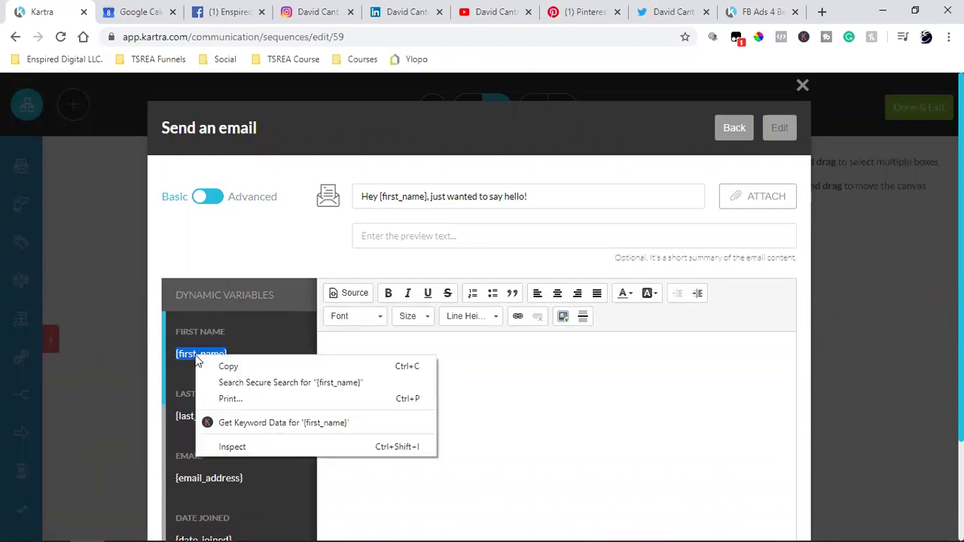
- Copy the {first_name} variable and switch the email back to Advanced mode
{"action": "left_click", "coordinate": [218, 366]}
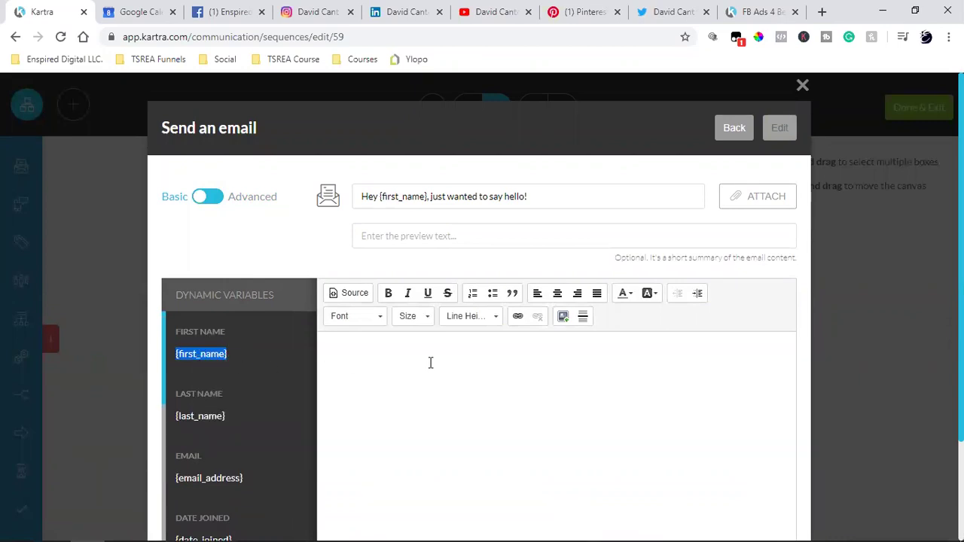
{"action": "left_click", "coordinate": [213, 198]}
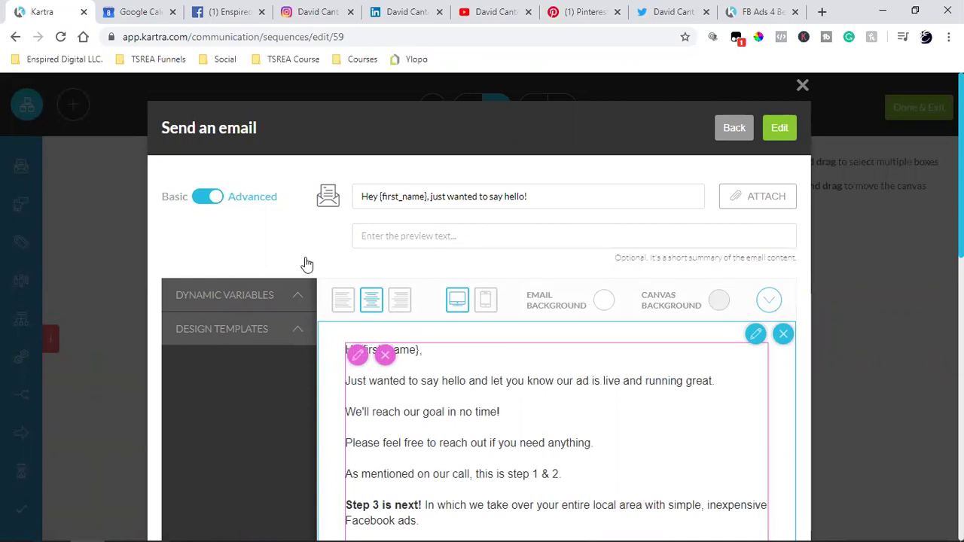
{"action": "left_click", "coordinate": [247, 344]}
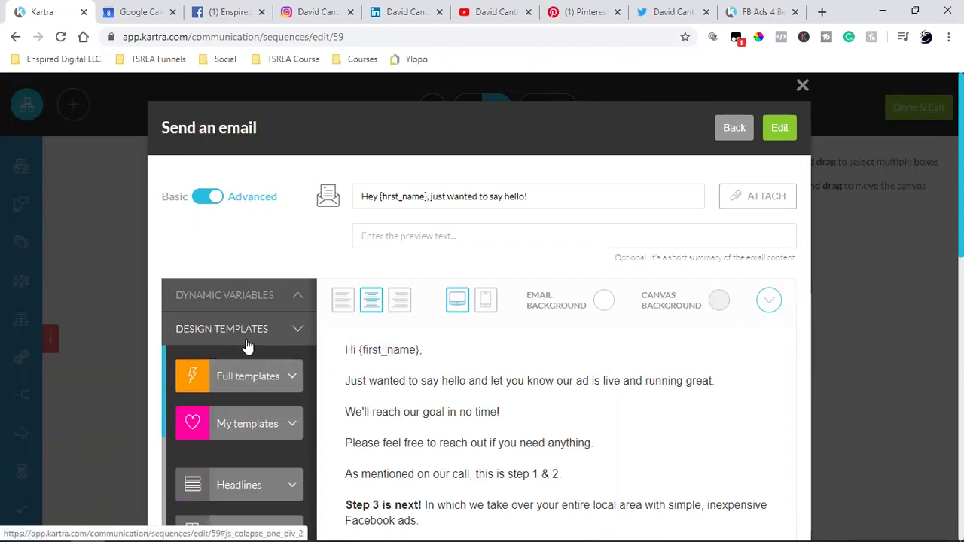
{"action": "scroll", "coordinate": [486, 232], "scroll_direction": "down", "scroll_amount": 2}
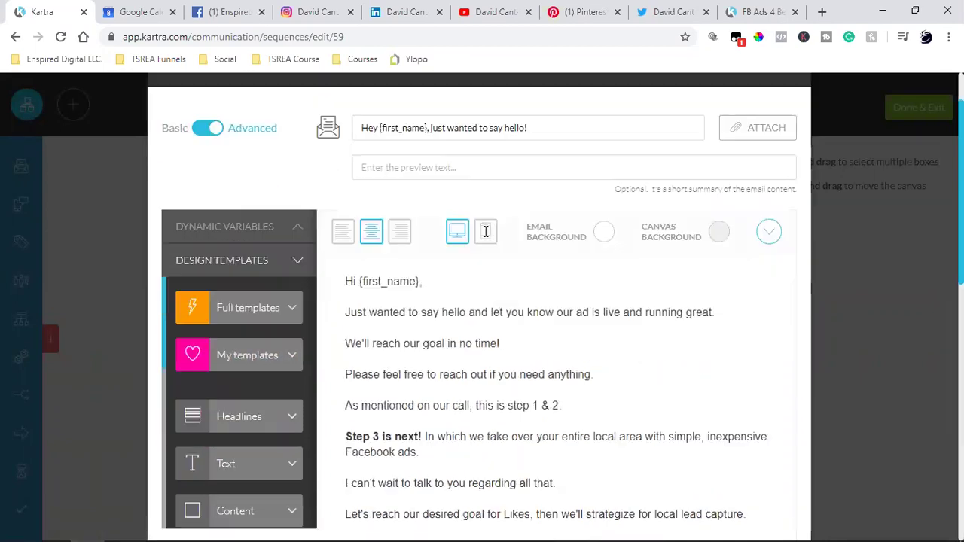
{"action": "scroll", "coordinate": [498, 319], "scroll_direction": "down", "scroll_amount": 8}
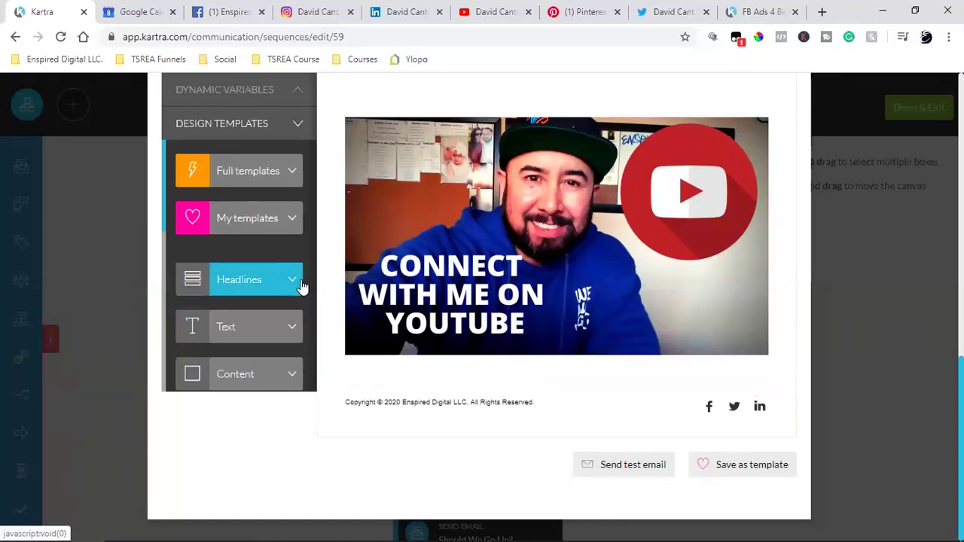
{"action": "scroll", "coordinate": [607, 283], "scroll_direction": "up", "scroll_amount": 10}
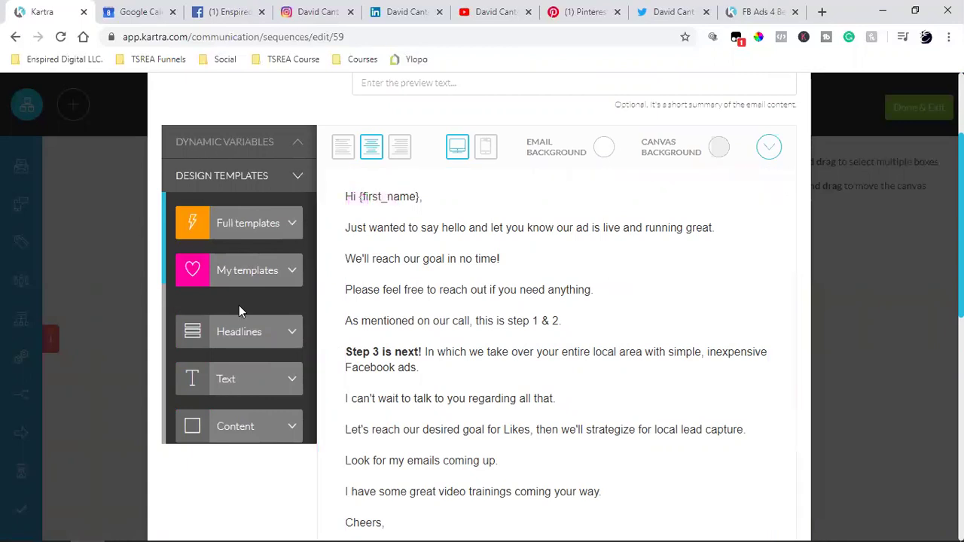
{"action": "scroll", "coordinate": [239, 307], "scroll_direction": "down", "scroll_amount": 3}
{"action": "scroll", "coordinate": [239, 308], "scroll_direction": "down", "scroll_amount": 3}
{"action": "scroll", "coordinate": [241, 313], "scroll_direction": "up", "scroll_amount": 5}
{"action": "scroll", "coordinate": [250, 260], "scroll_direction": "up", "scroll_amount": 3}
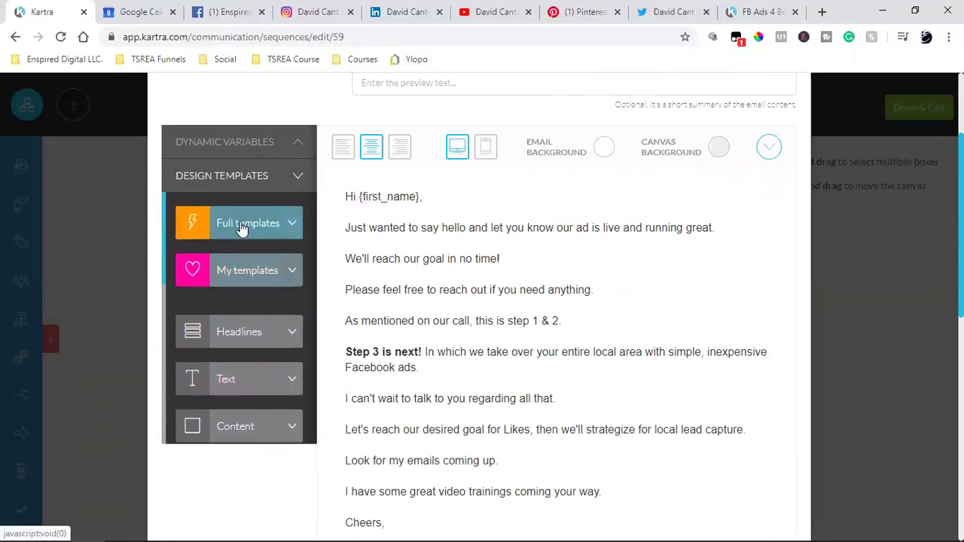
- Drag the purple newsletter full template onto the email above the Hi {first_name} greeting
{"action": "left_click", "coordinate": [241, 226]}
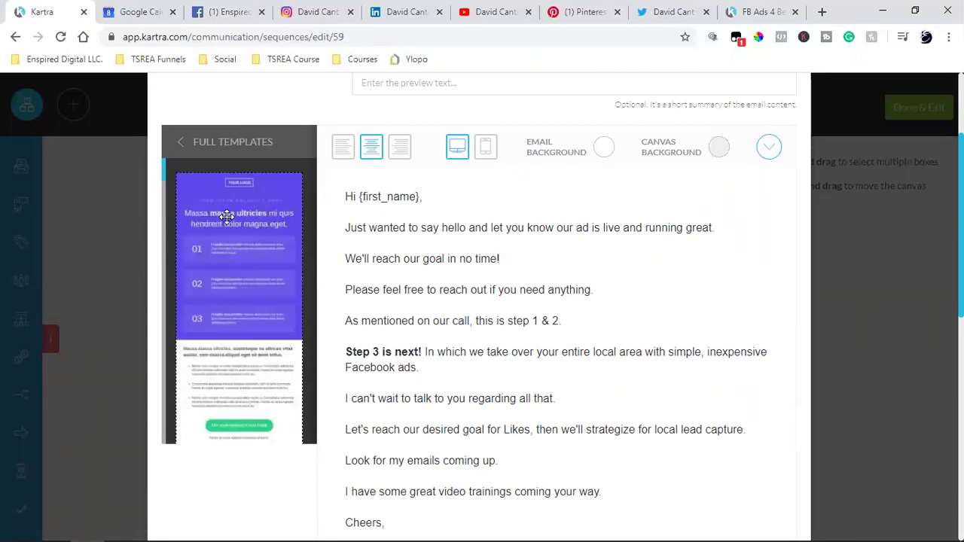
{"action": "scroll", "coordinate": [226, 217], "scroll_direction": "down", "scroll_amount": 5}
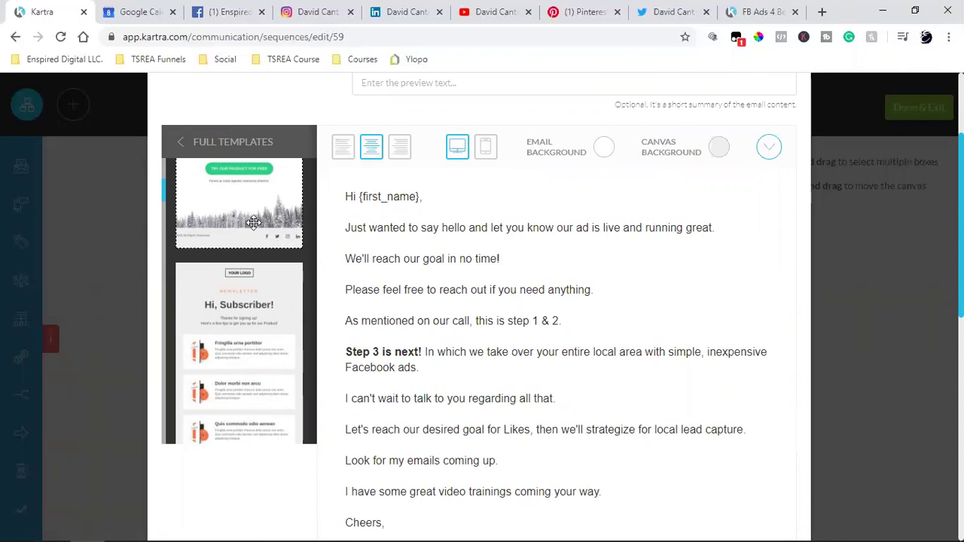
{"action": "left_click_drag", "start_coordinate": [360, 213], "coordinate": [514, 200]}
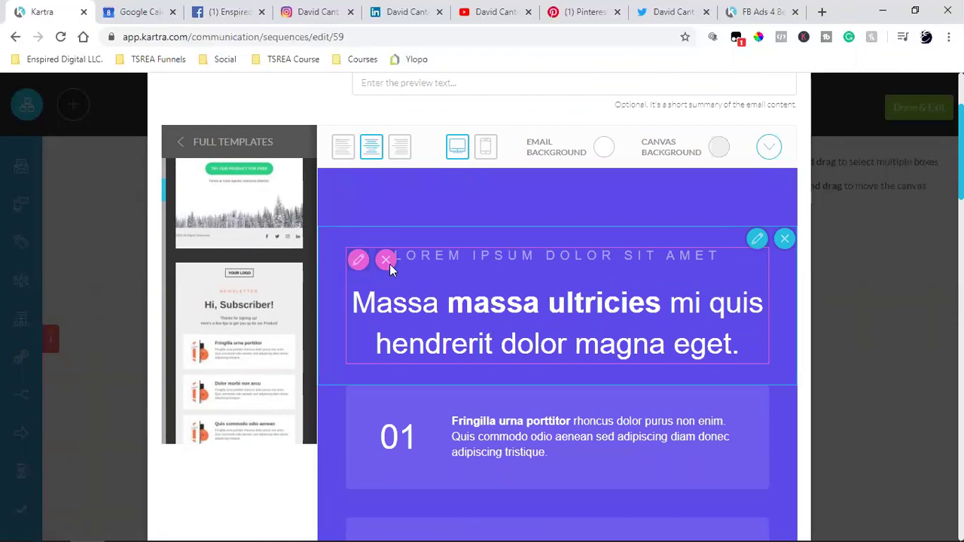
{"action": "scroll", "coordinate": [510, 308], "scroll_direction": "down", "scroll_amount": 10}
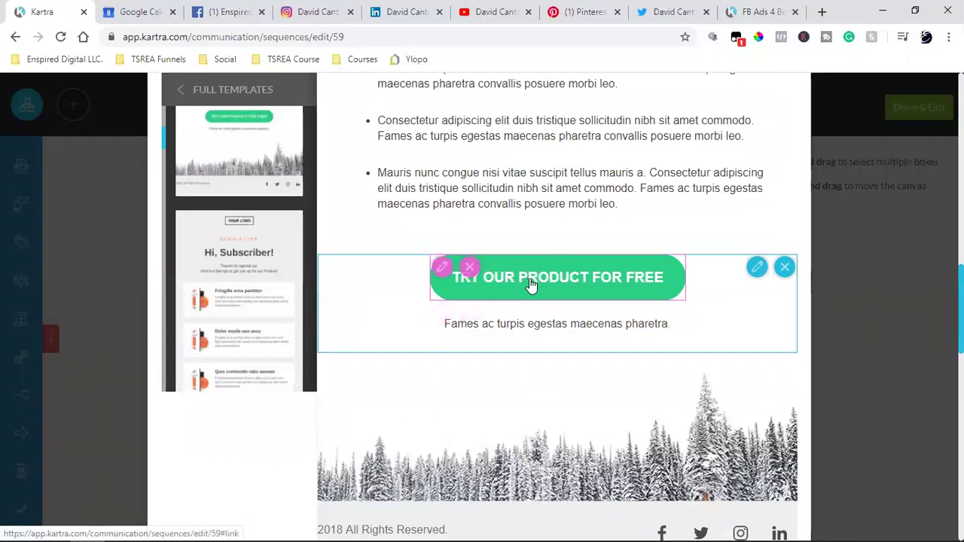
{"action": "scroll", "coordinate": [531, 285], "scroll_direction": "down", "scroll_amount": 4}
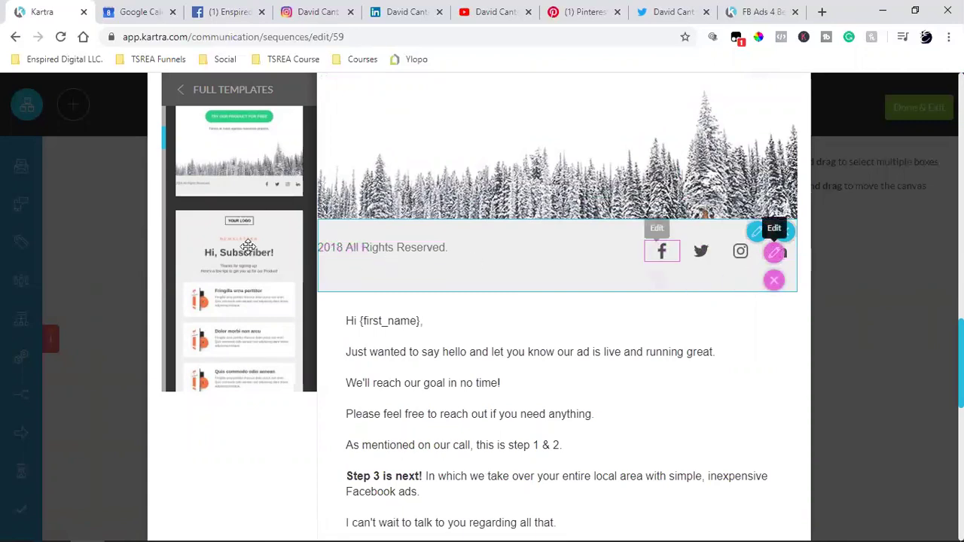
{"action": "scroll", "coordinate": [564, 241], "scroll_direction": "up", "scroll_amount": 10}
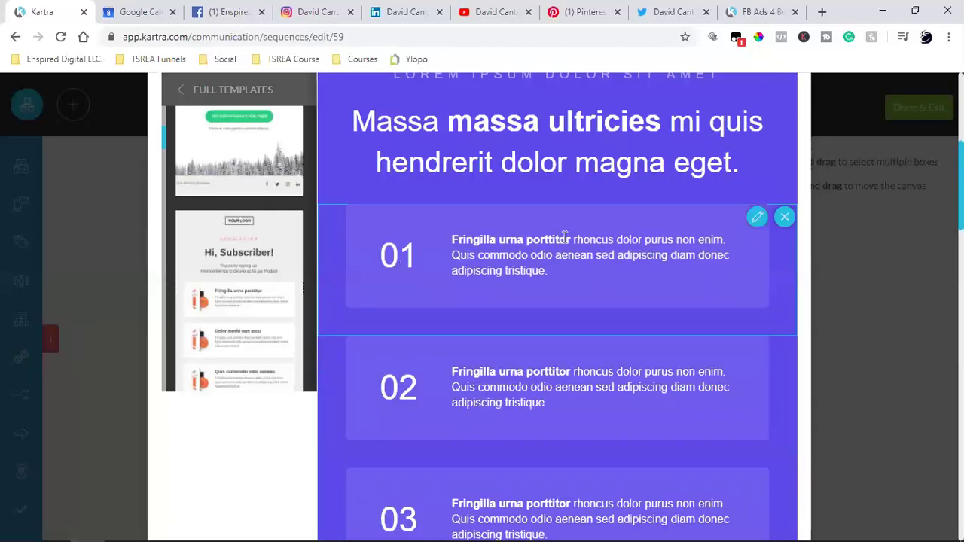
{"action": "scroll", "coordinate": [564, 238], "scroll_direction": "up", "scroll_amount": 5}
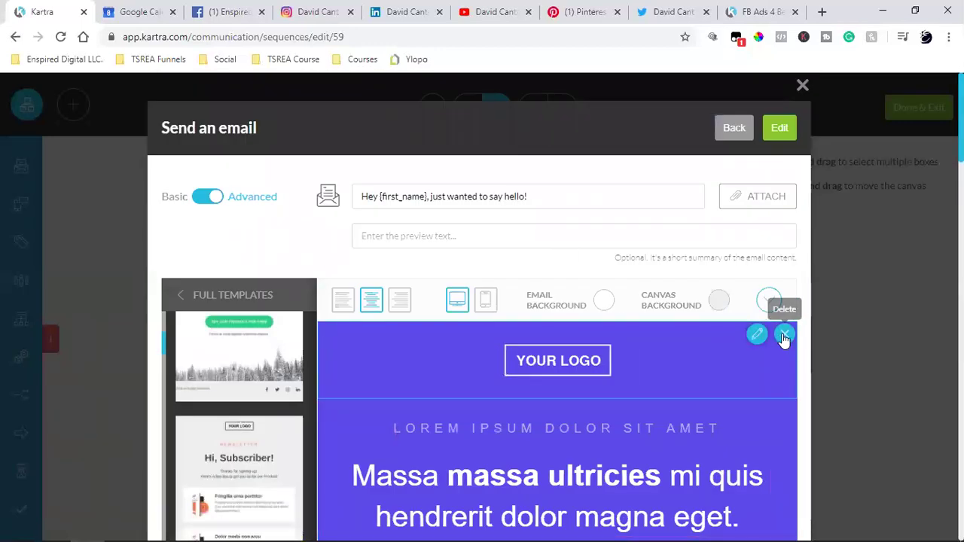
- Delete the template's logo, heading, 01–03, text, button, snowy image and footer blocks
{"action": "left_click", "coordinate": [784, 335]}
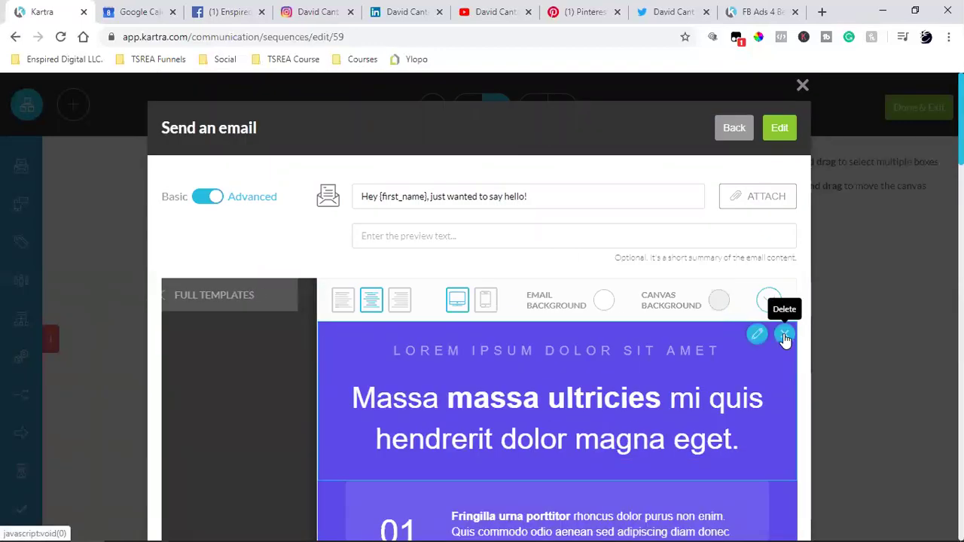
{"action": "left_click", "coordinate": [785, 335]}
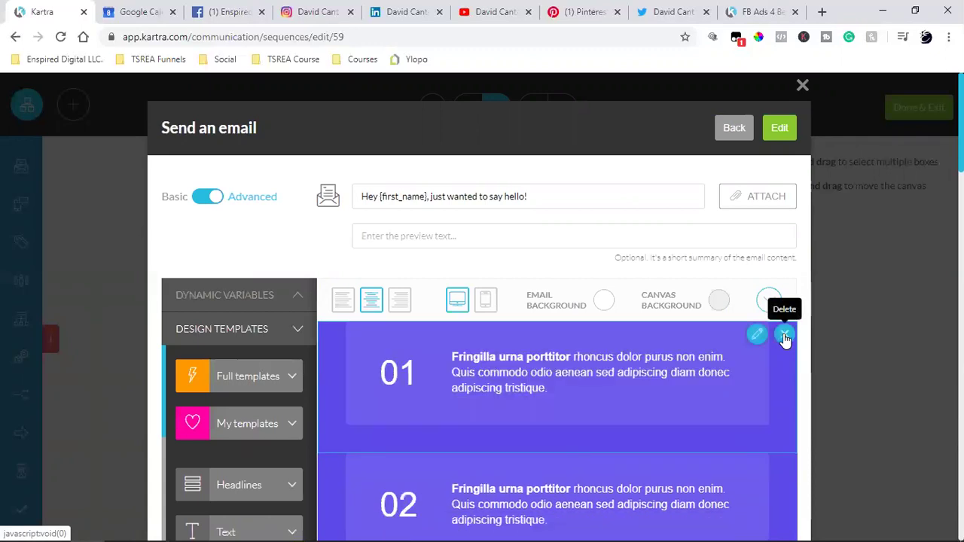
{"action": "left_click", "coordinate": [784, 335]}
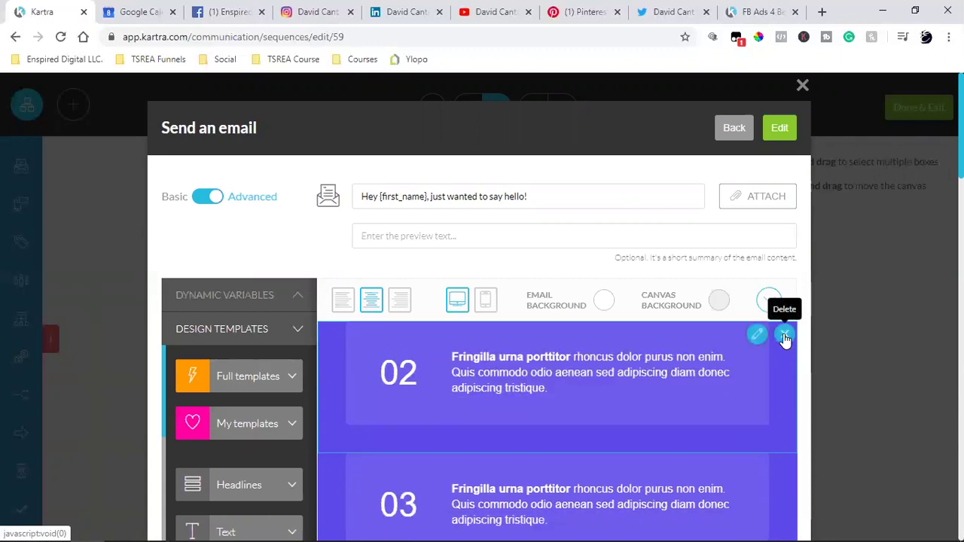
{"action": "left_click", "coordinate": [784, 336]}
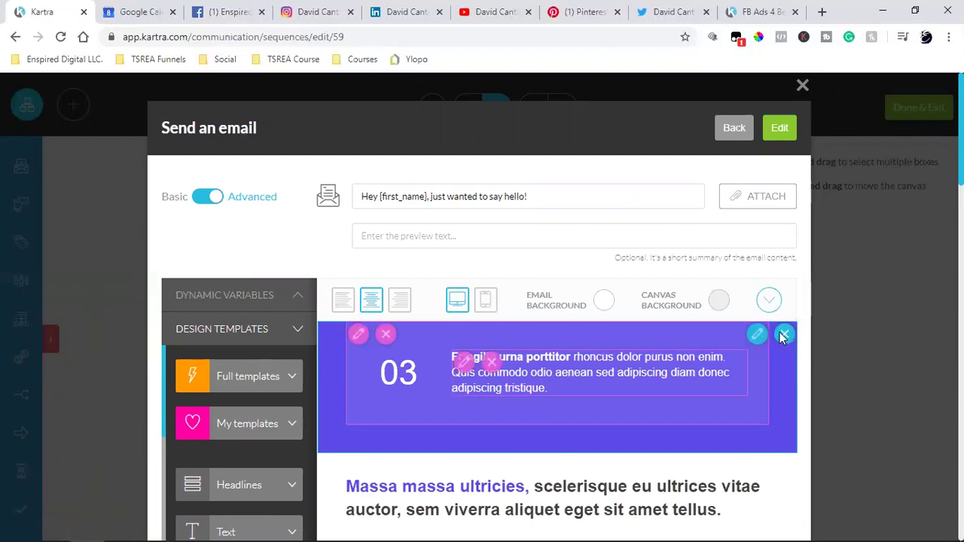
{"action": "left_click", "coordinate": [784, 336]}
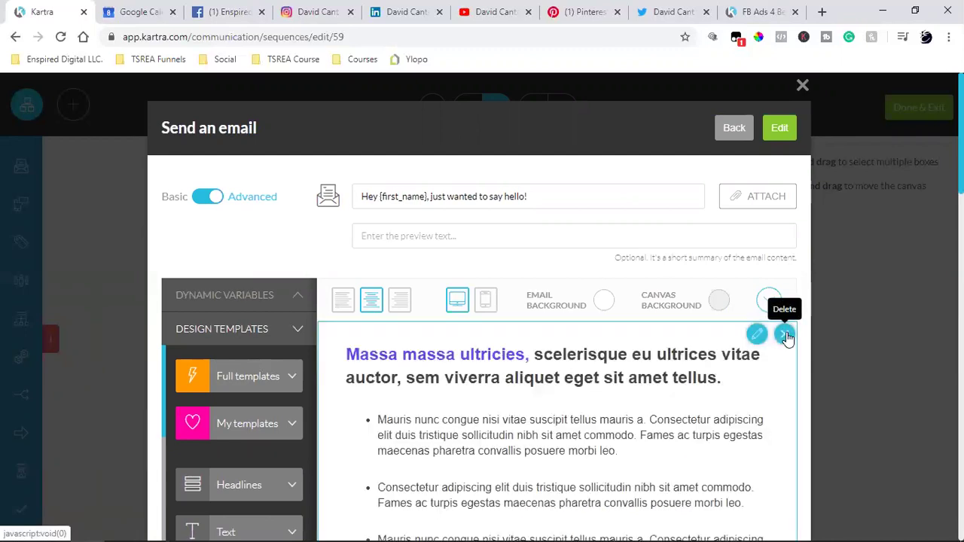
{"action": "left_click", "coordinate": [785, 335]}
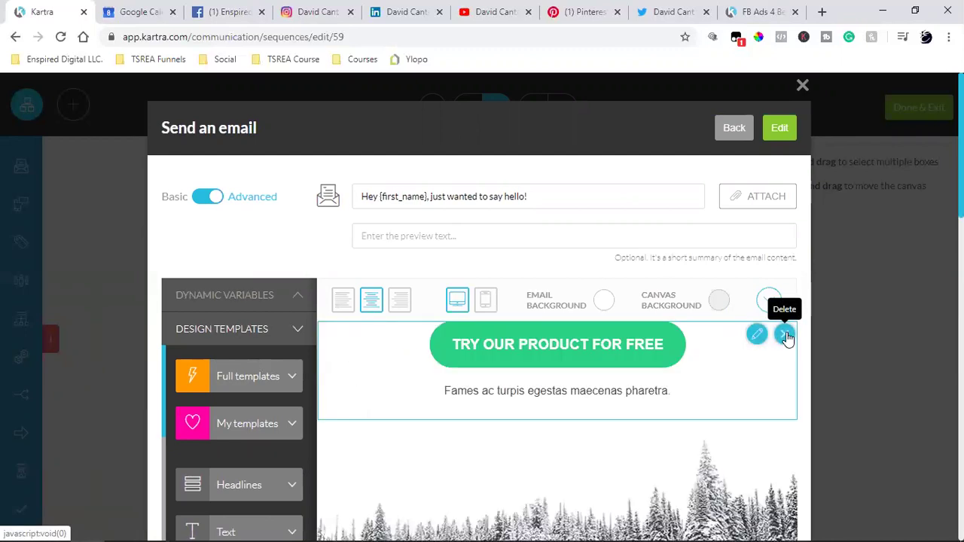
{"action": "left_click", "coordinate": [784, 335]}
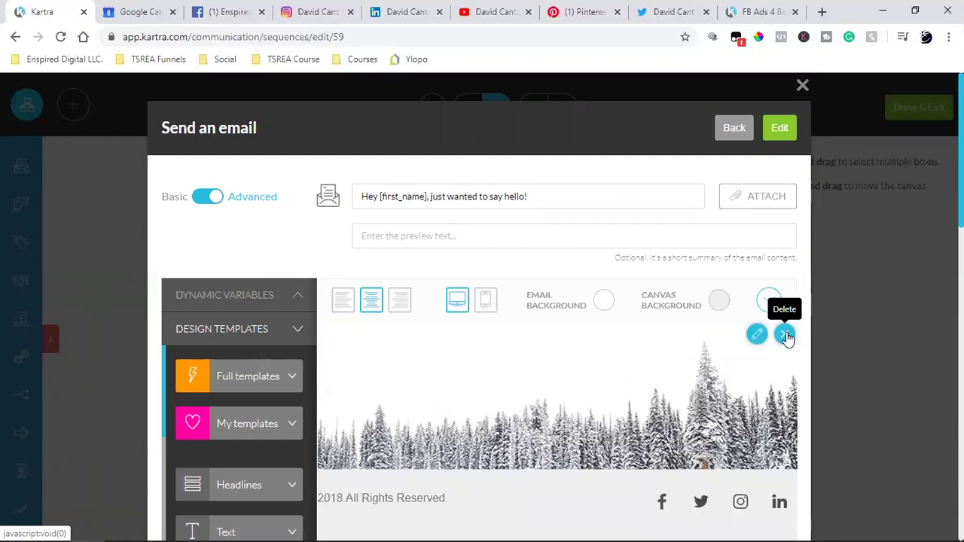
{"action": "left_click", "coordinate": [784, 335]}
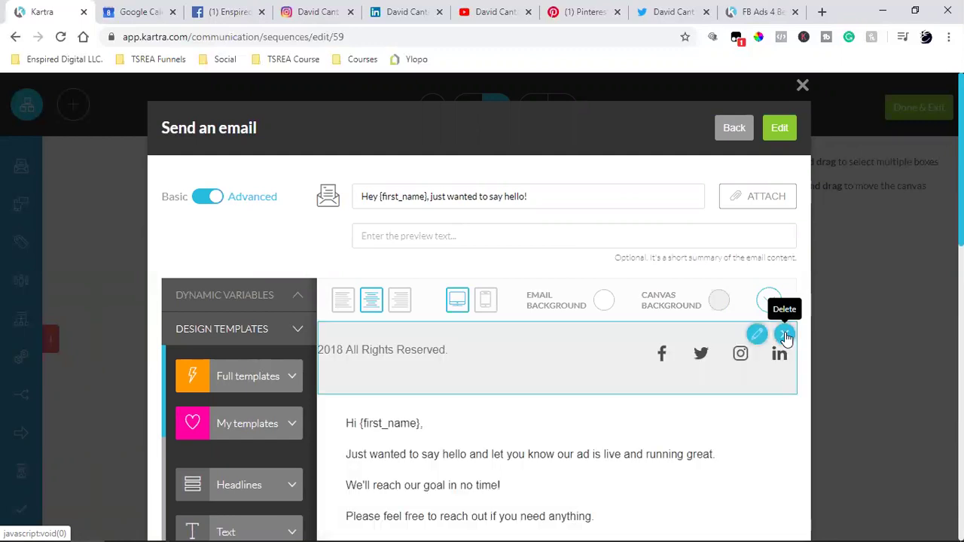
{"action": "left_click", "coordinate": [784, 335]}
{"action": "scroll", "coordinate": [548, 354], "scroll_direction": "down", "scroll_amount": 5}
{"action": "scroll", "coordinate": [548, 354], "scroll_direction": "up", "scroll_amount": 5}
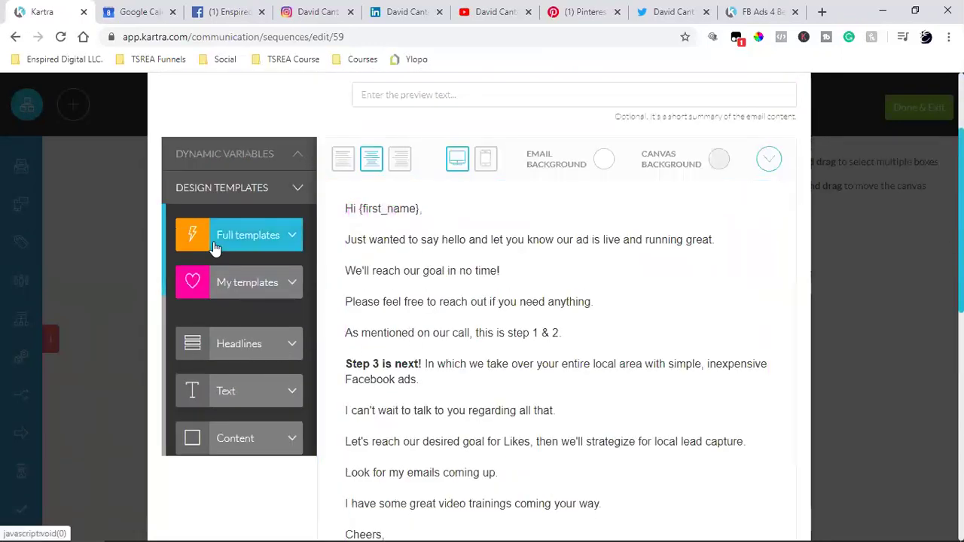
- Reopen Full templates and scroll through the remaining template designs
{"action": "left_click", "coordinate": [216, 249]}
{"action": "scroll", "coordinate": [287, 314], "scroll_direction": "down", "scroll_amount": 10}
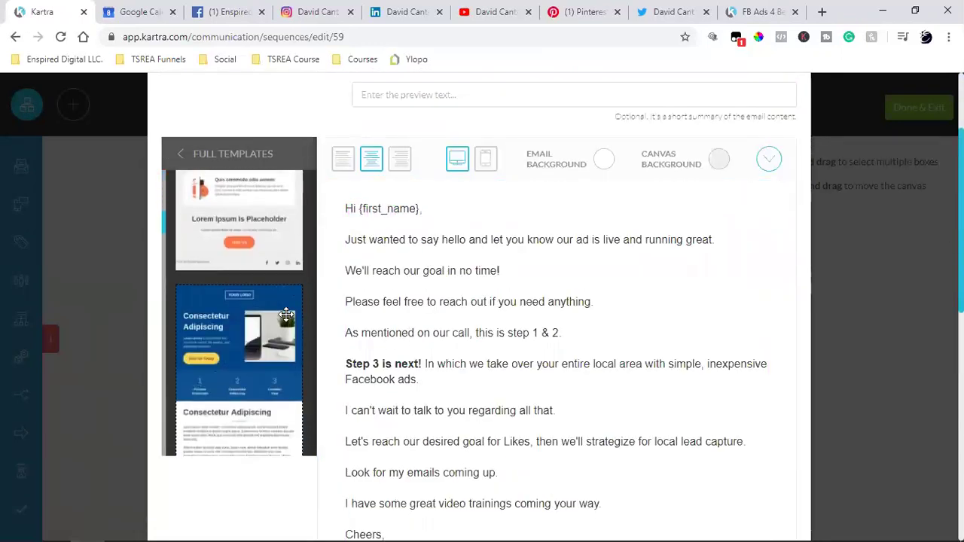
{"action": "scroll", "coordinate": [264, 294], "scroll_direction": "down", "scroll_amount": 5}
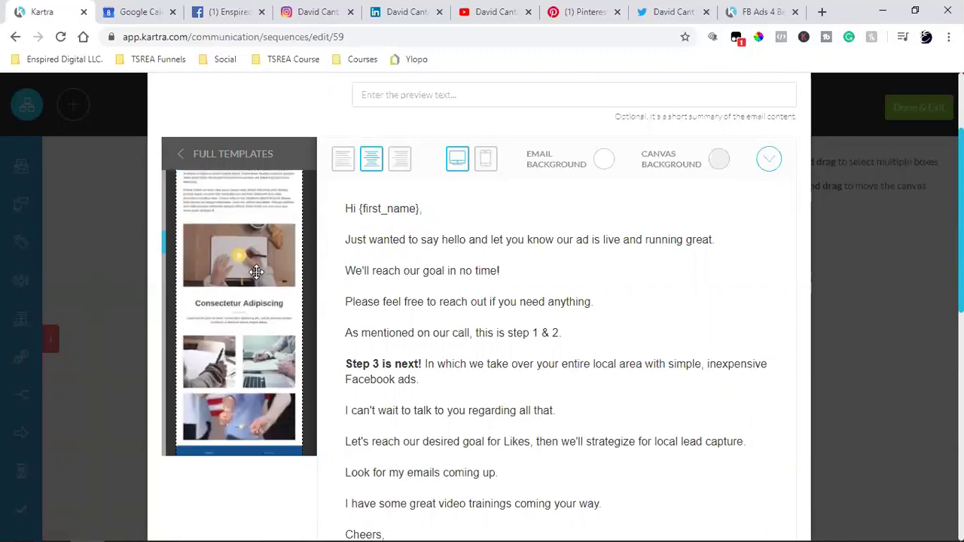
{"action": "scroll", "coordinate": [256, 272], "scroll_direction": "down", "scroll_amount": 4}
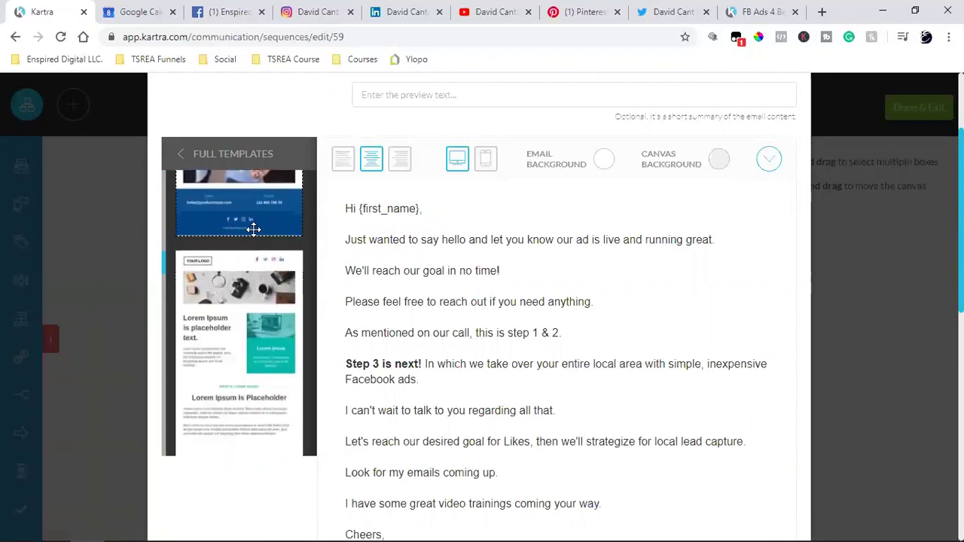
{"action": "scroll", "coordinate": [239, 303], "scroll_direction": "down", "scroll_amount": 3}
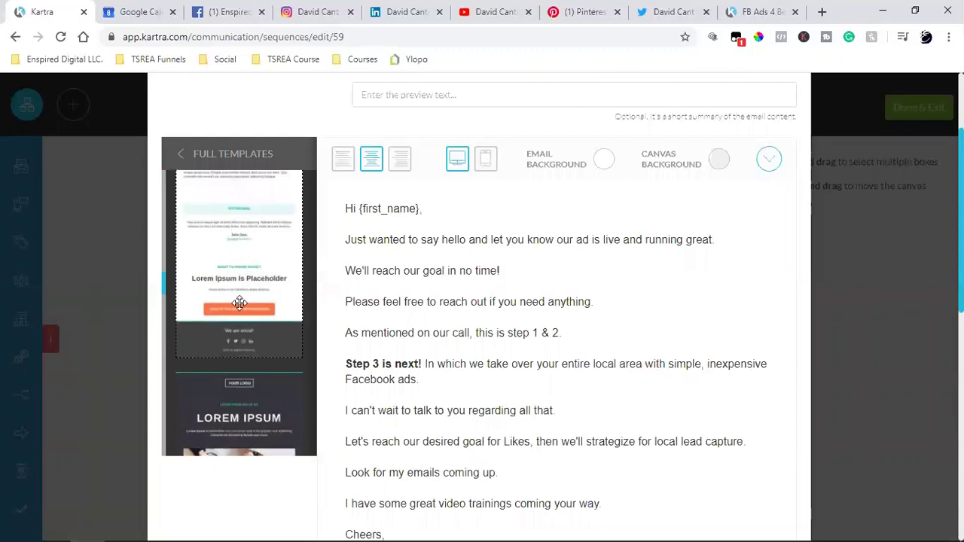
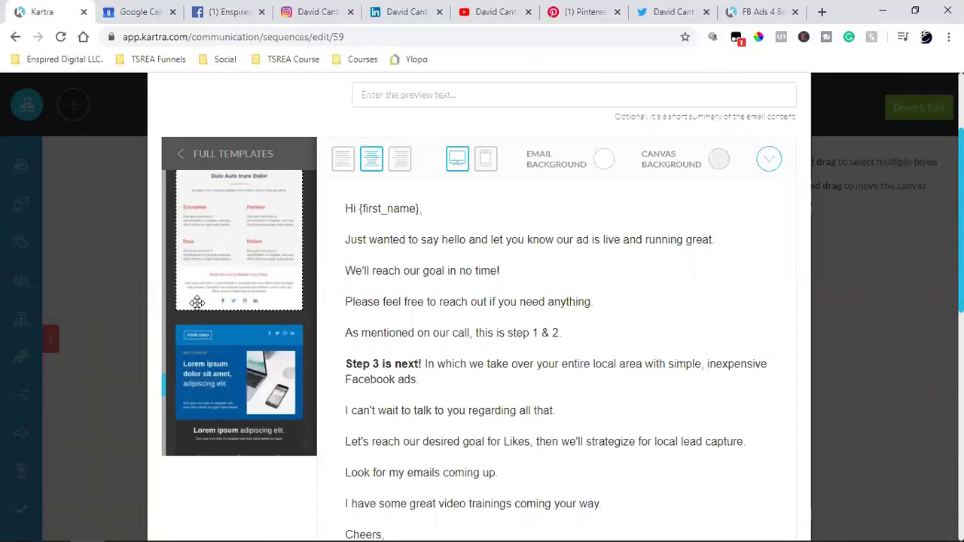
{"action": "scroll", "coordinate": [260, 304], "scroll_direction": "down", "scroll_amount": 3}
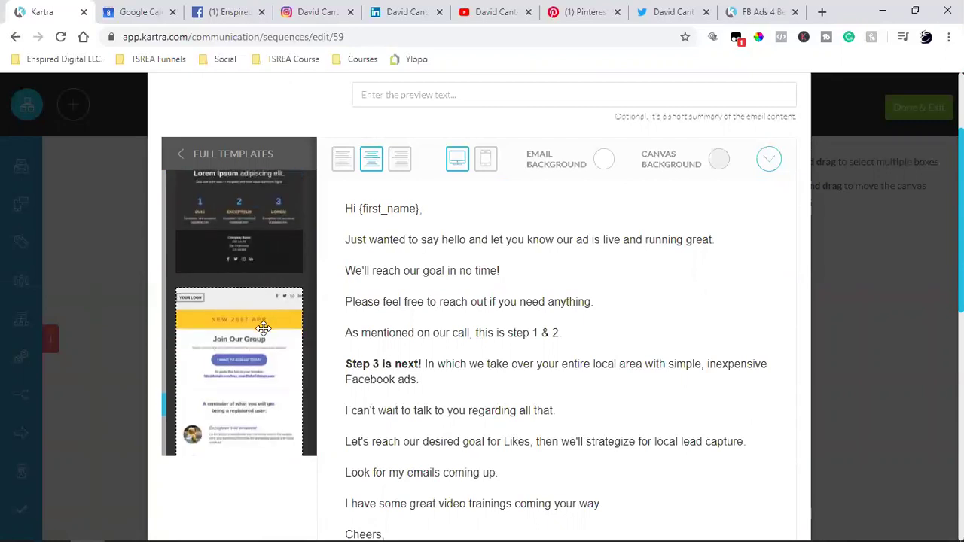
{"action": "scroll", "coordinate": [263, 327], "scroll_direction": "down", "scroll_amount": 10}
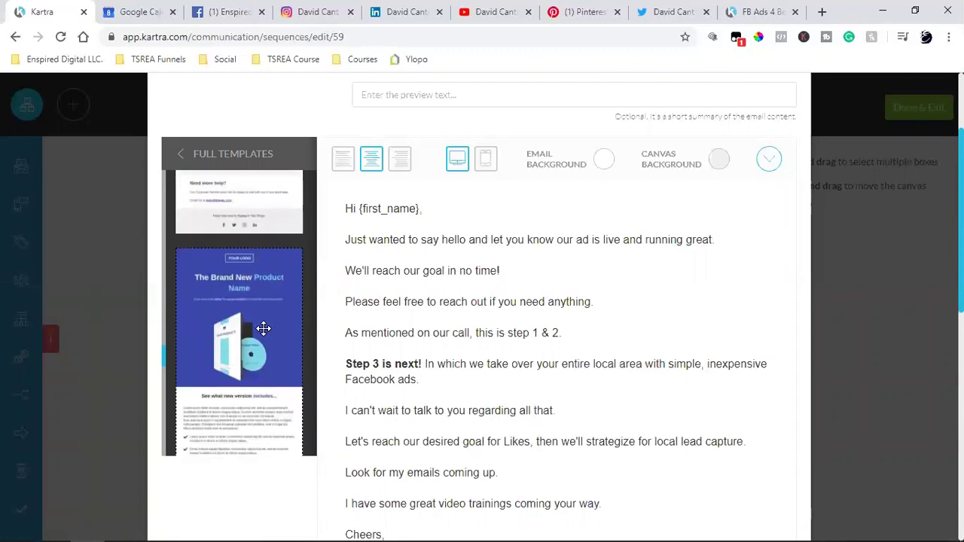
{"action": "scroll", "coordinate": [263, 327], "scroll_direction": "down", "scroll_amount": 10}
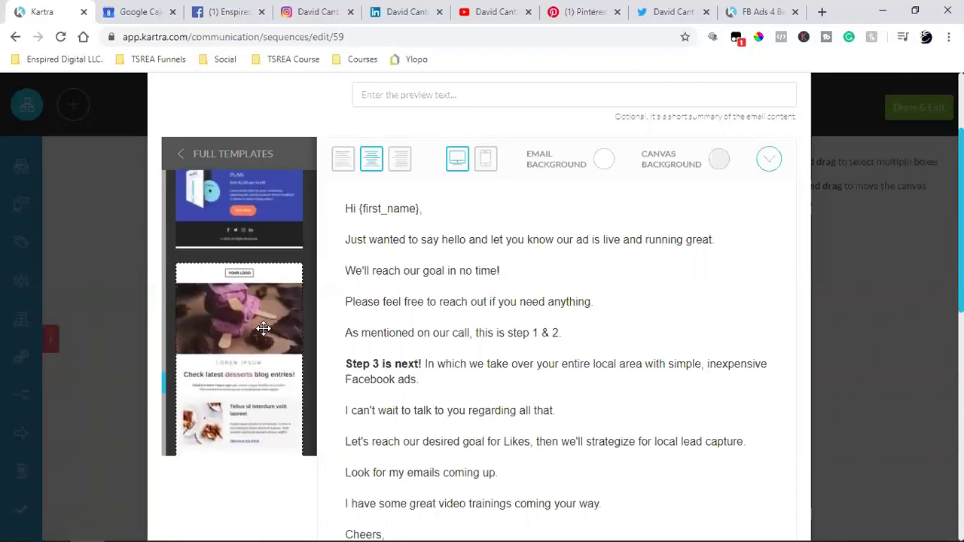
{"action": "scroll", "coordinate": [263, 328], "scroll_direction": "down", "scroll_amount": 10}
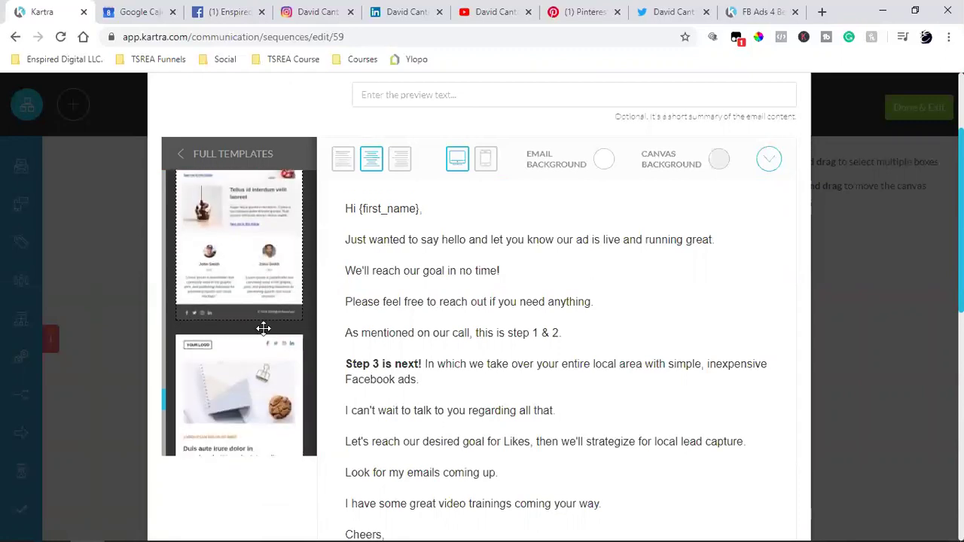
{"action": "scroll", "coordinate": [262, 327], "scroll_direction": "down", "scroll_amount": 5}
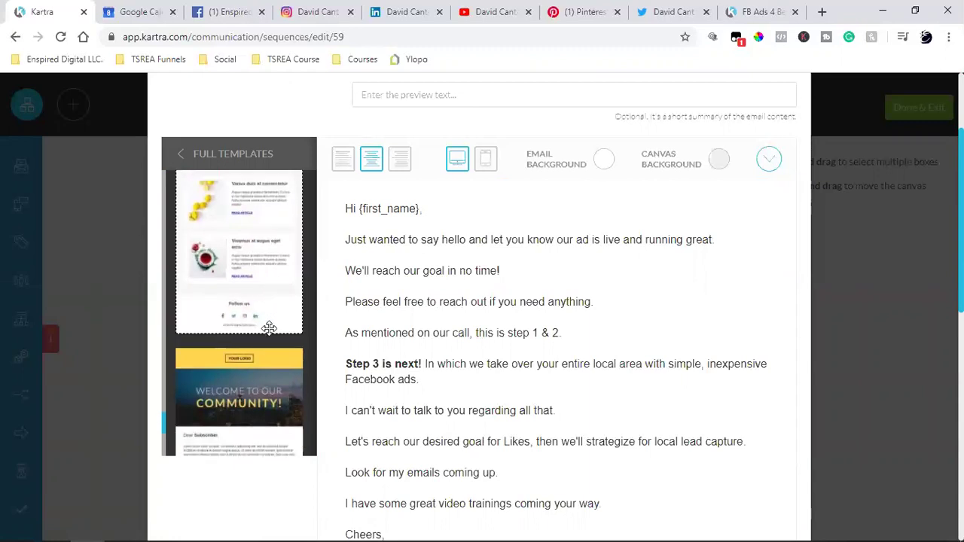
{"action": "scroll", "coordinate": [475, 361], "scroll_direction": "down", "scroll_amount": 8}
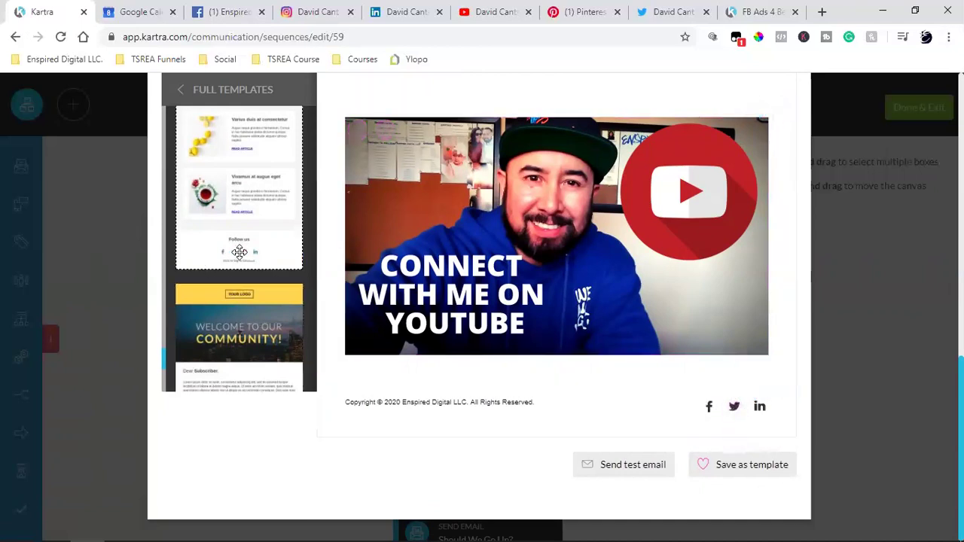
{"action": "scroll", "coordinate": [256, 301], "scroll_direction": "down", "scroll_amount": 5}
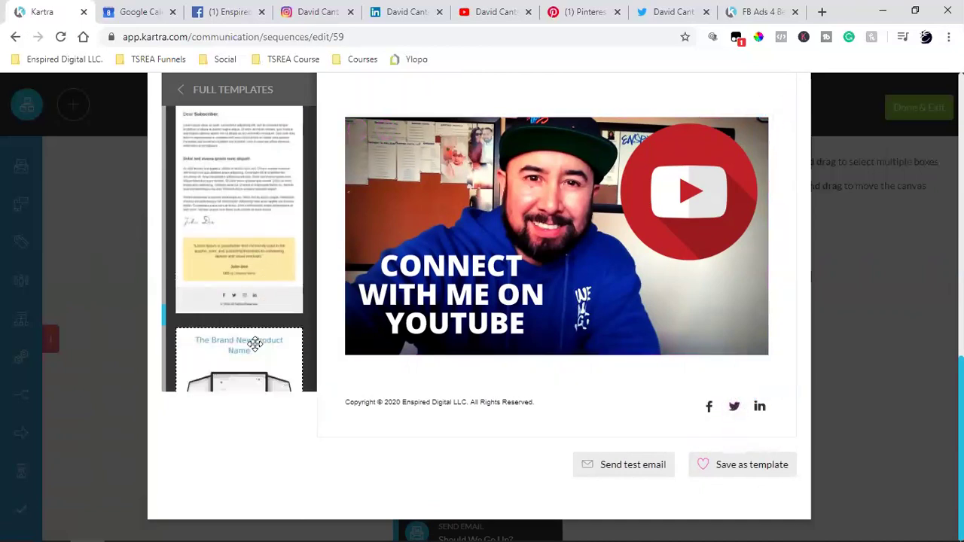
{"action": "scroll", "coordinate": [256, 345], "scroll_direction": "down", "scroll_amount": 10}
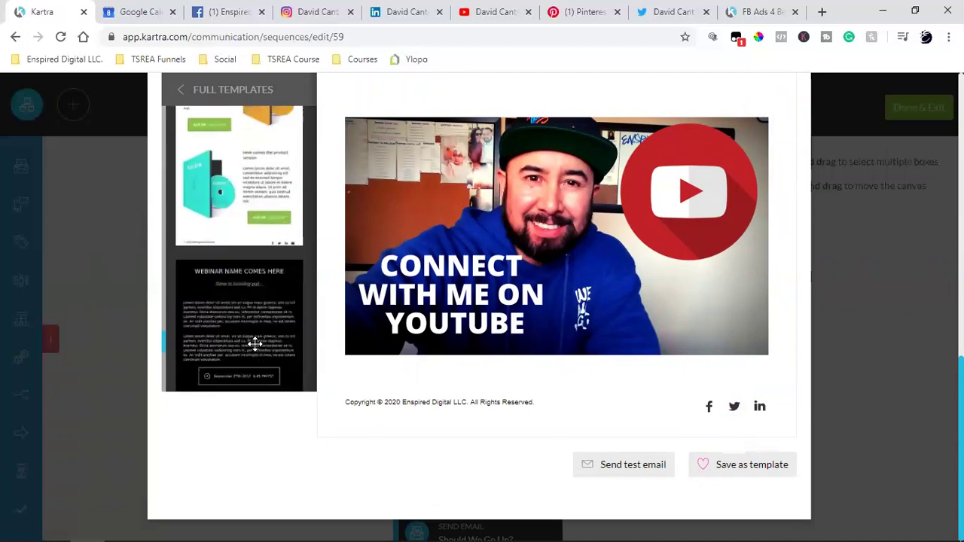
{"action": "scroll", "coordinate": [256, 345], "scroll_direction": "down", "scroll_amount": 10}
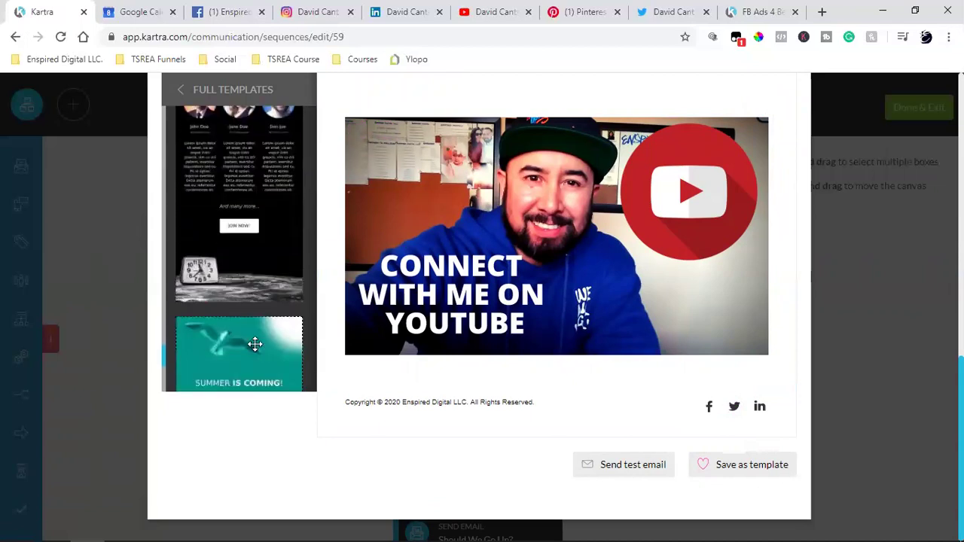
{"action": "scroll", "coordinate": [255, 344], "scroll_direction": "down", "scroll_amount": 10}
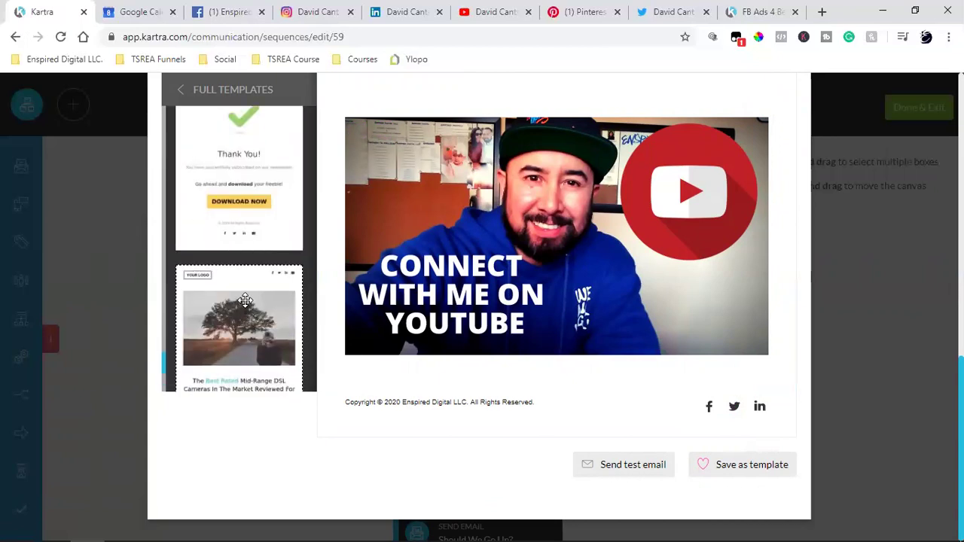
{"action": "scroll", "coordinate": [245, 292], "scroll_direction": "down", "scroll_amount": 10}
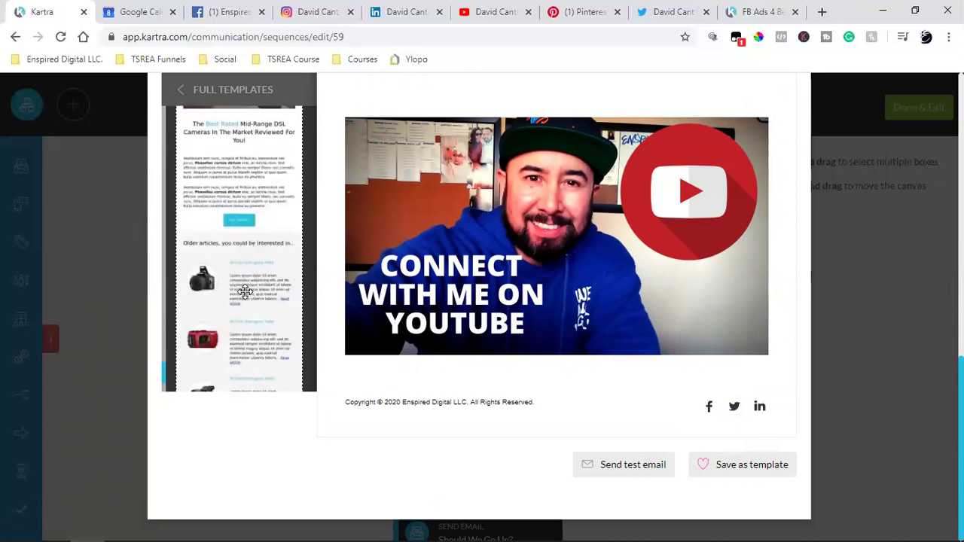
{"action": "scroll", "coordinate": [244, 299], "scroll_direction": "down", "scroll_amount": 10}
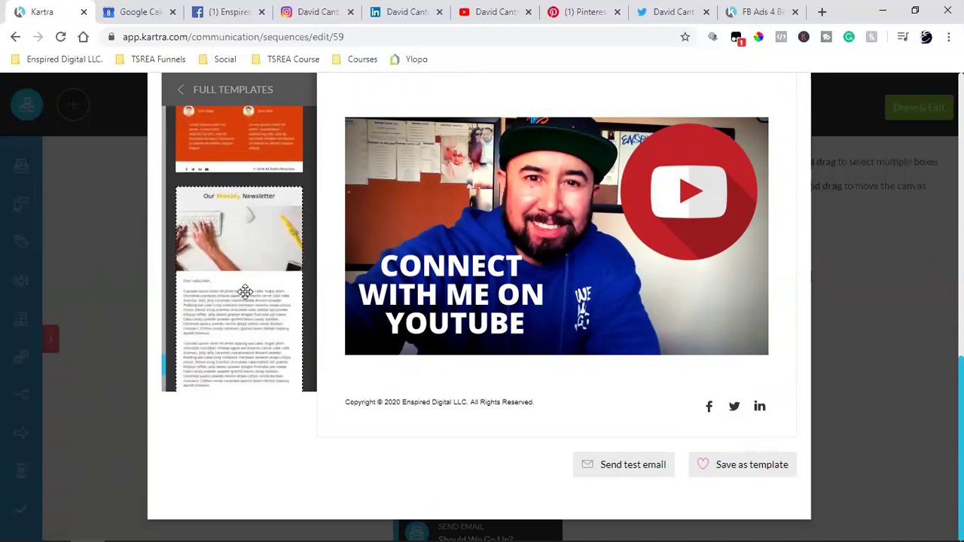
{"action": "scroll", "coordinate": [245, 291], "scroll_direction": "down", "scroll_amount": 10}
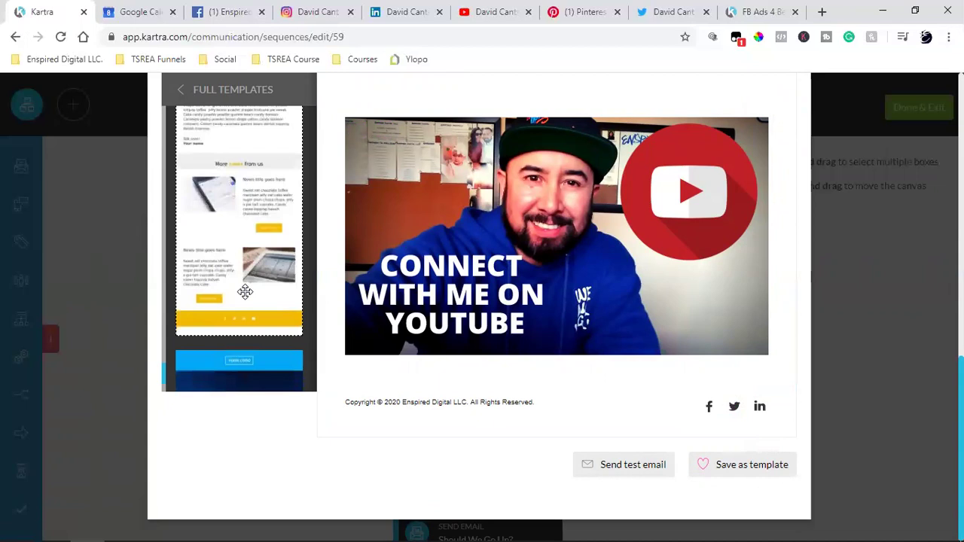
{"action": "scroll", "coordinate": [245, 292], "scroll_direction": "down", "scroll_amount": 5}
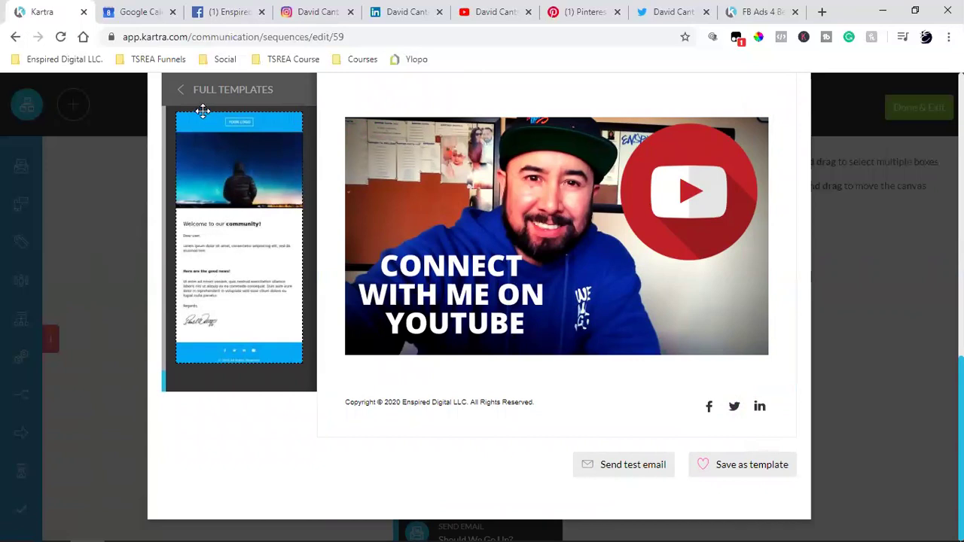
- Browse from Headlines back to the design block categories and open the Footers collection
{"action": "left_click", "coordinate": [183, 94]}
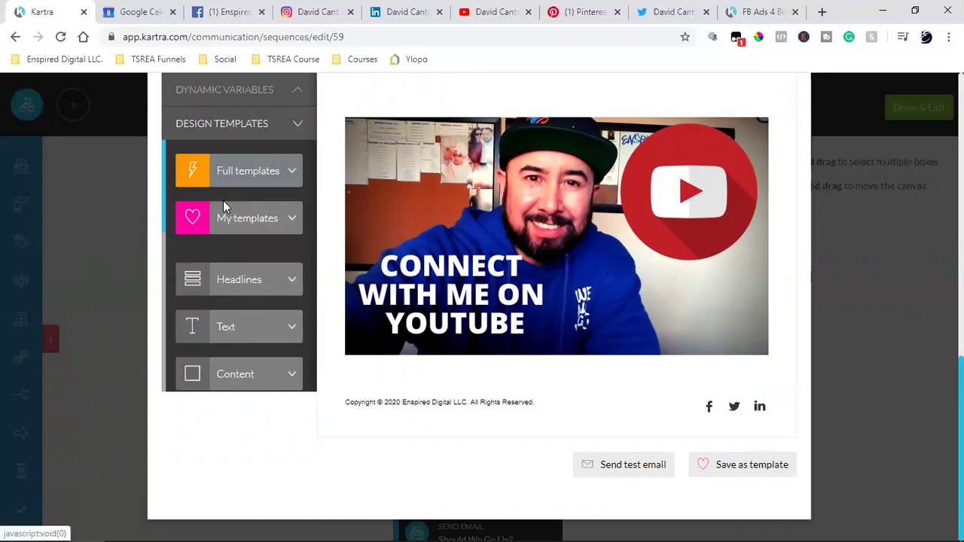
{"action": "left_click", "coordinate": [257, 280]}
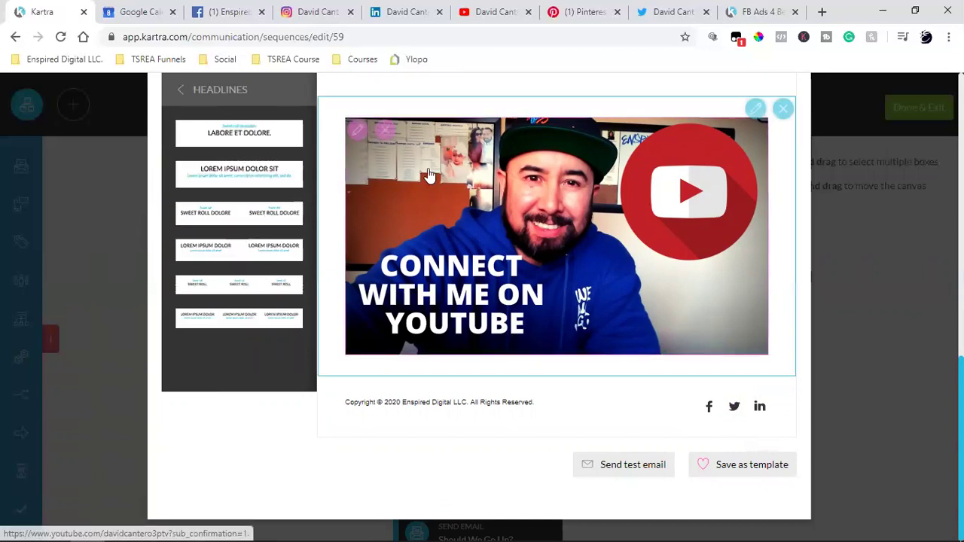
{"action": "left_click", "coordinate": [181, 94]}
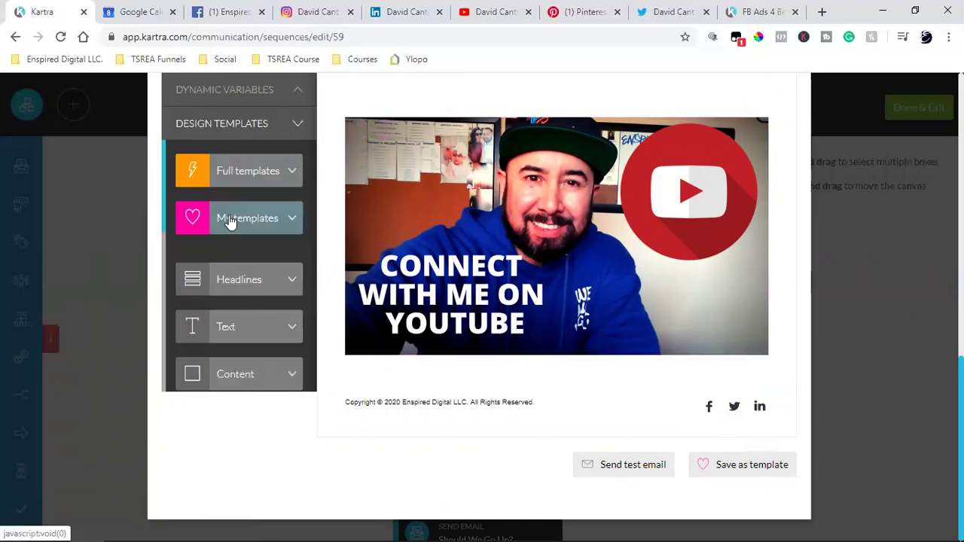
{"action": "scroll", "coordinate": [238, 333], "scroll_direction": "down", "scroll_amount": 2}
{"action": "scroll", "coordinate": [238, 333], "scroll_direction": "down", "scroll_amount": 2}
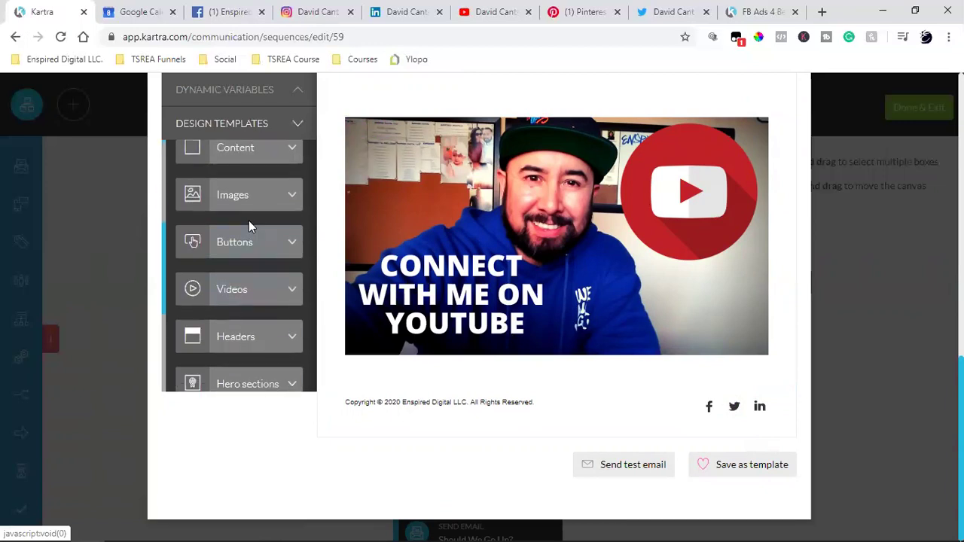
{"action": "scroll", "coordinate": [252, 338], "scroll_direction": "down", "scroll_amount": 3}
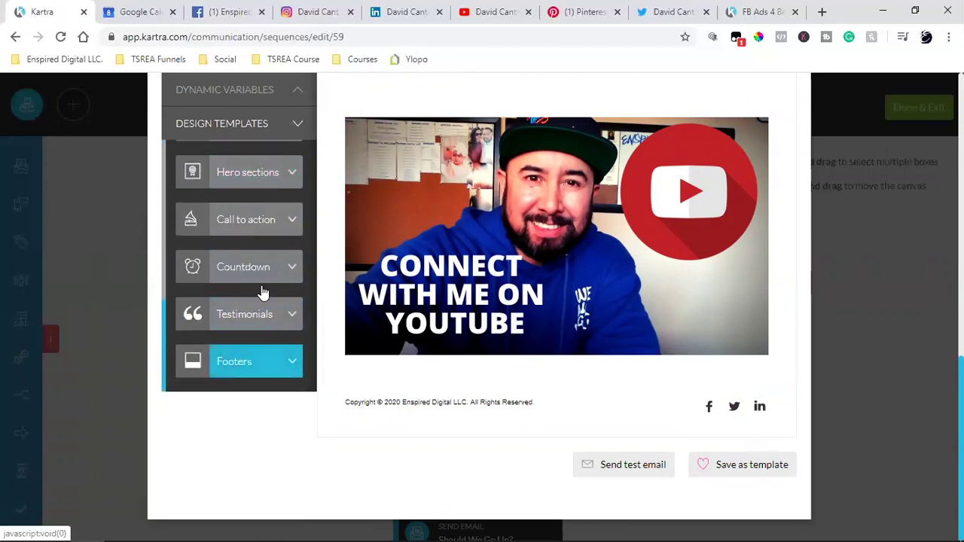
{"action": "left_click", "coordinate": [248, 348]}
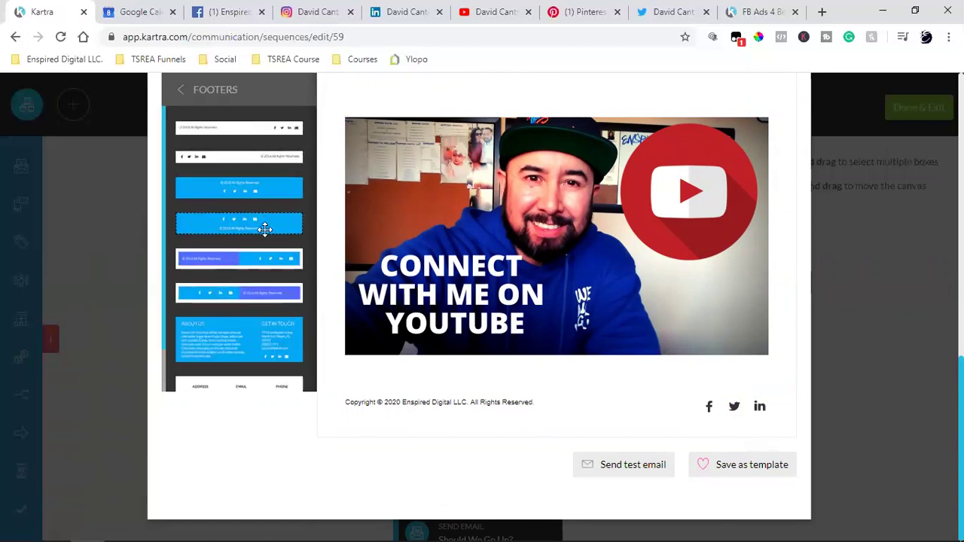
{"action": "scroll", "coordinate": [292, 281], "scroll_direction": "down", "scroll_amount": 1}
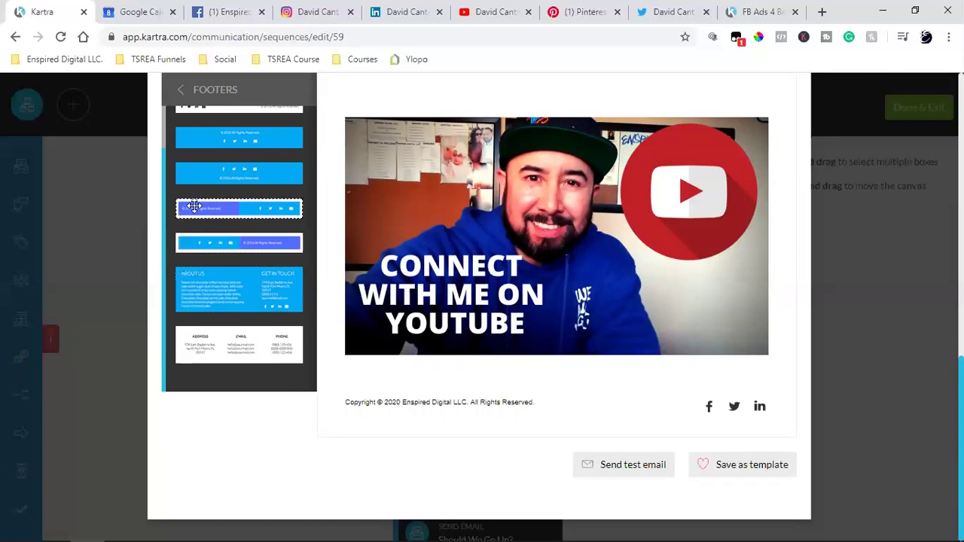
{"action": "left_click_drag", "start_coordinate": [197, 205], "coordinate": [683, 391]}
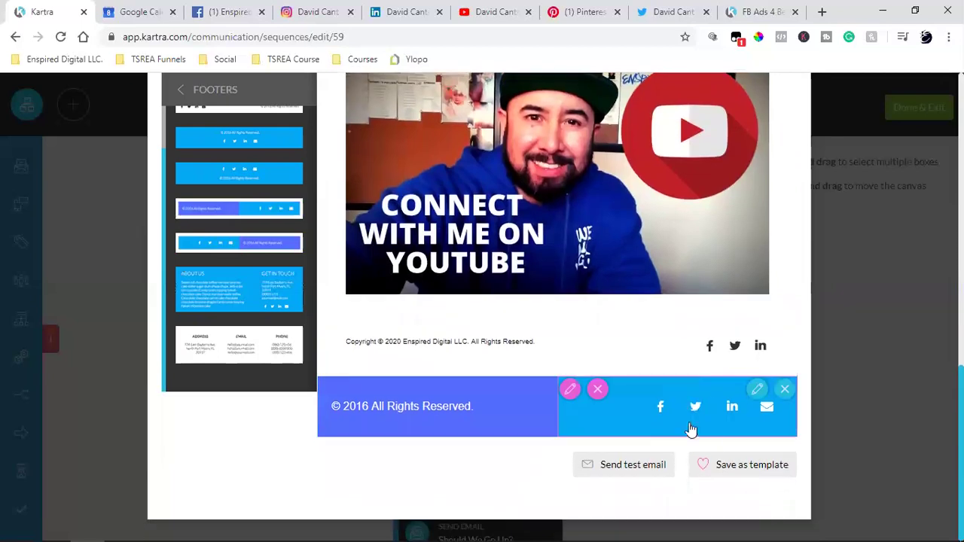
{"action": "left_click", "coordinate": [786, 394]}
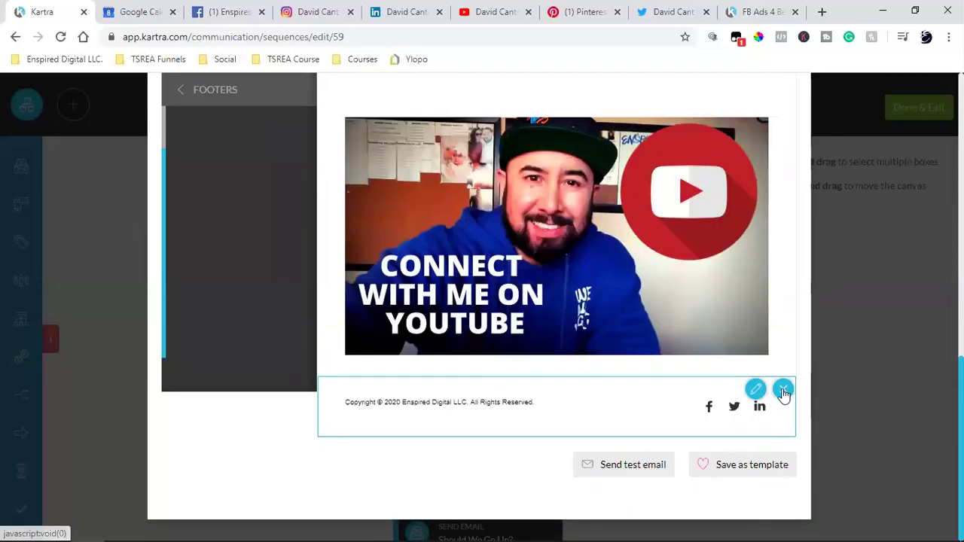
{"action": "scroll", "coordinate": [232, 277], "scroll_direction": "up", "scroll_amount": 6}
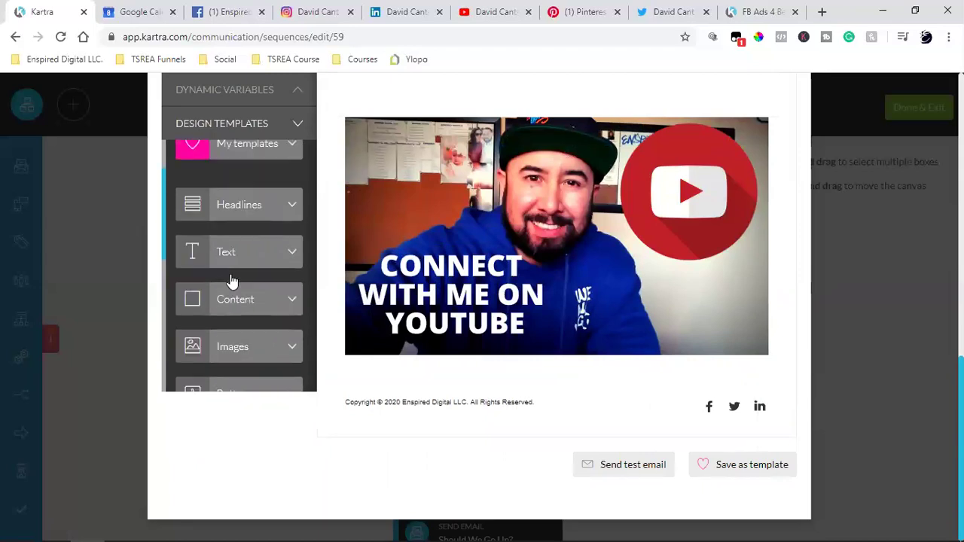
{"action": "left_click", "coordinate": [228, 186]}
{"action": "scroll", "coordinate": [243, 241], "scroll_direction": "down", "scroll_amount": 5}
{"action": "scroll", "coordinate": [243, 241], "scroll_direction": "down", "scroll_amount": 10}
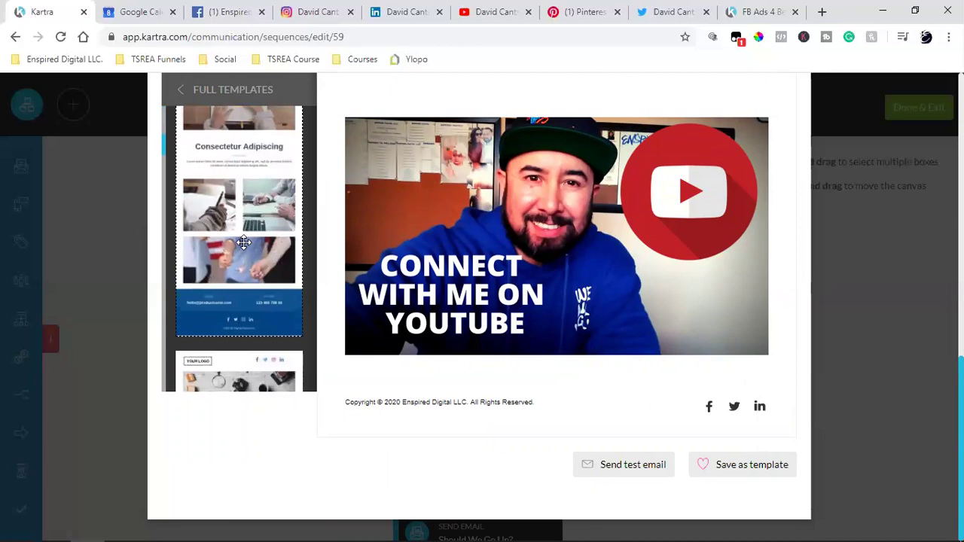
{"action": "scroll", "coordinate": [243, 241], "scroll_direction": "down", "scroll_amount": 10}
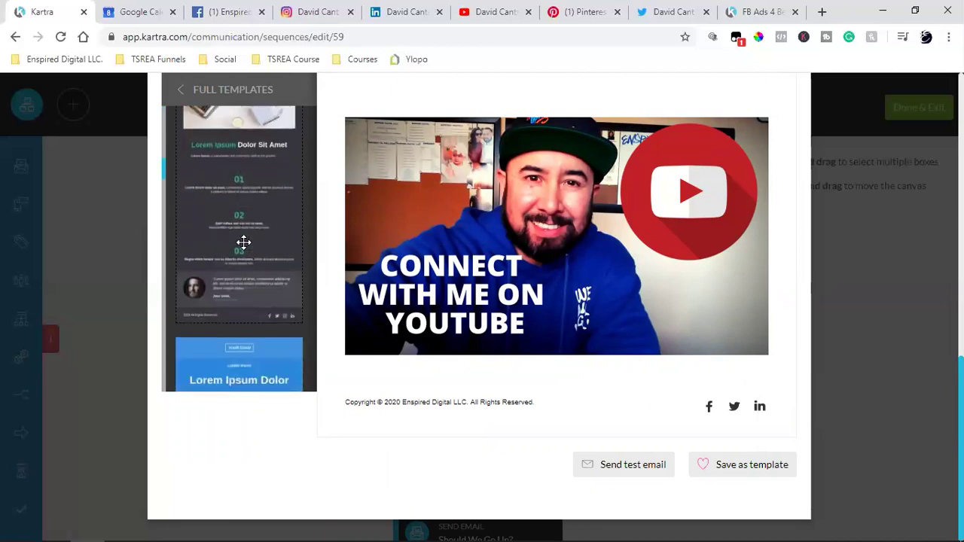
{"action": "scroll", "coordinate": [243, 241], "scroll_direction": "down", "scroll_amount": 10}
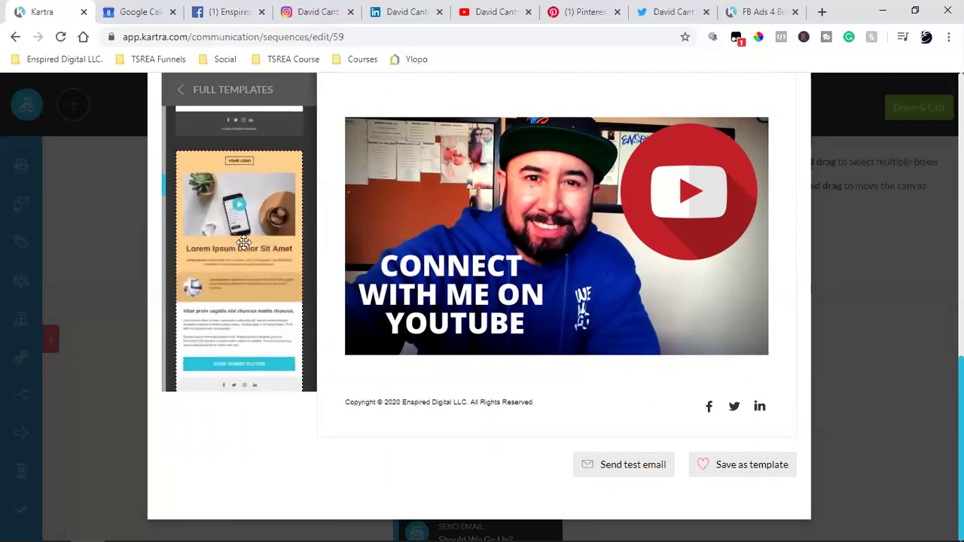
{"action": "scroll", "coordinate": [243, 241], "scroll_direction": "down", "scroll_amount": 1}
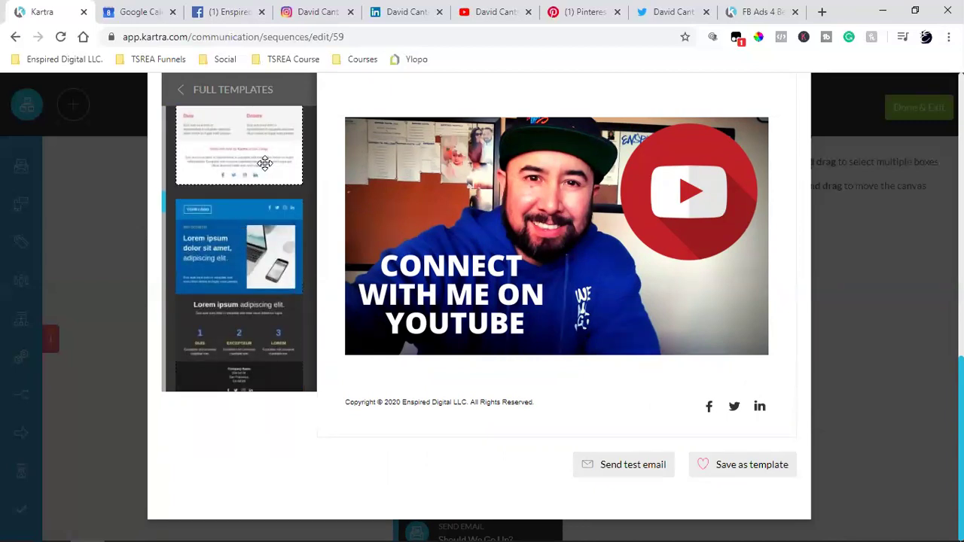
{"action": "scroll", "coordinate": [235, 252], "scroll_direction": "down", "scroll_amount": 5}
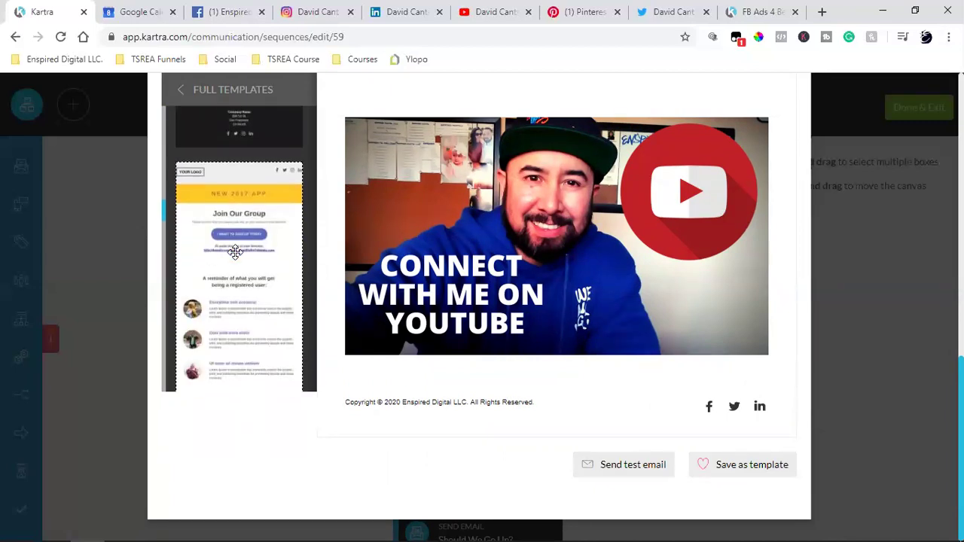
{"action": "scroll", "coordinate": [235, 252], "scroll_direction": "down", "scroll_amount": 3}
{"action": "scroll", "coordinate": [235, 252], "scroll_direction": "down", "scroll_amount": 10}
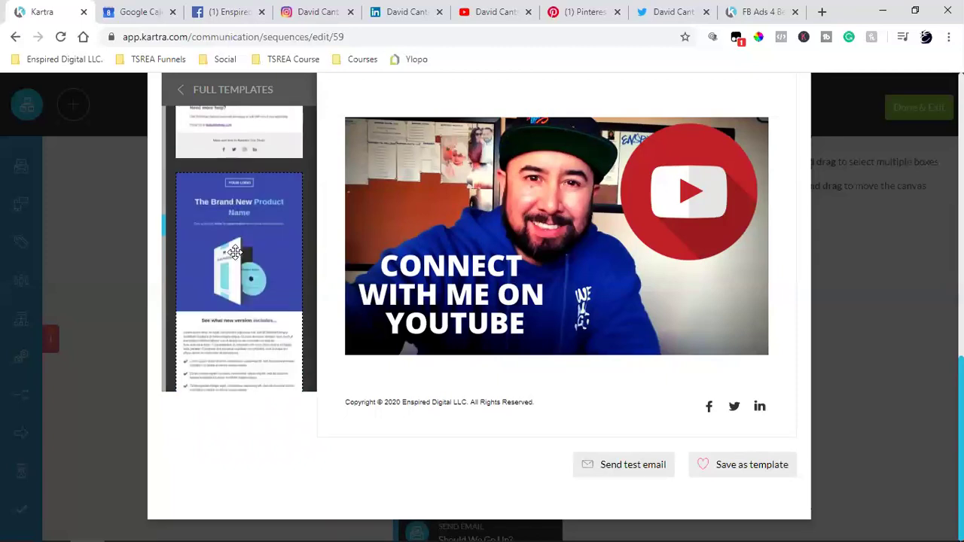
{"action": "scroll", "coordinate": [235, 252], "scroll_direction": "down", "scroll_amount": 8}
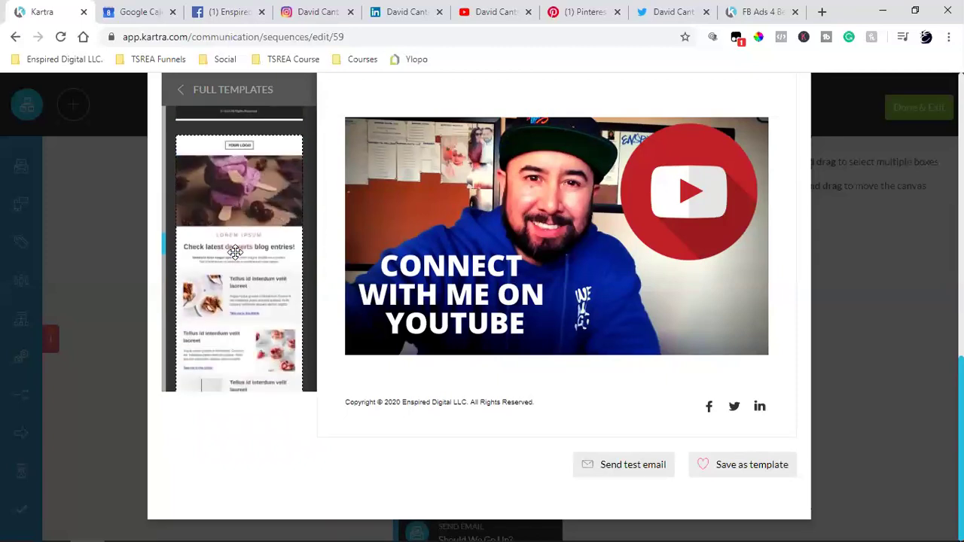
{"action": "scroll", "coordinate": [235, 252], "scroll_direction": "down", "scroll_amount": 8}
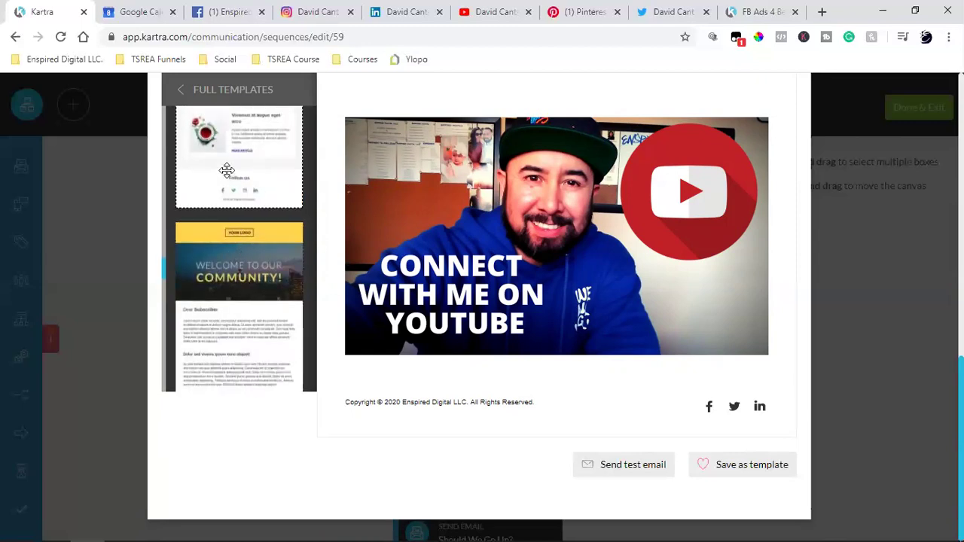
- Drop the full template below the copyright footer and open the social icons row's settings
{"action": "left_click_drag", "start_coordinate": [260, 208], "coordinate": [633, 501]}
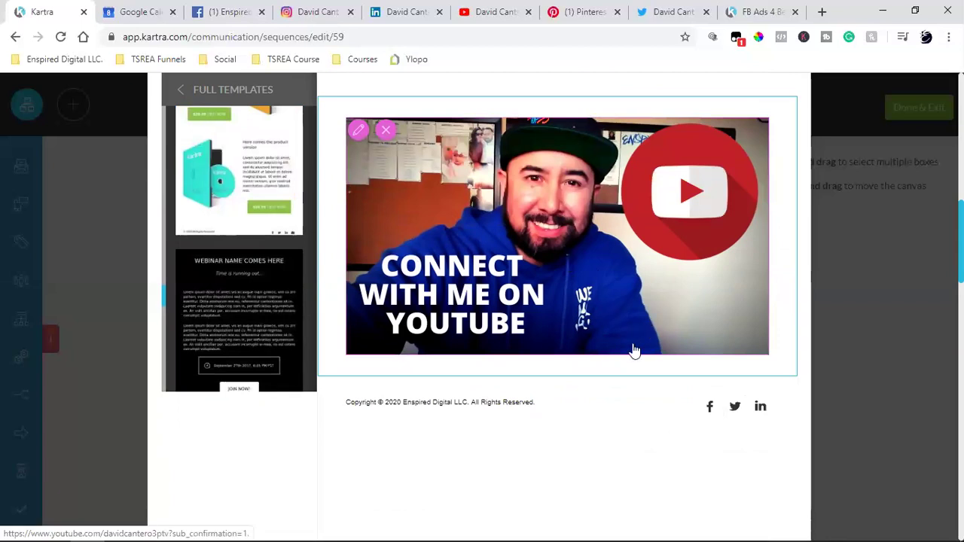
{"action": "scroll", "coordinate": [633, 351], "scroll_direction": "down", "scroll_amount": 4}
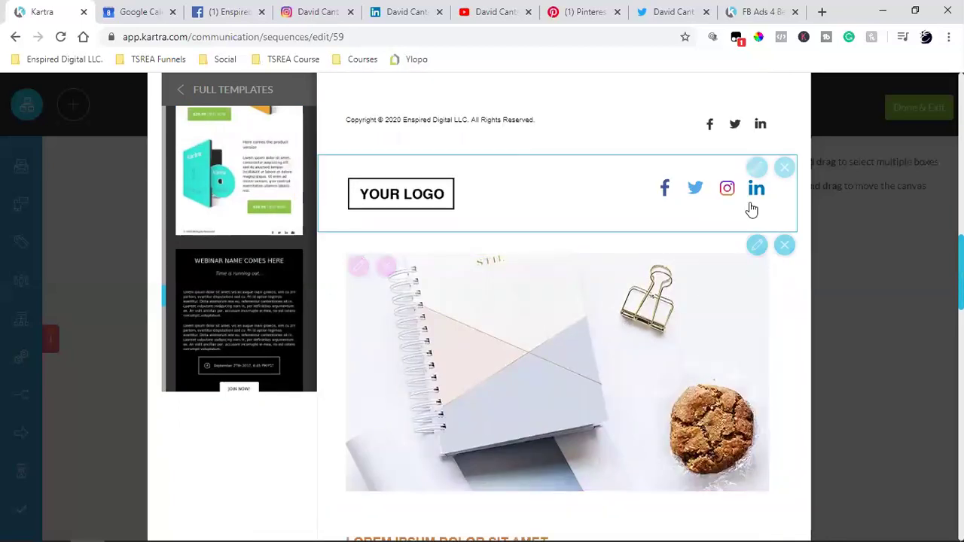
{"action": "left_click", "coordinate": [727, 189]}
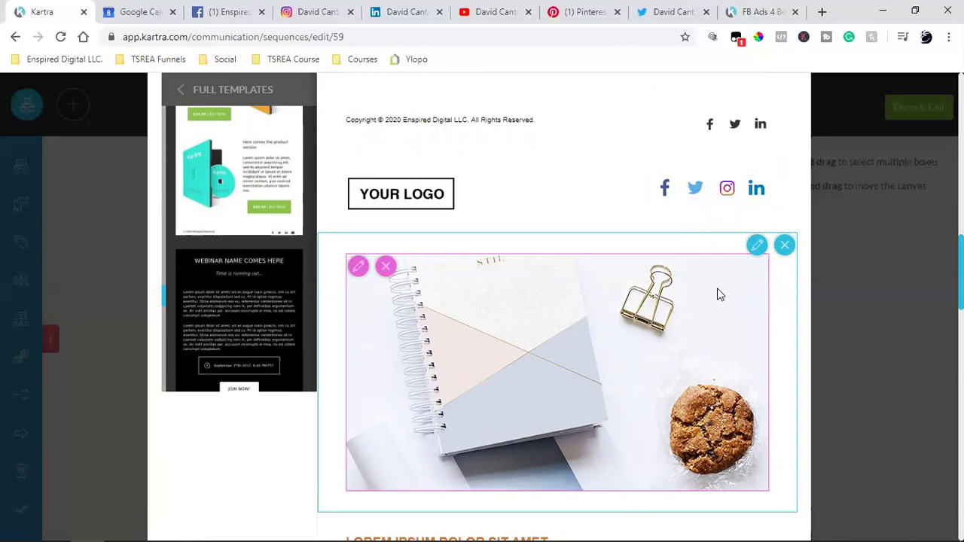
{"action": "mouse_move", "coordinate": [751, 196]}
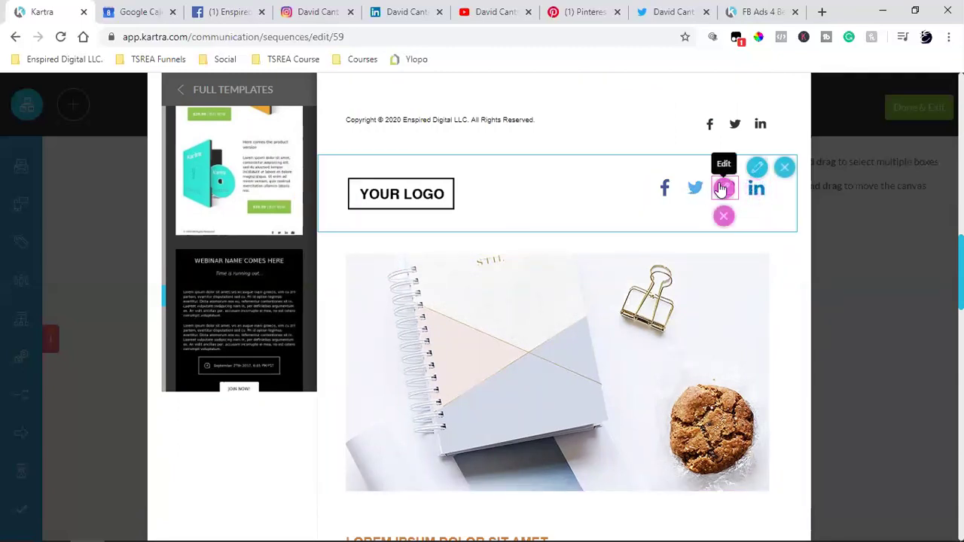
{"action": "left_click", "coordinate": [756, 169]}
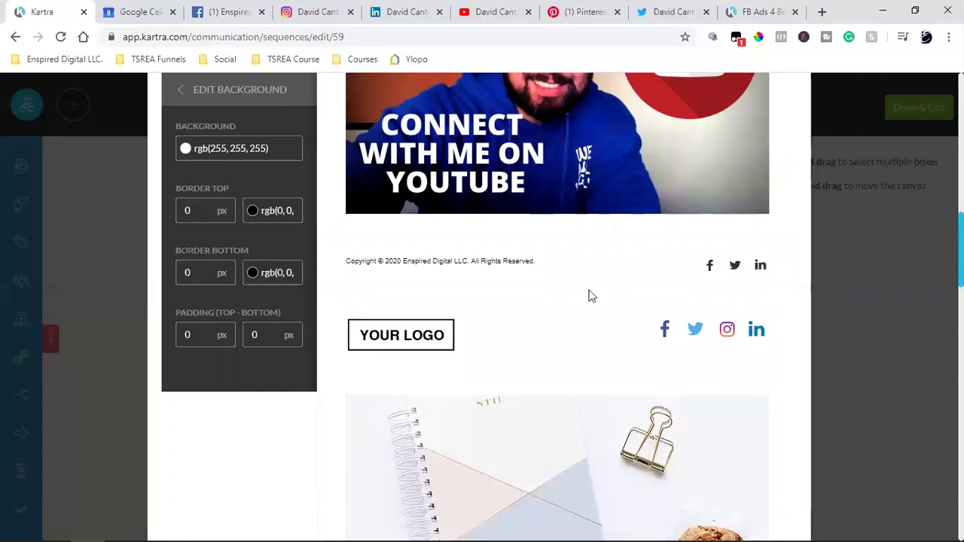
{"action": "scroll", "coordinate": [593, 293], "scroll_direction": "down", "scroll_amount": 2}
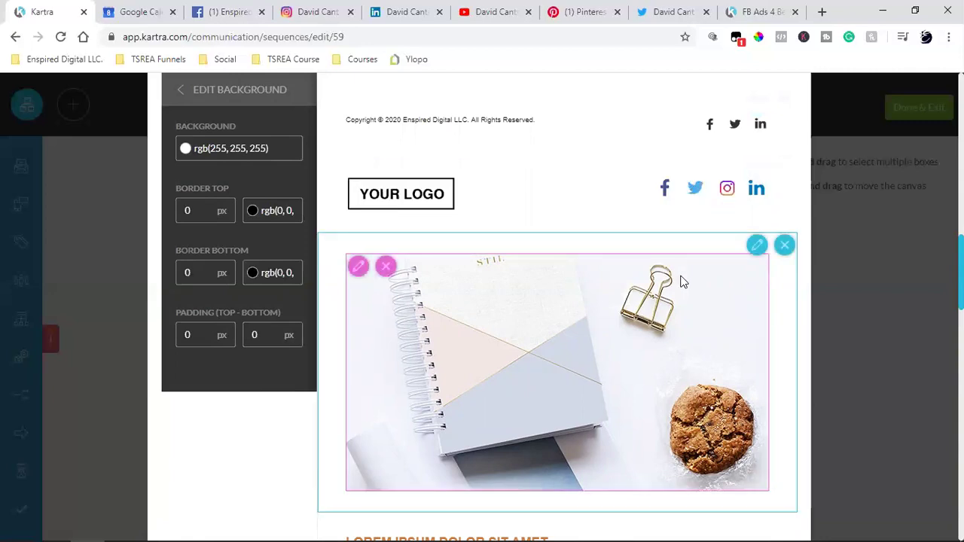
- Delete the notebook photo, sample text, Other articles heading, and the Tellus, Varius and Vivamus article blocks
{"action": "left_click", "coordinate": [784, 247]}
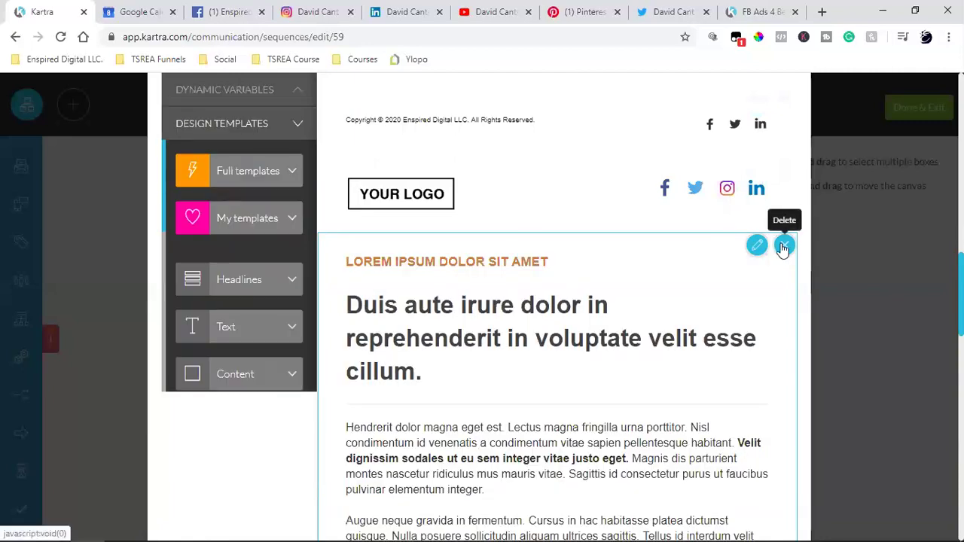
{"action": "left_click", "coordinate": [784, 247]}
{"action": "left_click", "coordinate": [783, 247]}
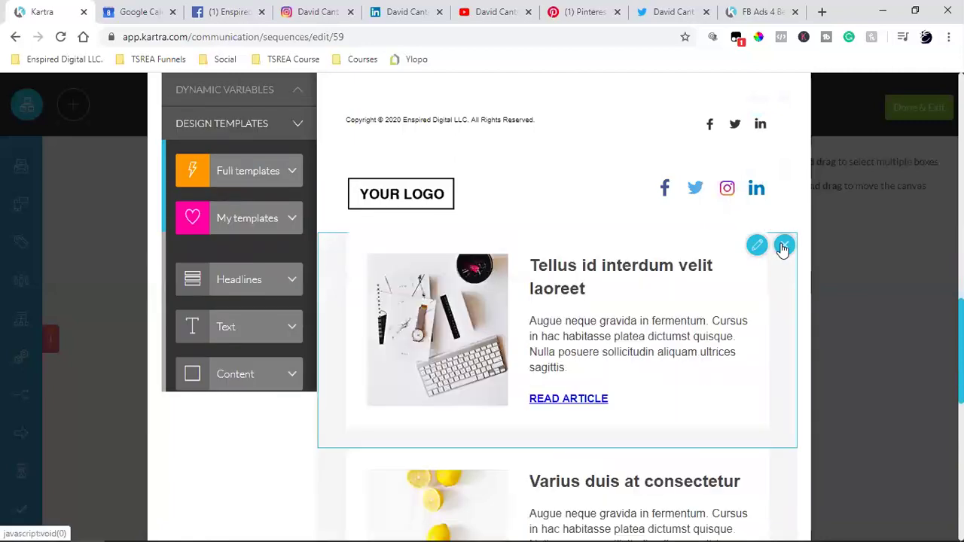
{"action": "left_click", "coordinate": [784, 247]}
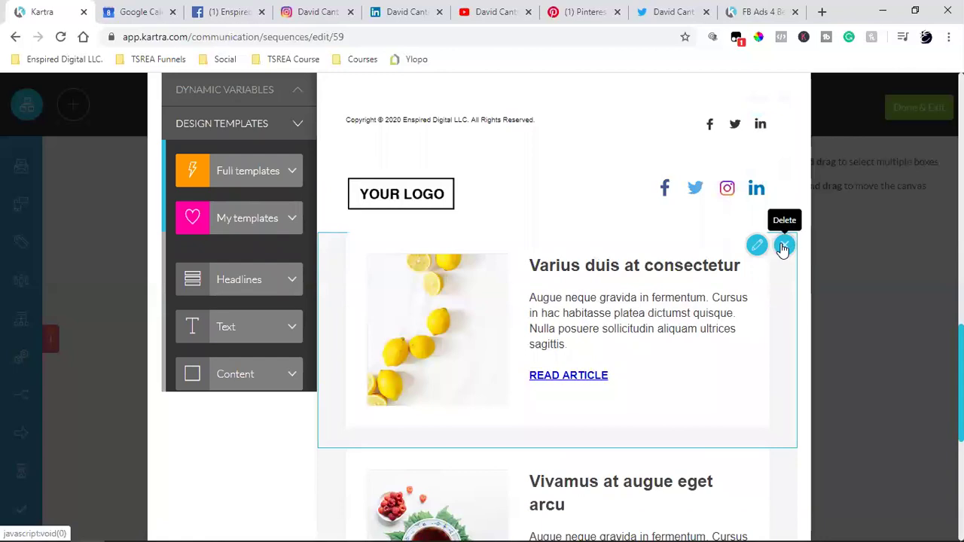
{"action": "left_click", "coordinate": [783, 247]}
{"action": "left_click", "coordinate": [783, 247]}
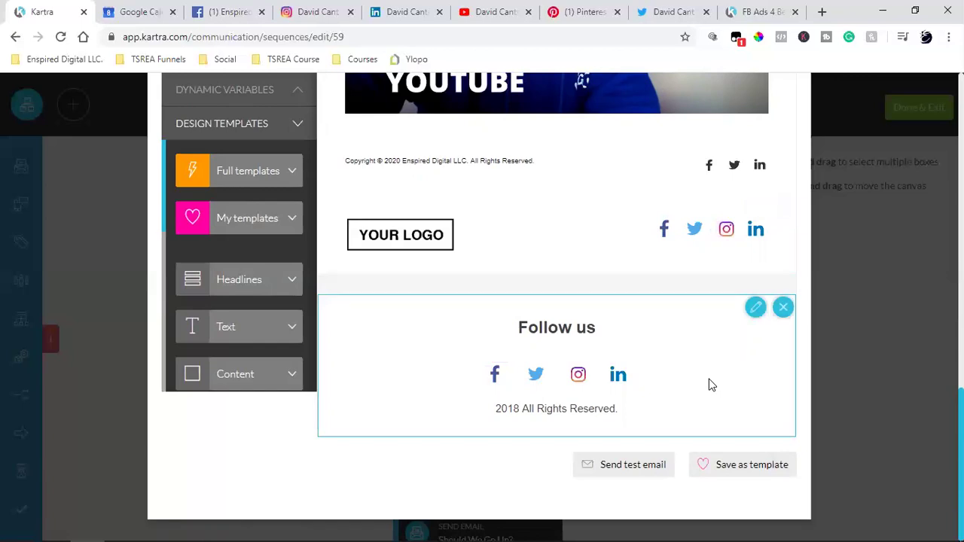
- Delete the Follow us block, the YOUR LOGO placeholder and the old copyright footer row
{"action": "left_click", "coordinate": [783, 308]}
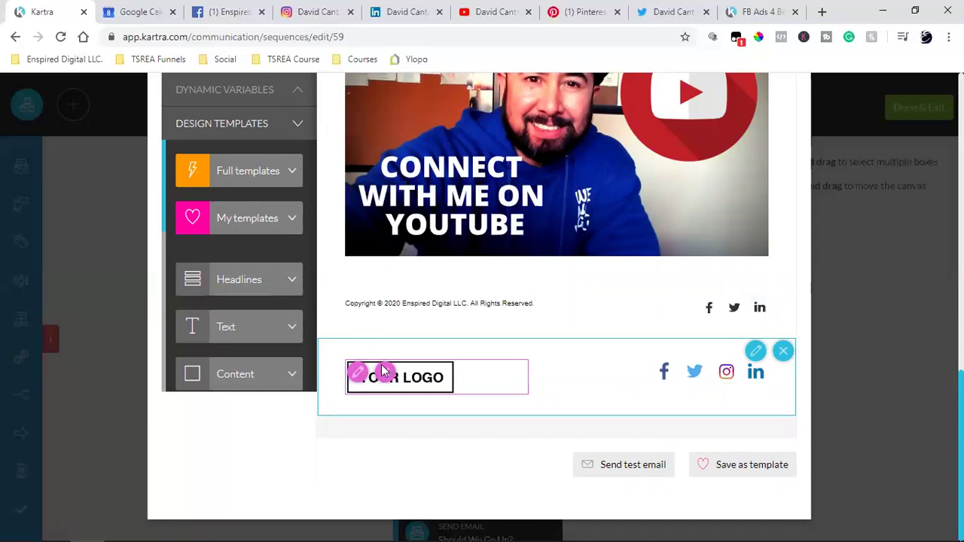
{"action": "left_click", "coordinate": [384, 372]}
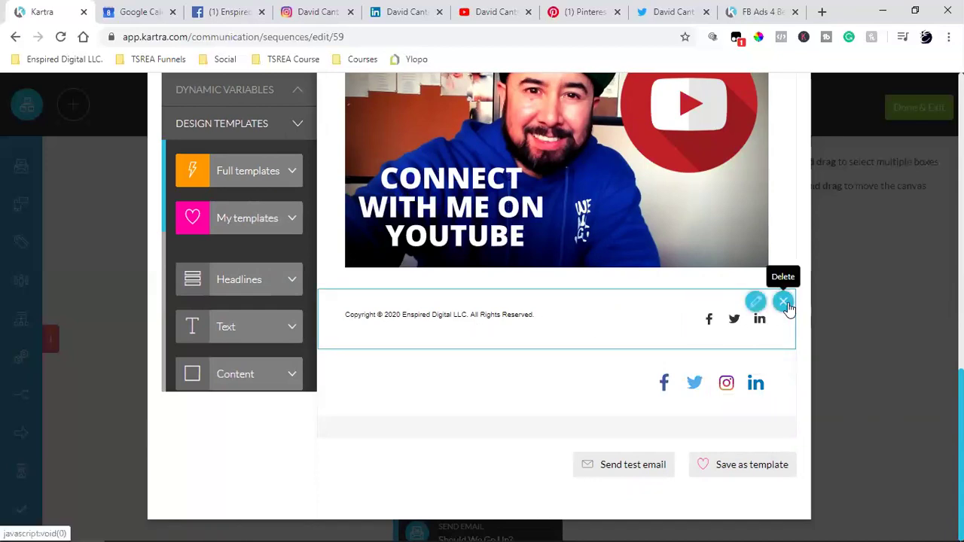
{"action": "left_click", "coordinate": [785, 304]}
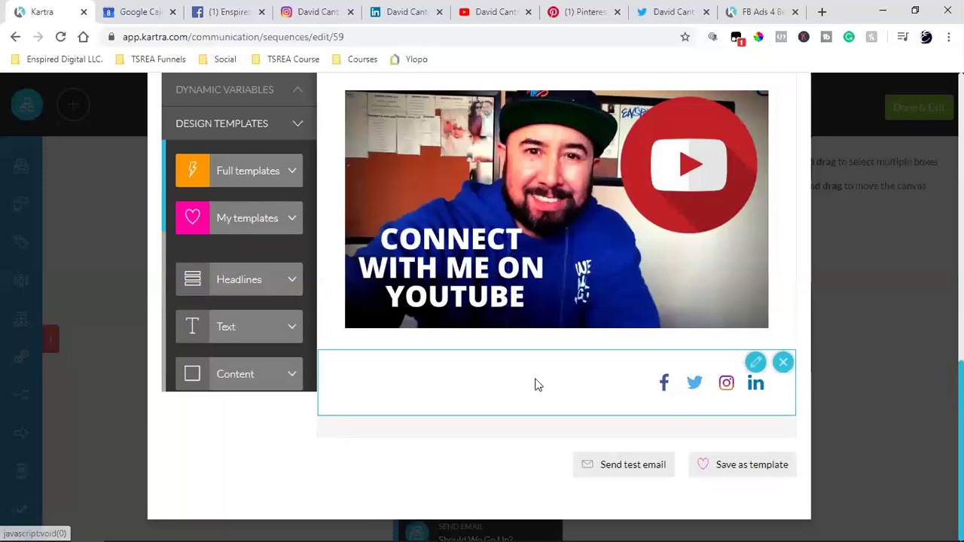
- Link the Facebook icon to the Enspired Digital Facebook page address copied from its tab
{"action": "mouse_move", "coordinate": [666, 392]}
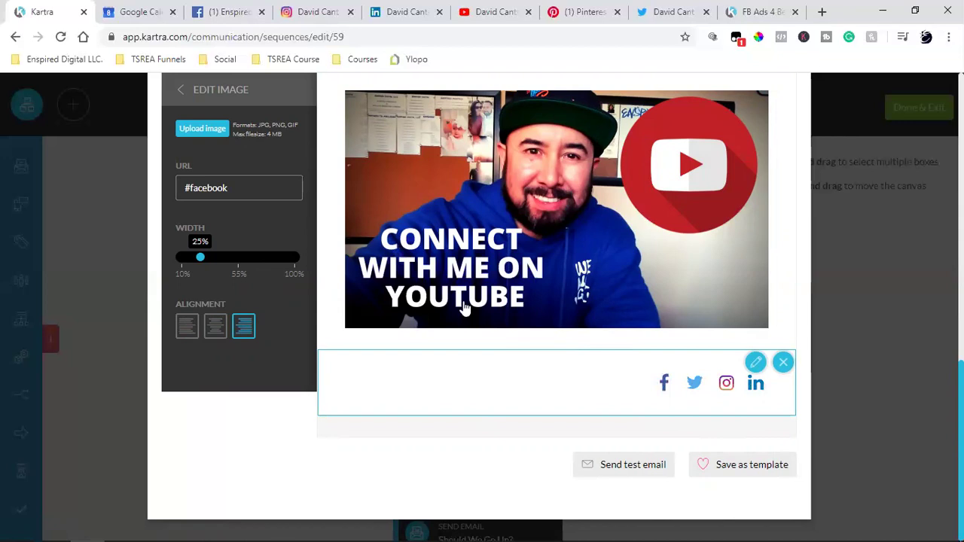
{"action": "left_click", "coordinate": [229, 11]}
{"action": "left_click", "coordinate": [234, 43]}
{"action": "double_click", "coordinate": [234, 44]}
{"action": "triple_click", "coordinate": [234, 46]}
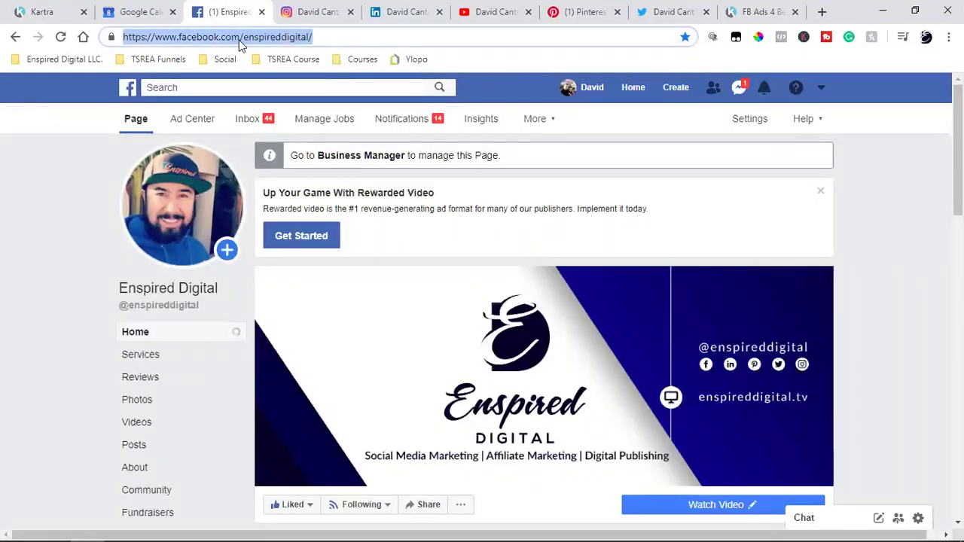
{"action": "right_click", "coordinate": [240, 44]}
{"action": "left_click", "coordinate": [280, 119]}
{"action": "left_click", "coordinate": [33, 9]}
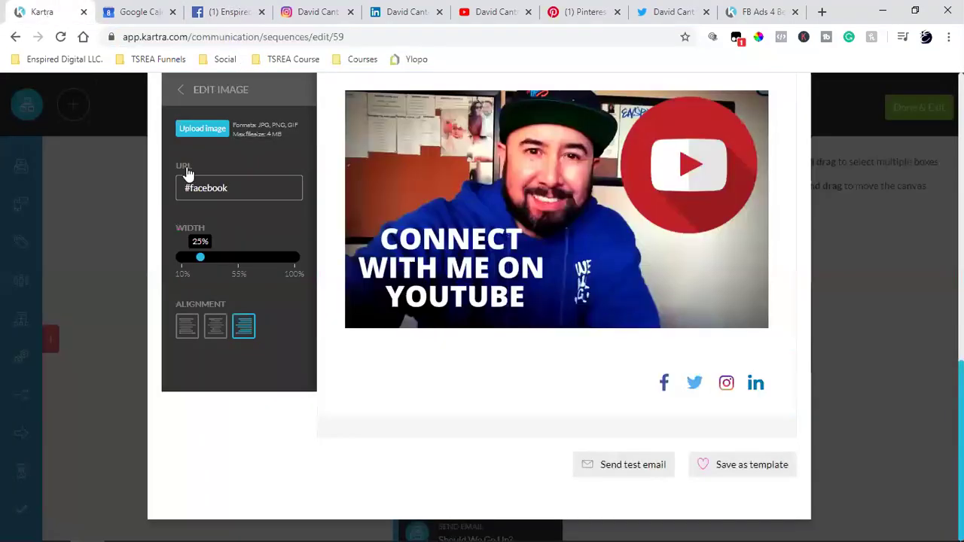
{"action": "triple_click", "coordinate": [199, 189]}
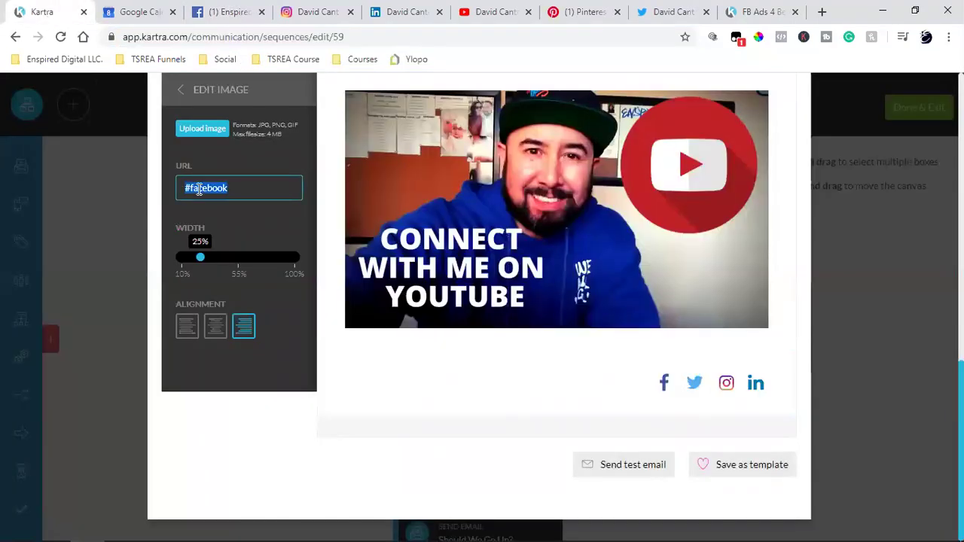
{"action": "key", "text": "ctrl+v"}
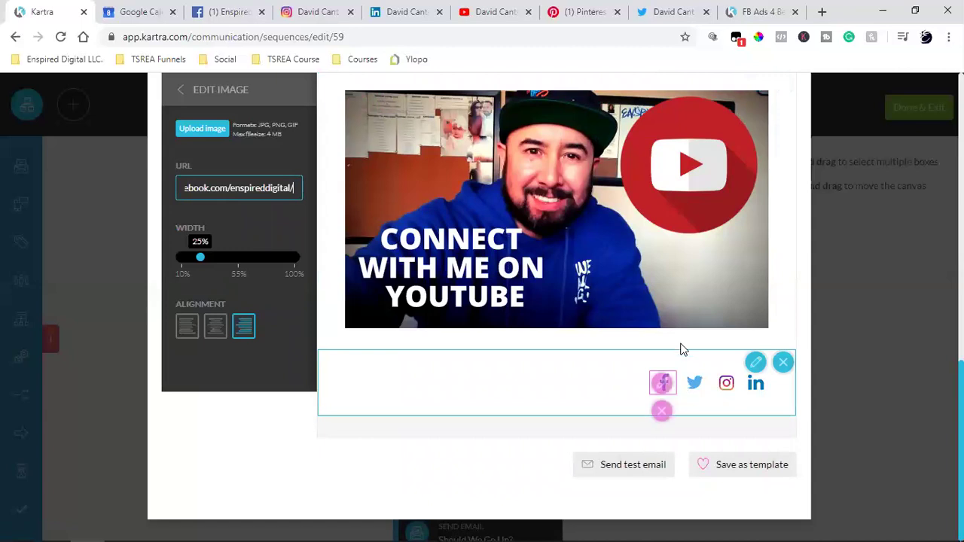
- Link the Twitter icon to twitter.com/enspireddigital and close the Facebook and Twitter tabs
{"action": "left_click", "coordinate": [694, 383]}
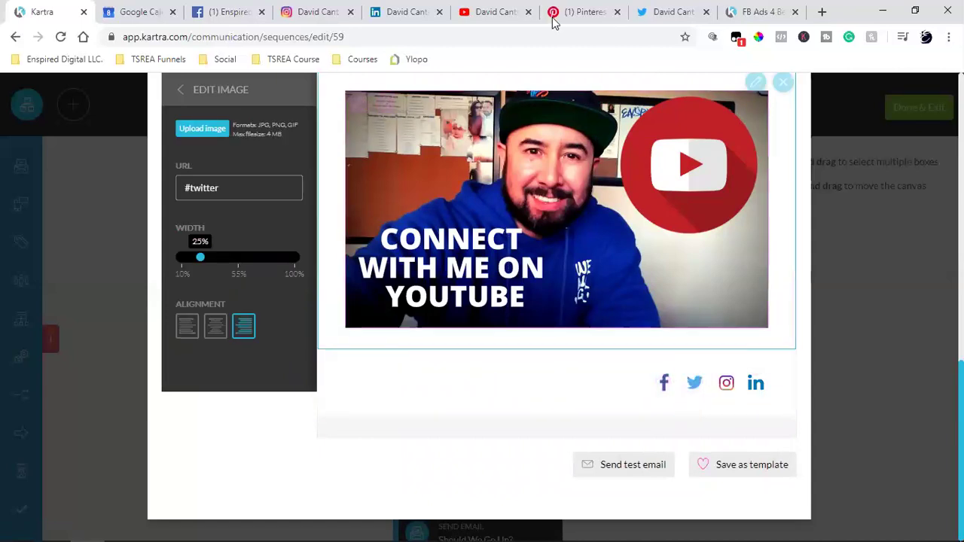
{"action": "left_click", "coordinate": [644, 11]}
{"action": "triple_click", "coordinate": [239, 37]}
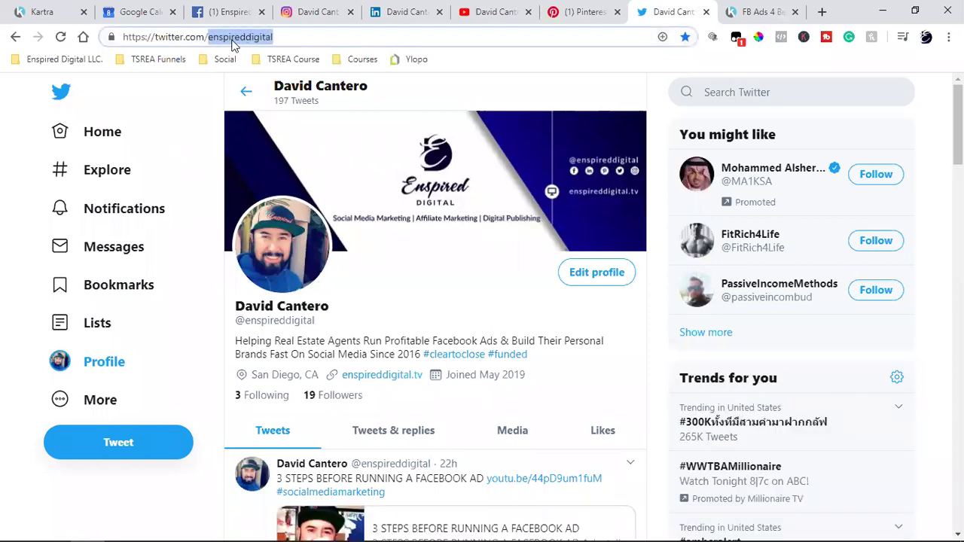
{"action": "right_click", "coordinate": [240, 37]}
{"action": "left_click", "coordinate": [259, 117]}
{"action": "left_click", "coordinate": [262, 12]}
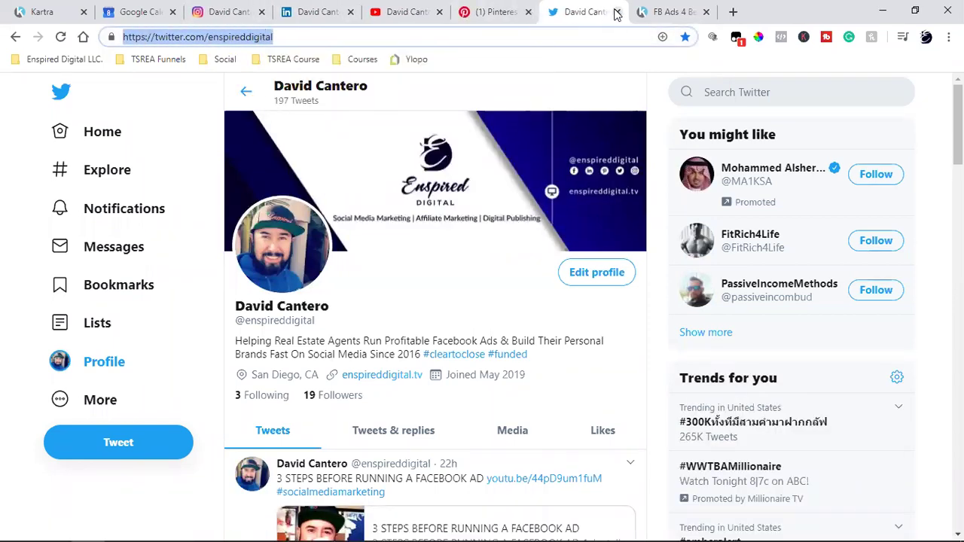
{"action": "left_click", "coordinate": [617, 11]}
{"action": "left_click", "coordinate": [63, 6]}
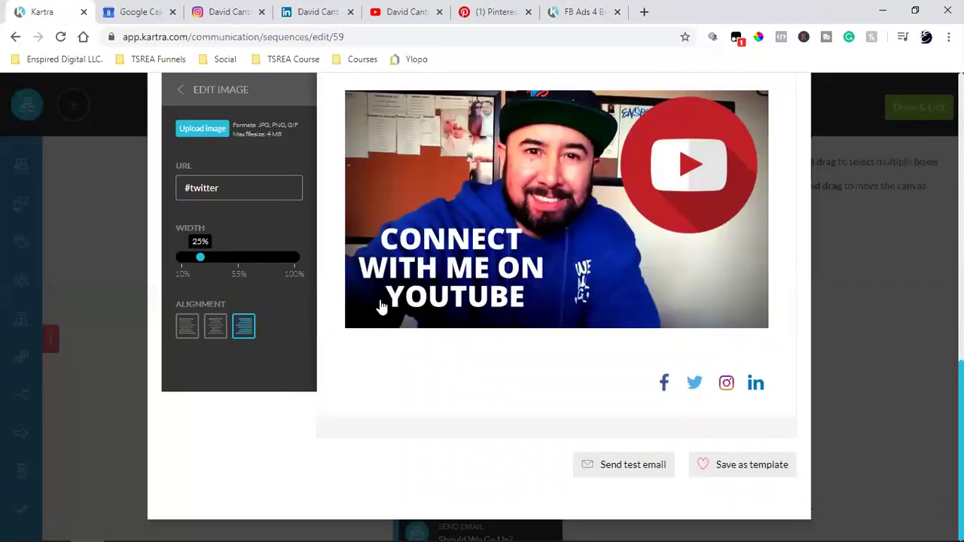
{"action": "triple_click", "coordinate": [207, 193]}
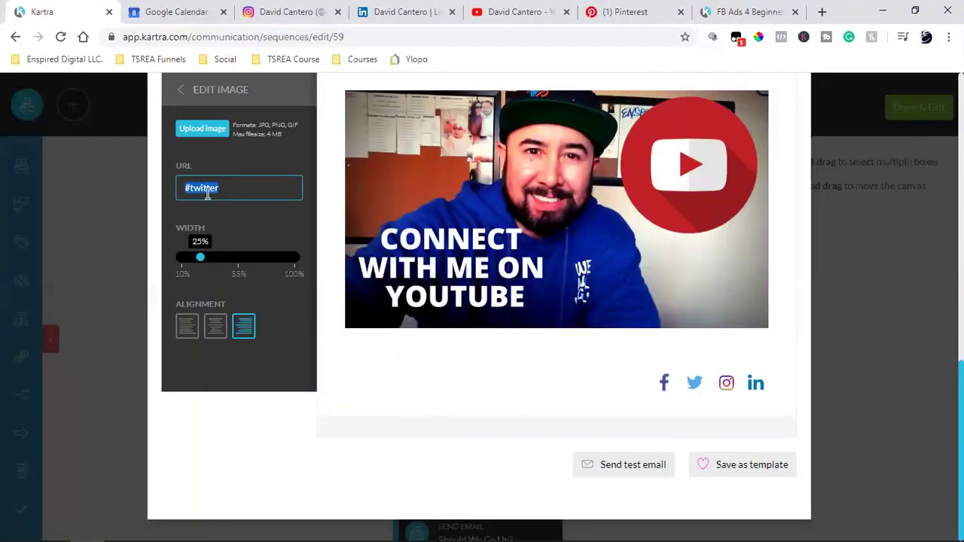
{"action": "key", "text": "ctrl+v"}
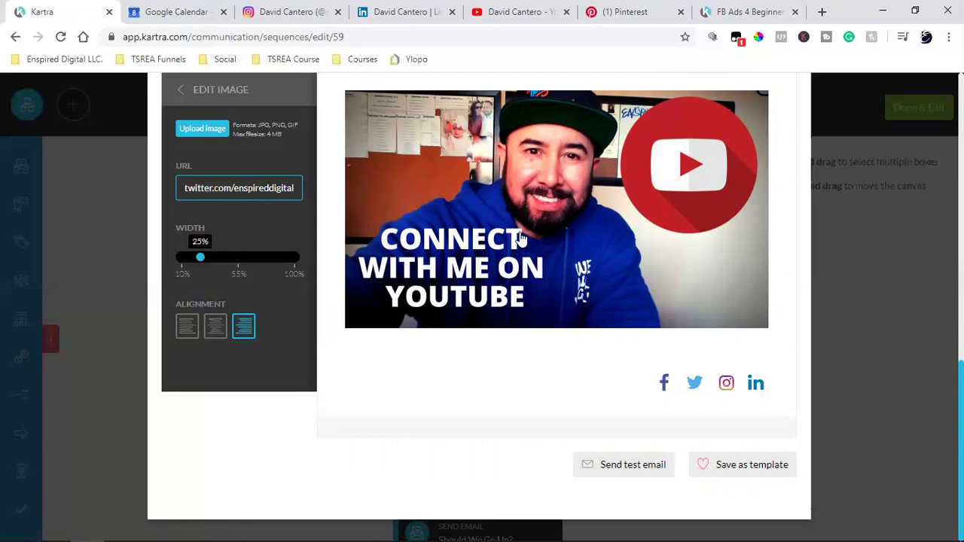
{"action": "left_click", "coordinate": [719, 385]}
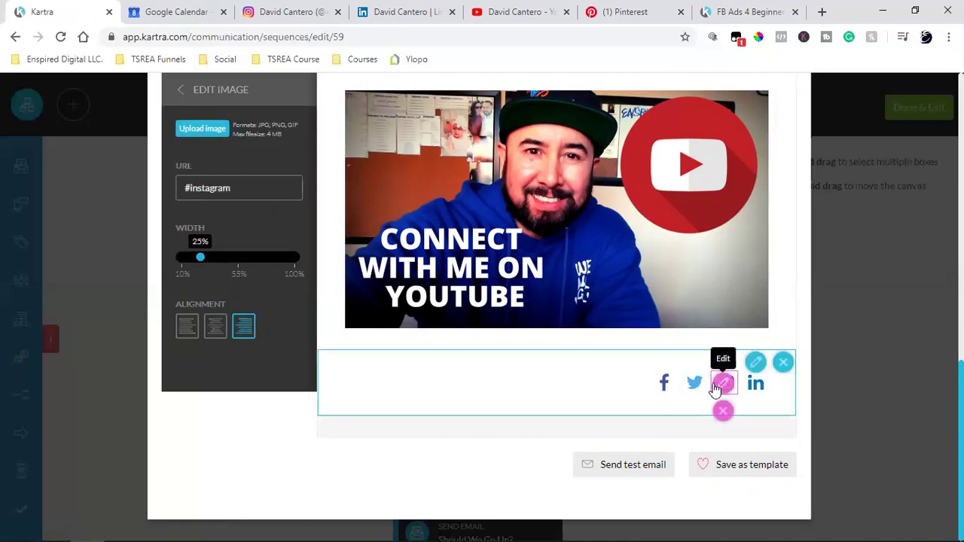
- Replace the Instagram icon's #instagram placeholder with the copied enspireddigital Instagram profile address
{"action": "left_click", "coordinate": [287, 12]}
{"action": "left_click", "coordinate": [230, 36]}
{"action": "right_click", "coordinate": [230, 38]}
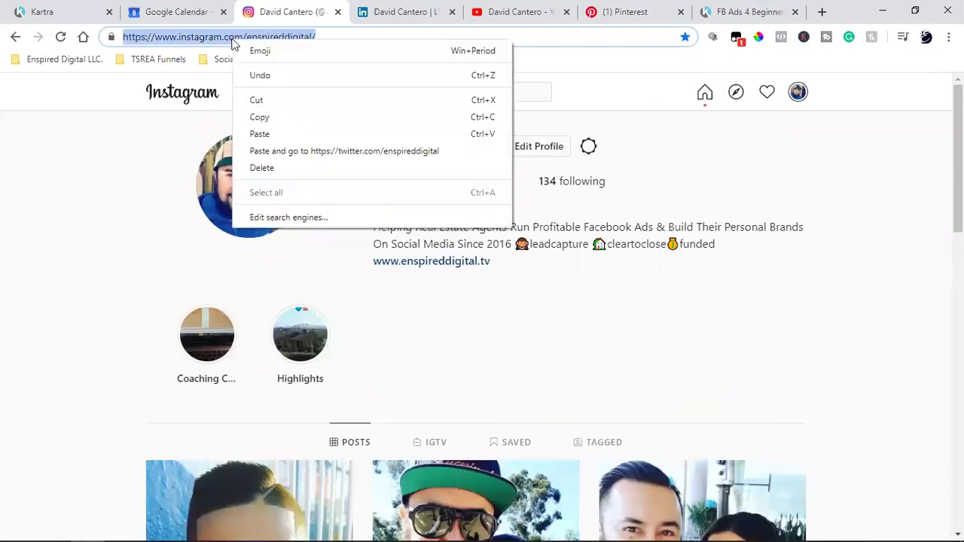
{"action": "left_click", "coordinate": [293, 120]}
{"action": "left_click", "coordinate": [338, 11]}
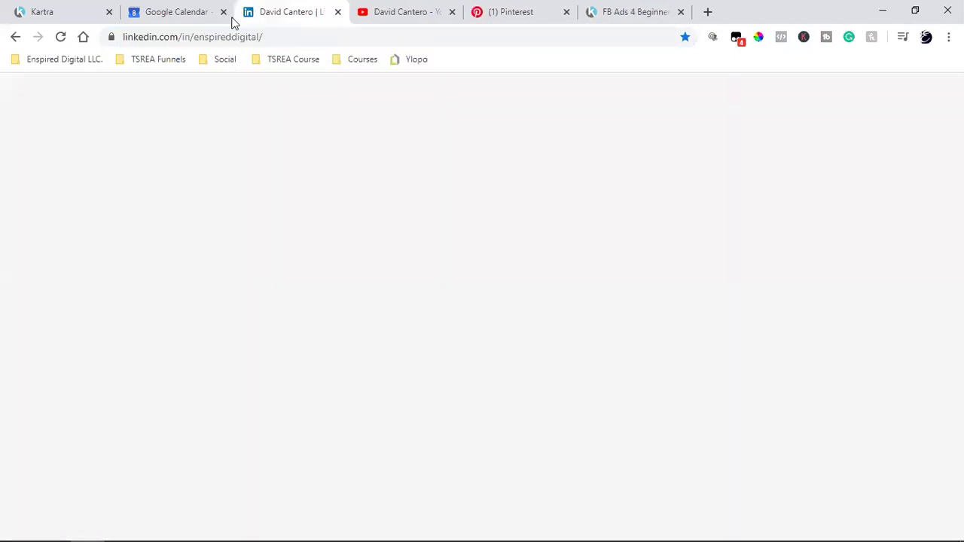
{"action": "left_click", "coordinate": [64, 9]}
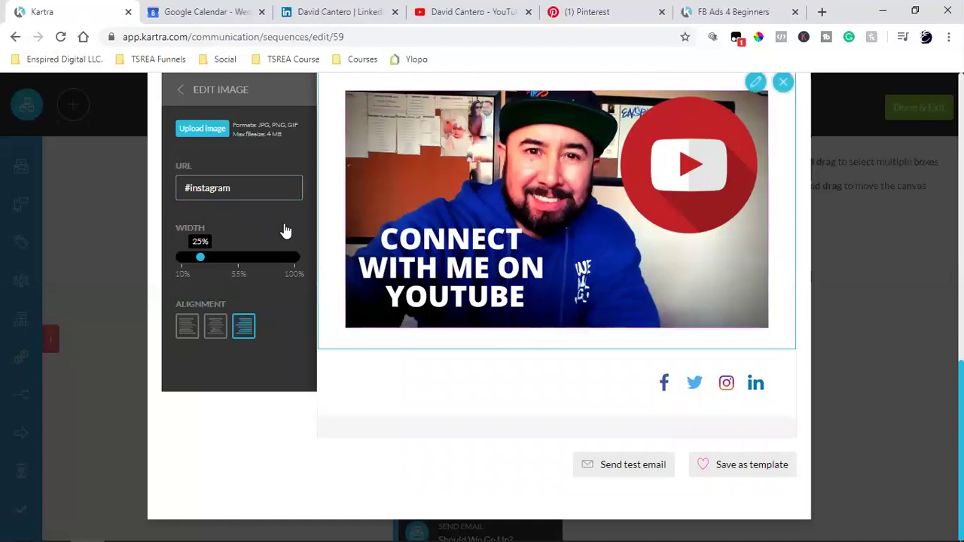
{"action": "triple_click", "coordinate": [236, 189]}
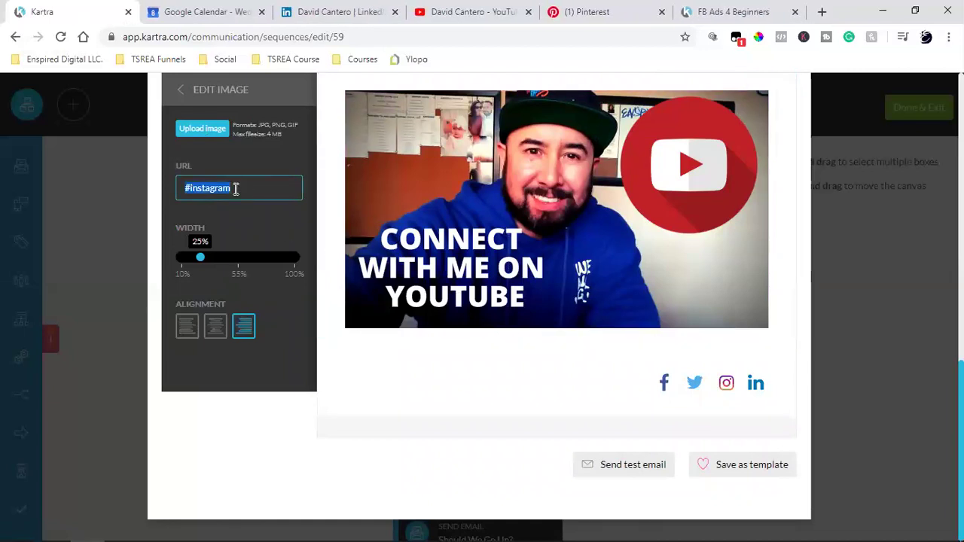
{"action": "key", "text": "ctrl+v"}
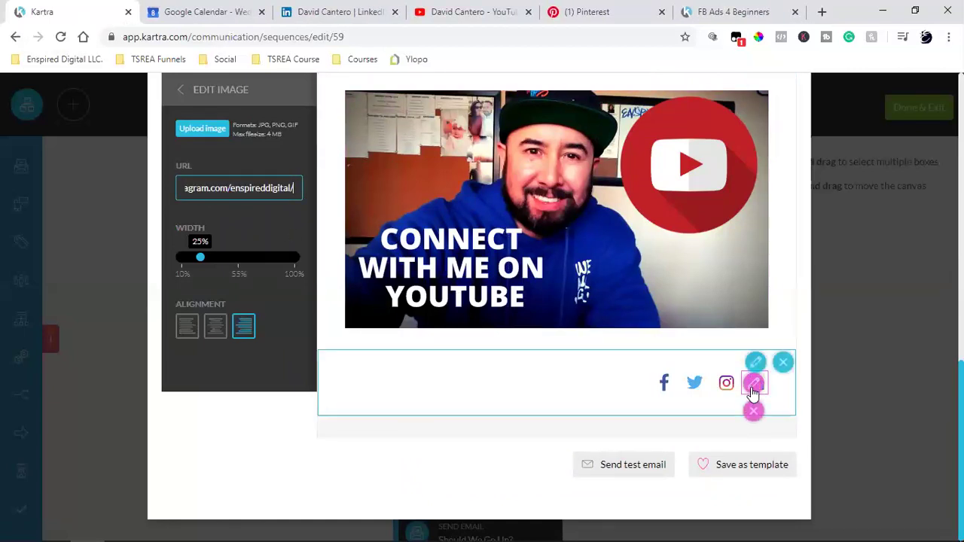
- Link the LinkedIn icon to the enspireddigital LinkedIn profile and close the Pinterest and LinkedIn tabs
{"action": "left_click", "coordinate": [753, 385]}
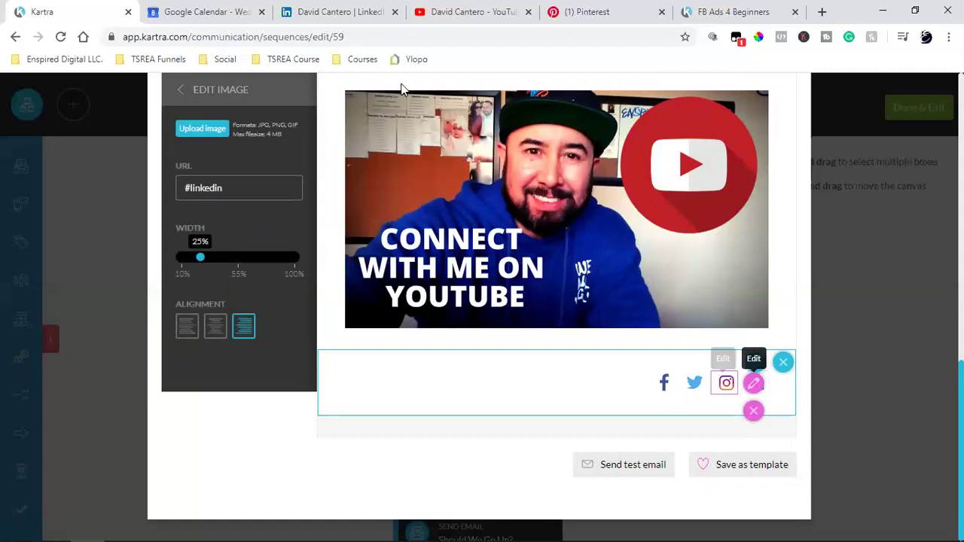
{"action": "left_click", "coordinate": [344, 9]}
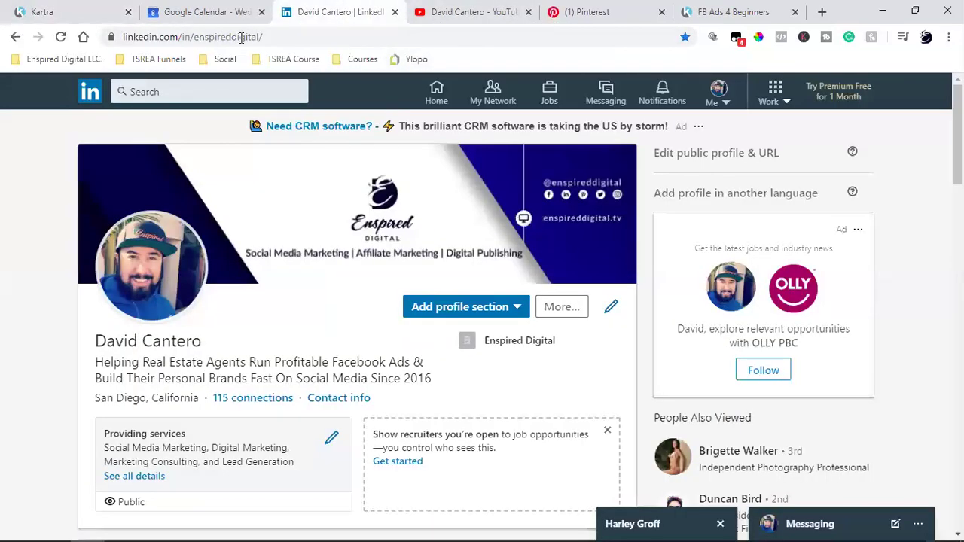
{"action": "left_click", "coordinate": [239, 37]}
{"action": "right_click", "coordinate": [233, 41]}
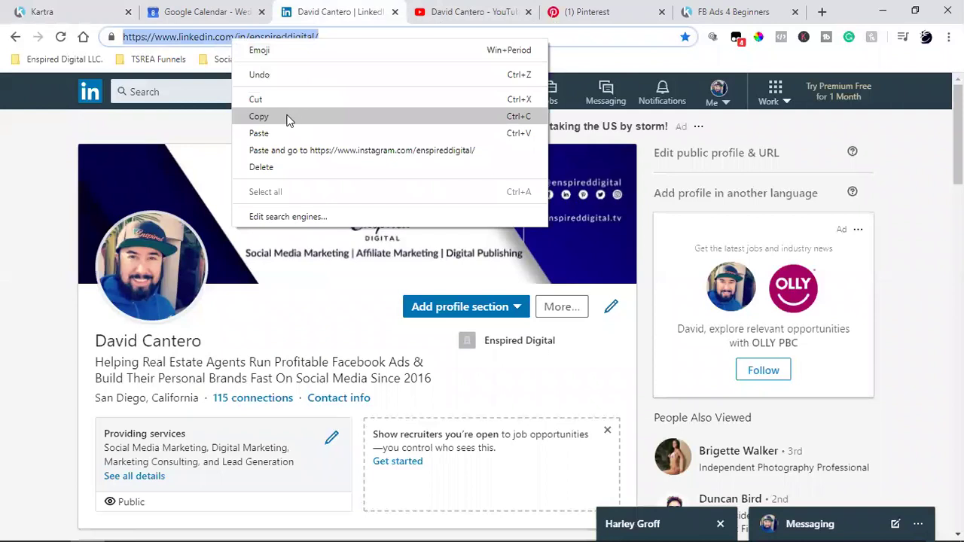
{"action": "left_click", "coordinate": [290, 117]}
{"action": "left_click", "coordinate": [42, 11]}
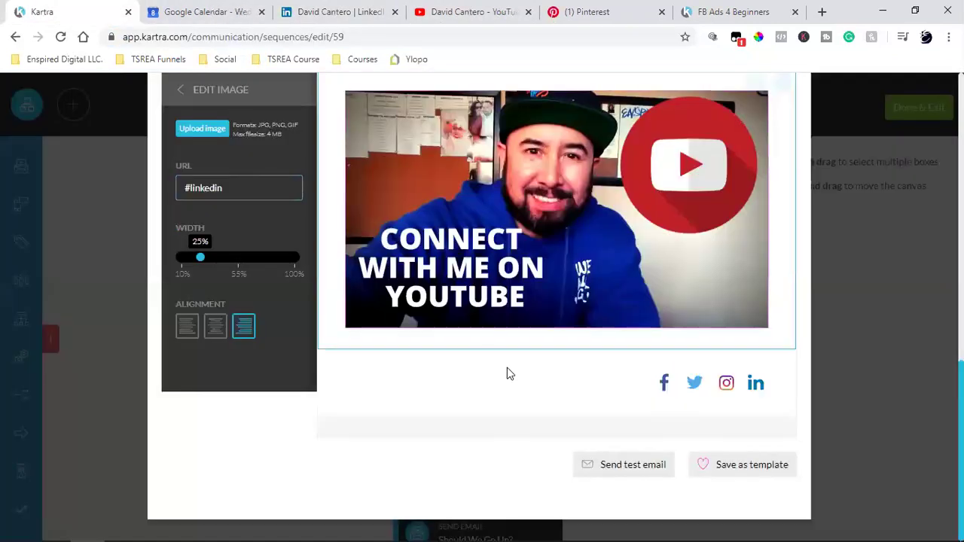
{"action": "triple_click", "coordinate": [236, 189]}
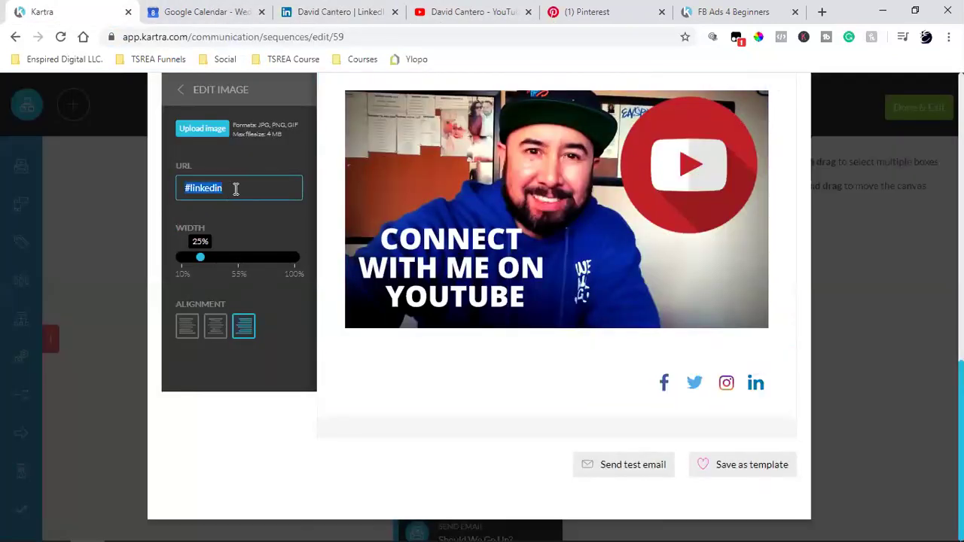
{"action": "key", "text": "ctrl+v"}
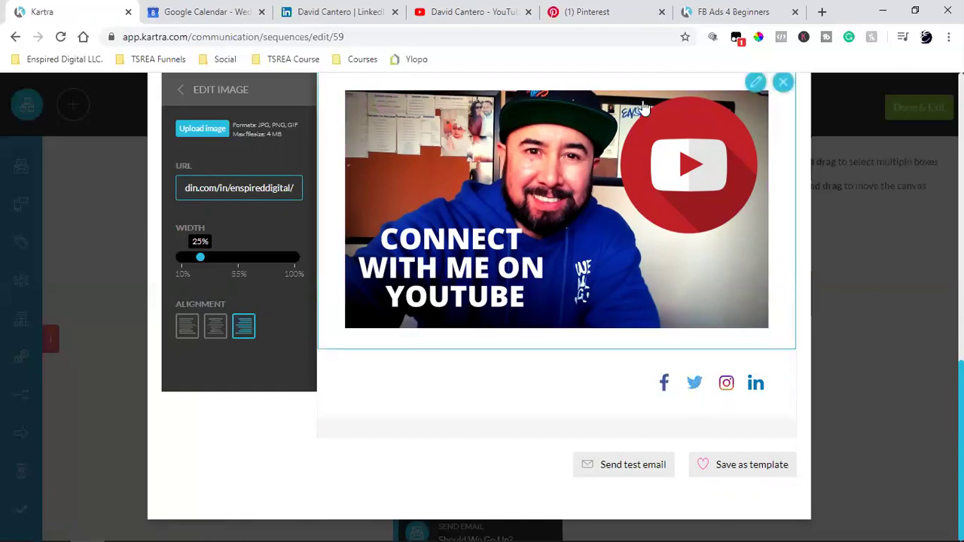
{"action": "left_click", "coordinate": [663, 12]}
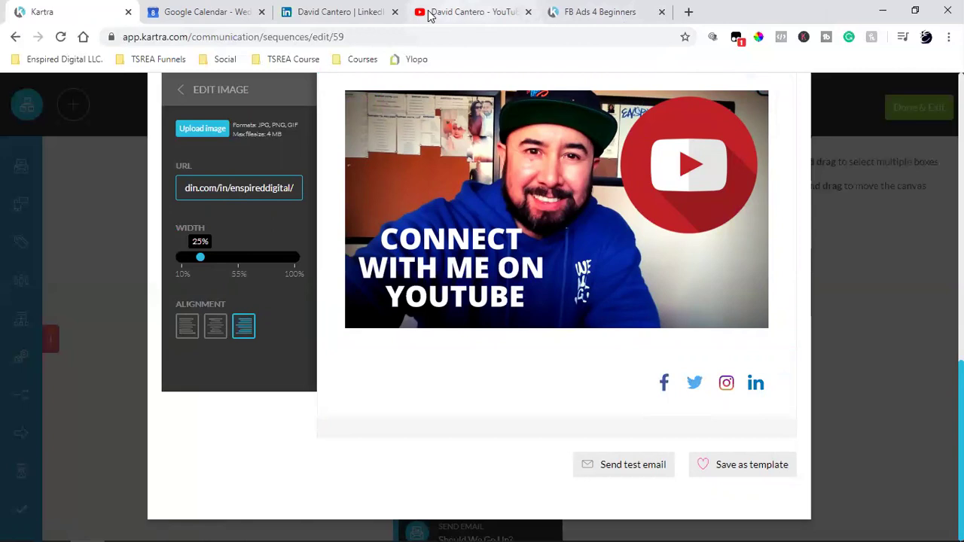
{"action": "left_click", "coordinate": [397, 12]}
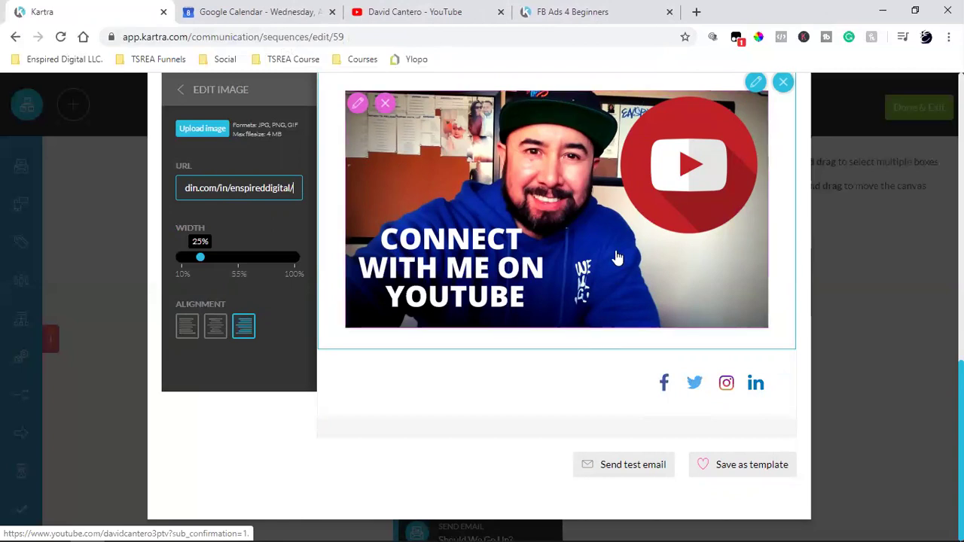
- Finish the icon links and drag a paragraph text block beneath the social icons
{"action": "left_click", "coordinate": [577, 354]}
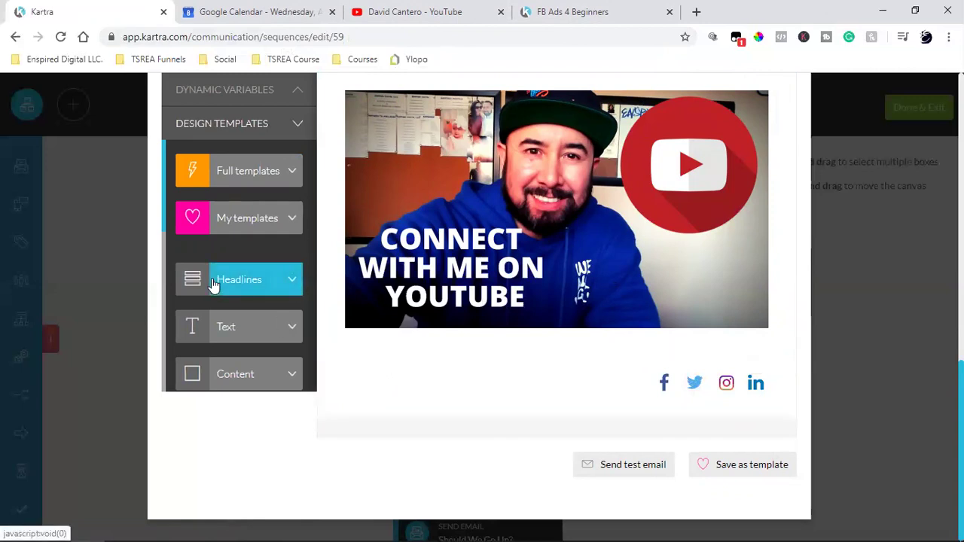
{"action": "left_click", "coordinate": [219, 331]}
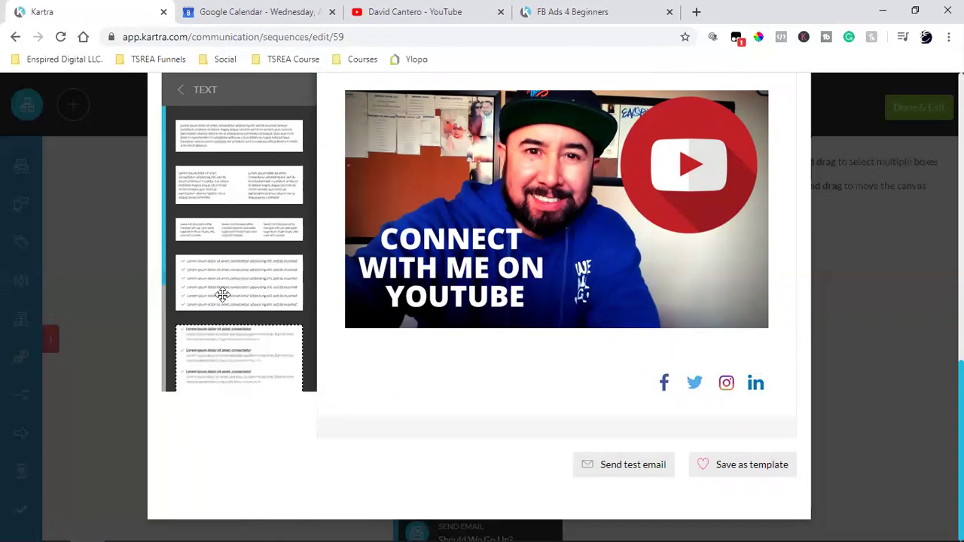
{"action": "left_click_drag", "start_coordinate": [203, 130], "coordinate": [613, 511]}
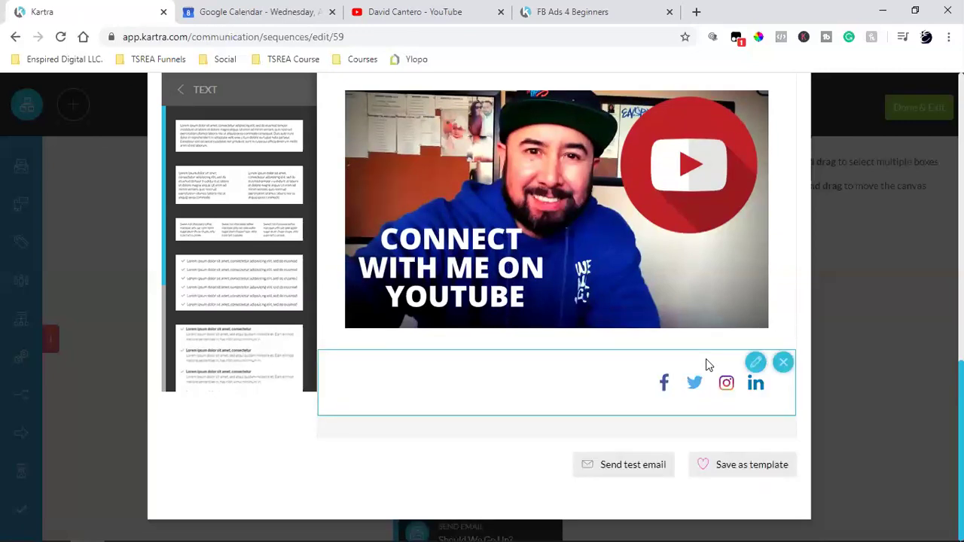
{"action": "scroll", "coordinate": [671, 294], "scroll_direction": "down", "scroll_amount": 2}
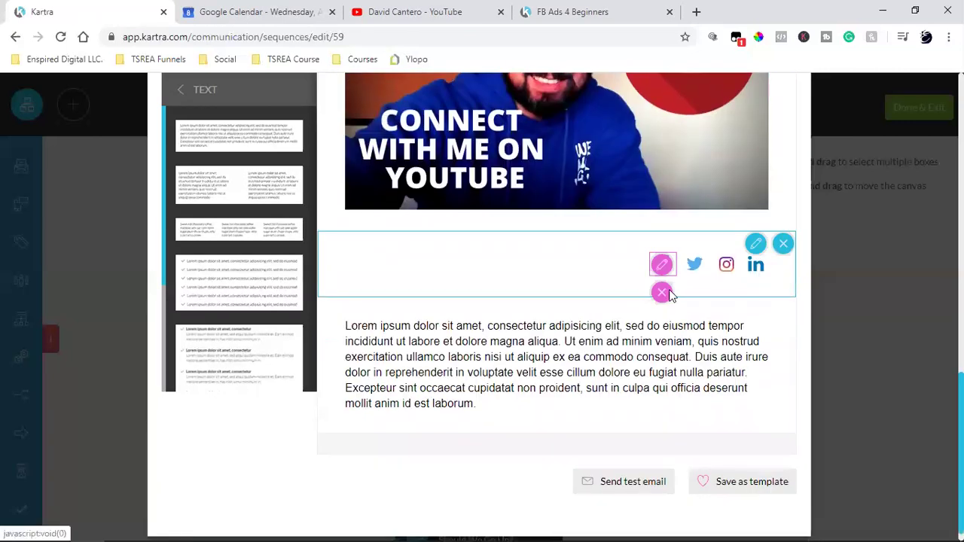
- Copy the copyright line from the enspireddigital.com website footer
{"action": "left_click", "coordinate": [696, 11]}
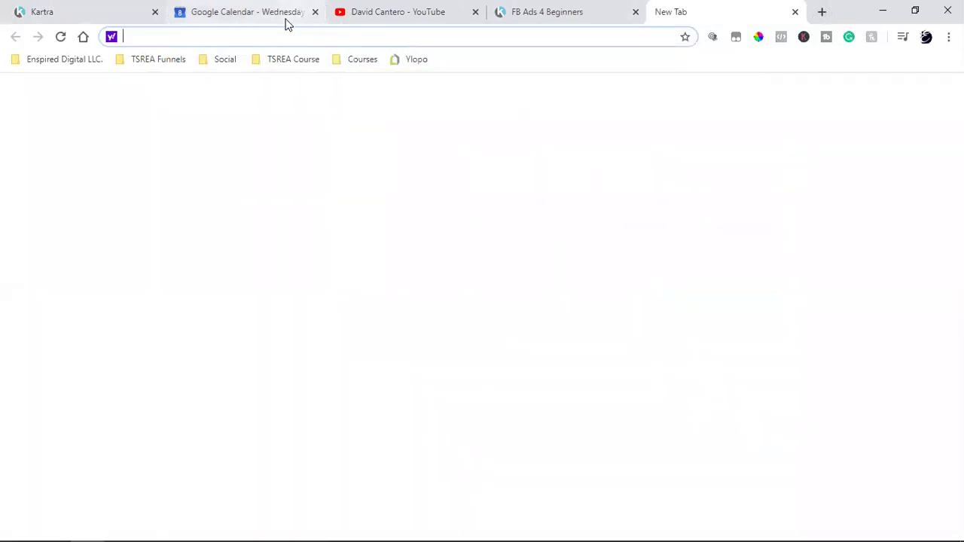
{"action": "type", "text": "en"}
{"action": "key", "text": "Return"}
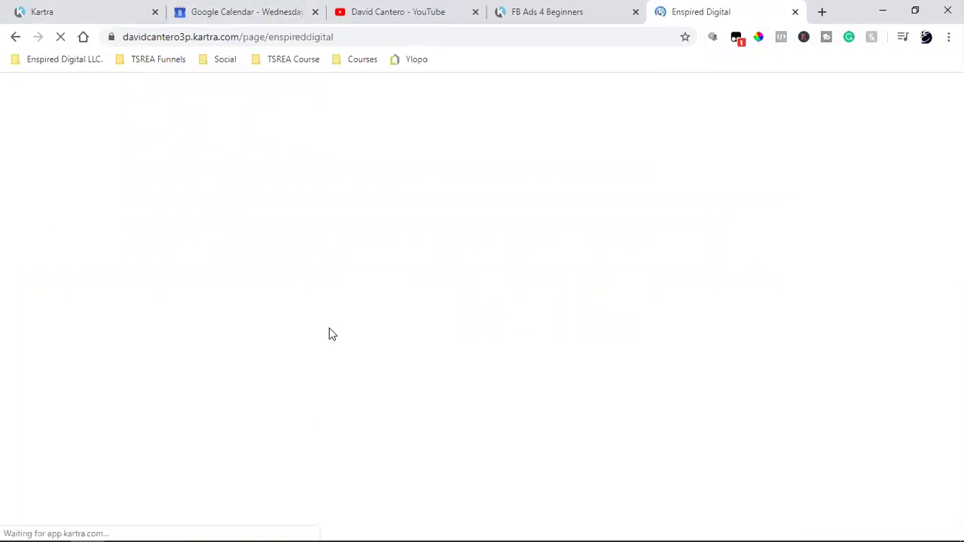
{"action": "scroll", "coordinate": [330, 328], "scroll_direction": "down", "scroll_amount": 10}
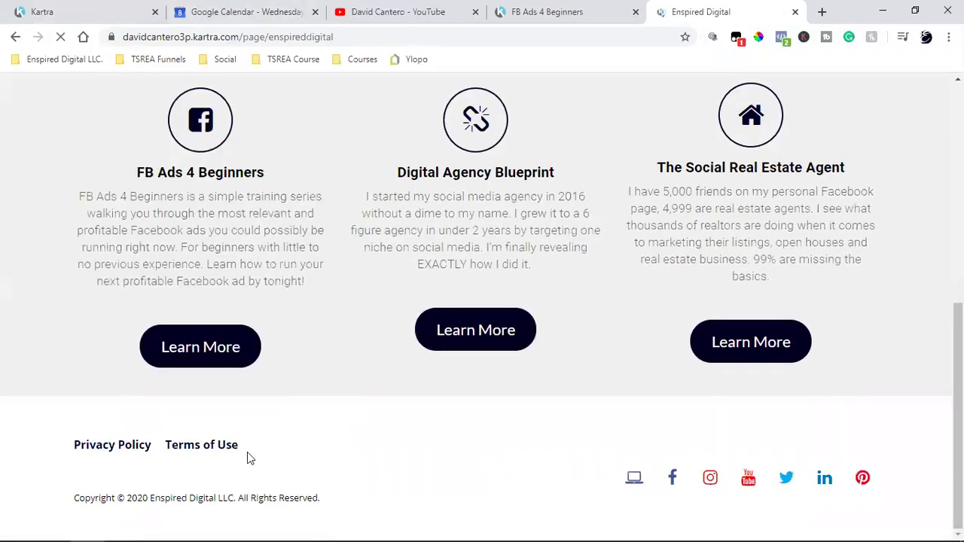
{"action": "triple_click", "coordinate": [154, 482]}
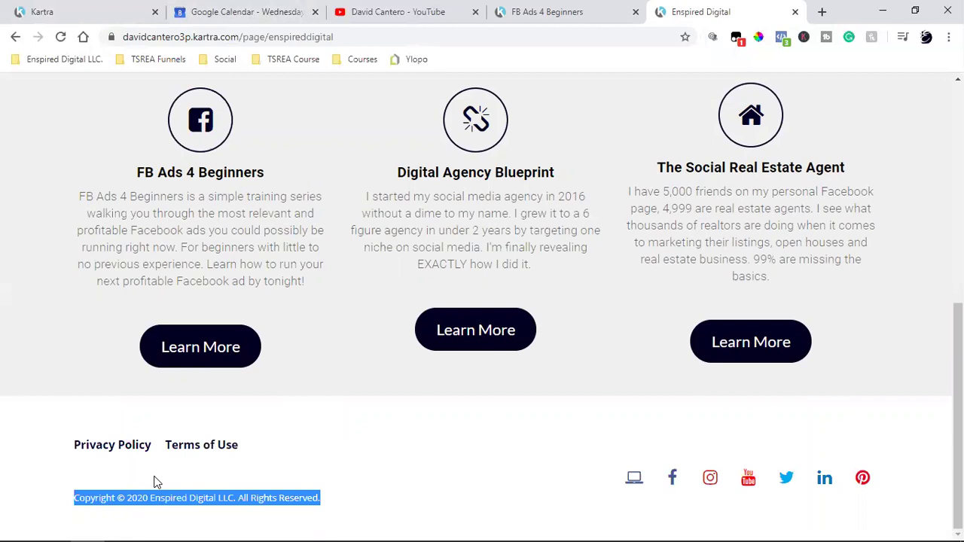
{"action": "right_click", "coordinate": [154, 482]}
{"action": "left_click", "coordinate": [157, 404]}
- Replace the lorem ipsum placeholder paragraph with the pasted copyright line
{"action": "left_click", "coordinate": [795, 13]}
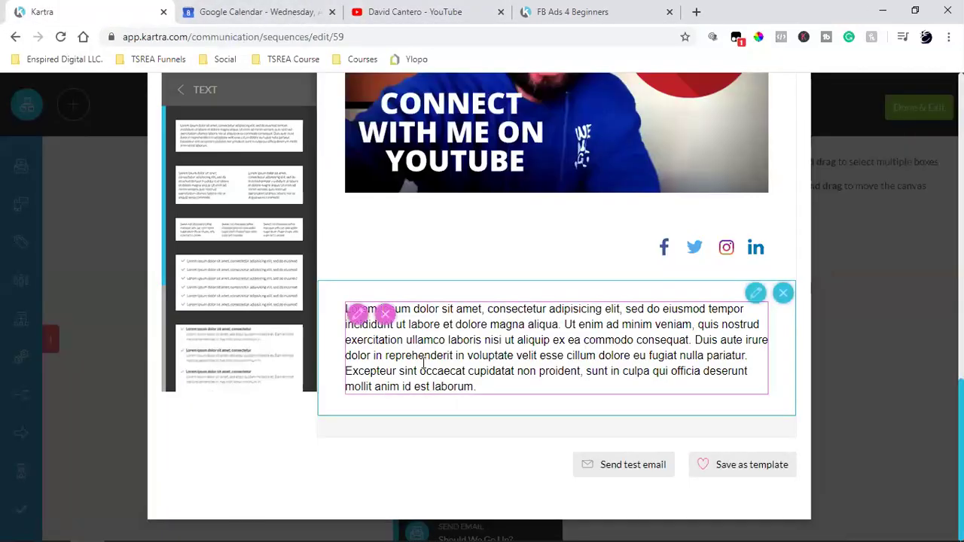
{"action": "left_click", "coordinate": [357, 312]}
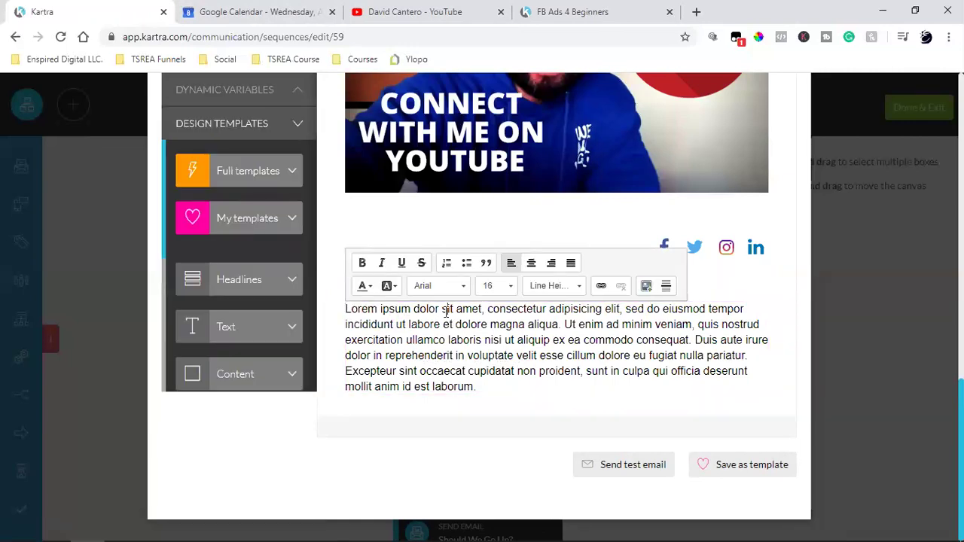
{"action": "triple_click", "coordinate": [447, 311]}
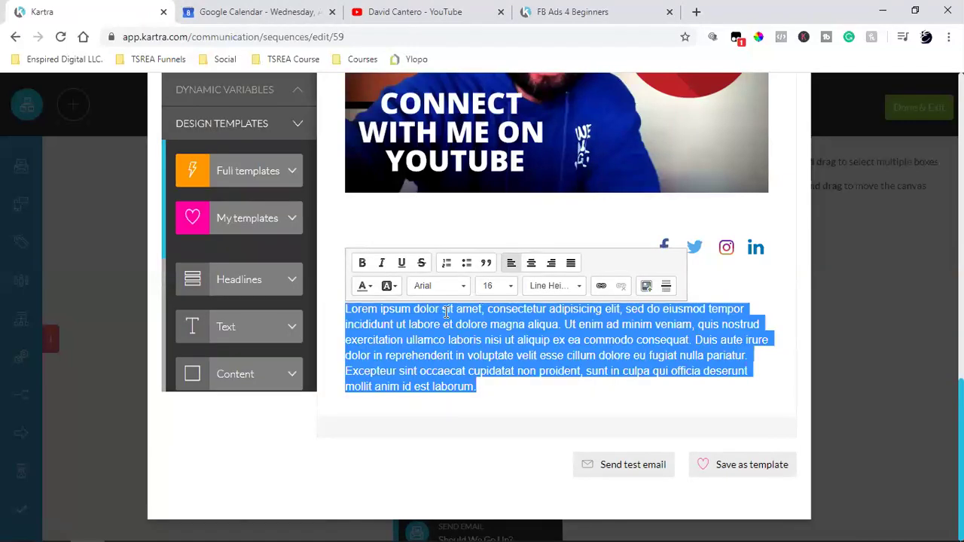
{"action": "key", "text": "ctrl+v"}
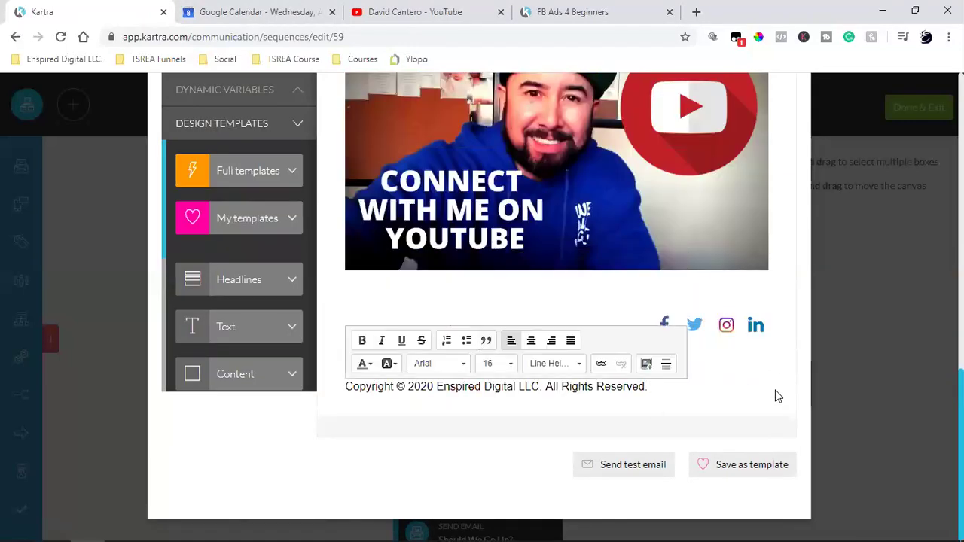
{"action": "left_click", "coordinate": [778, 396]}
- Shrink the copyright line to font size 12
{"action": "mouse_move", "coordinate": [360, 399]}
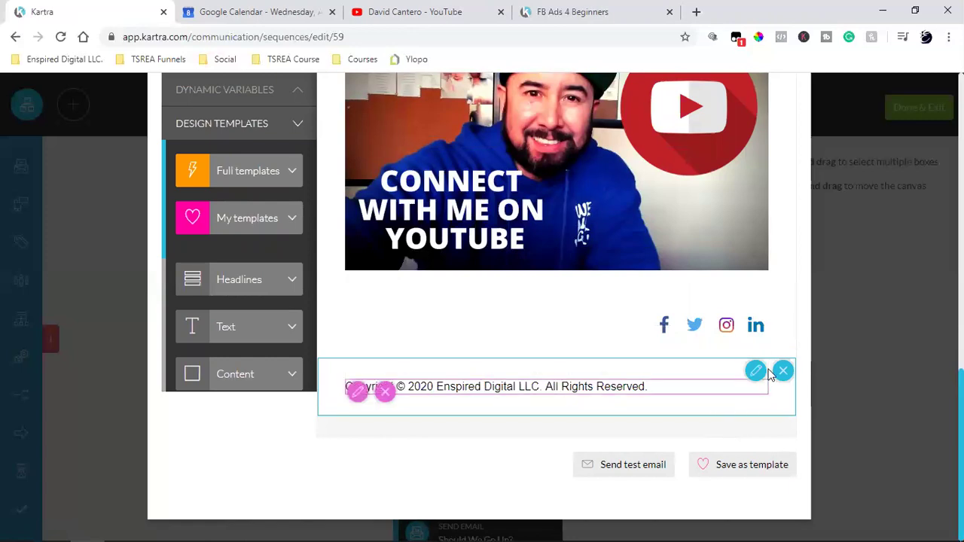
{"action": "left_click", "coordinate": [476, 388]}
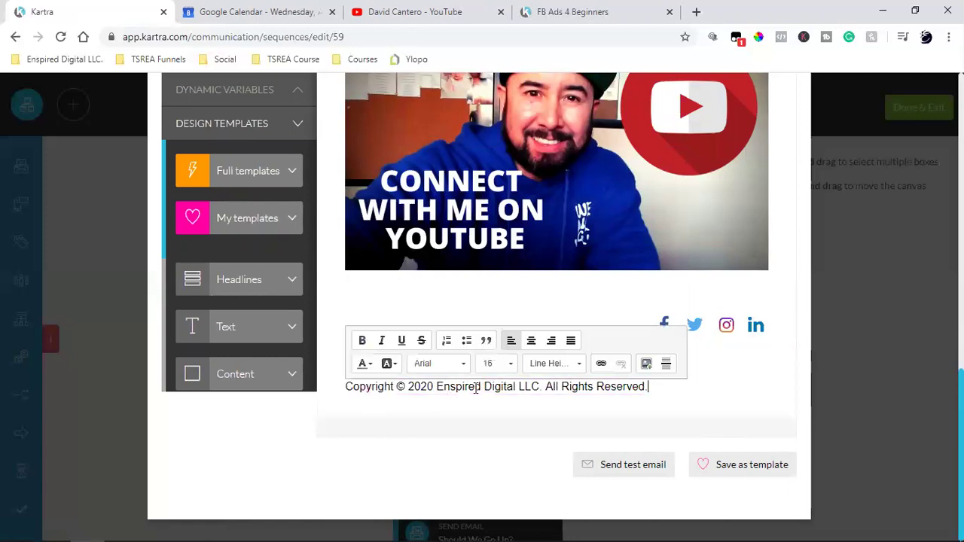
{"action": "triple_click", "coordinate": [476, 388]}
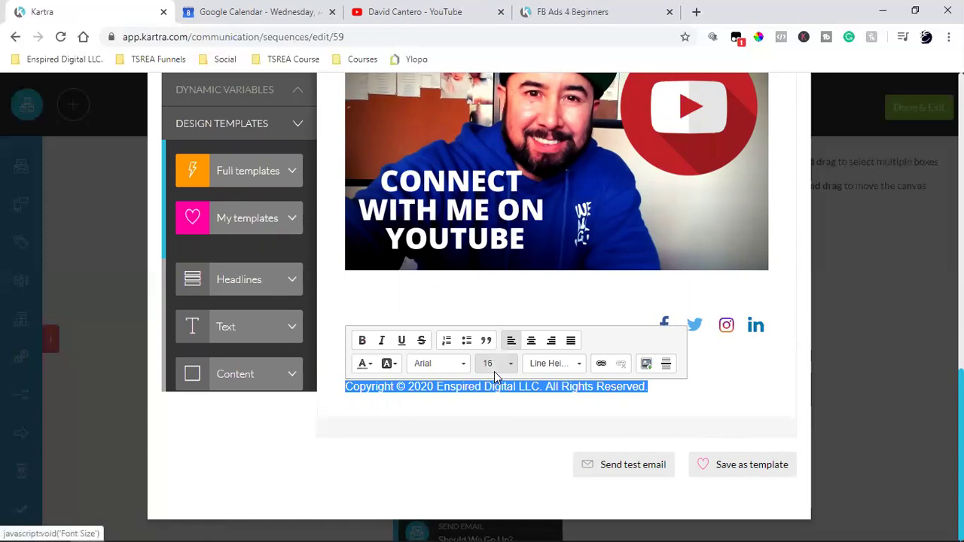
{"action": "left_click", "coordinate": [494, 371]}
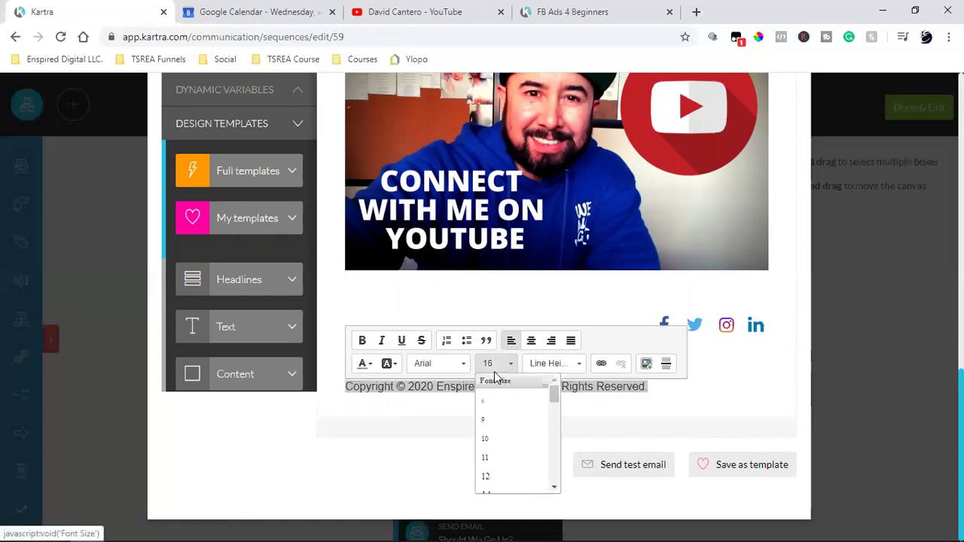
{"action": "left_click", "coordinate": [504, 477]}
{"action": "left_click", "coordinate": [452, 475]}
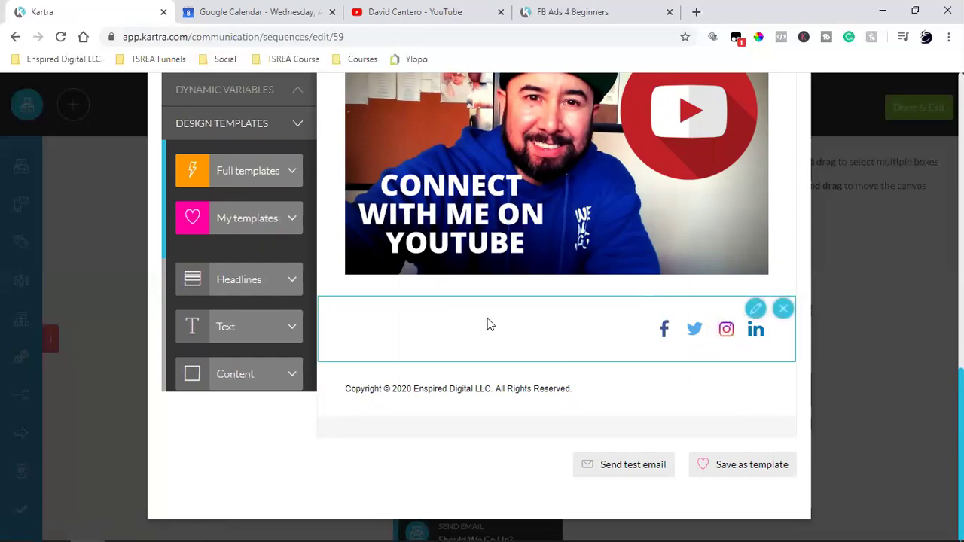
- Review the email from 'Hi {first_name},' to 'Cheers,' and click into the body text to edit
{"action": "scroll", "coordinate": [578, 329], "scroll_direction": "up", "scroll_amount": 10}
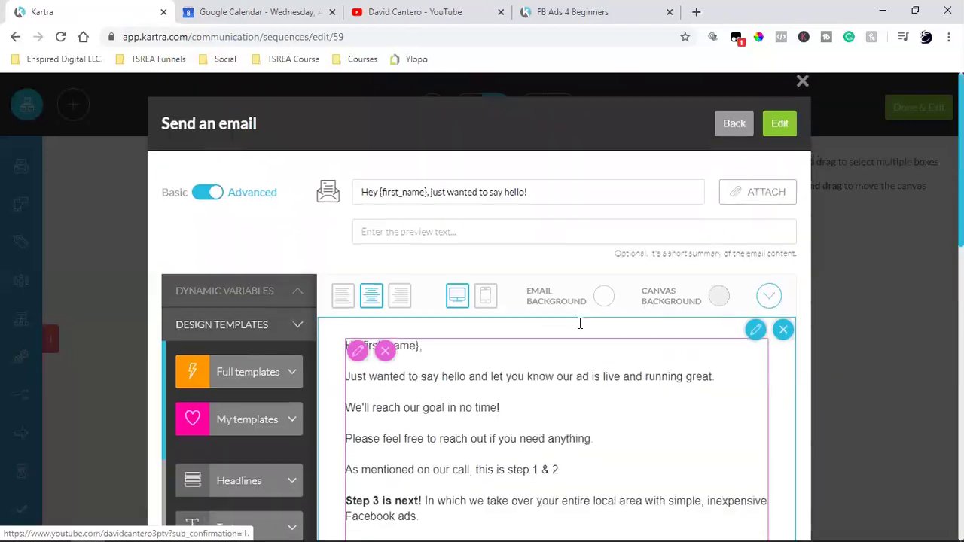
{"action": "scroll", "coordinate": [578, 324], "scroll_direction": "down", "scroll_amount": 4}
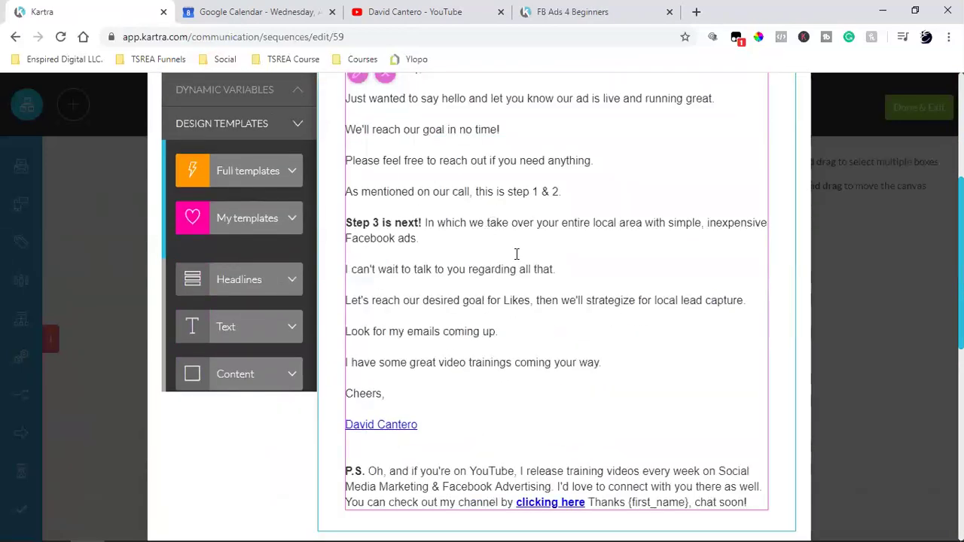
{"action": "scroll", "coordinate": [517, 254], "scroll_direction": "down", "scroll_amount": 3}
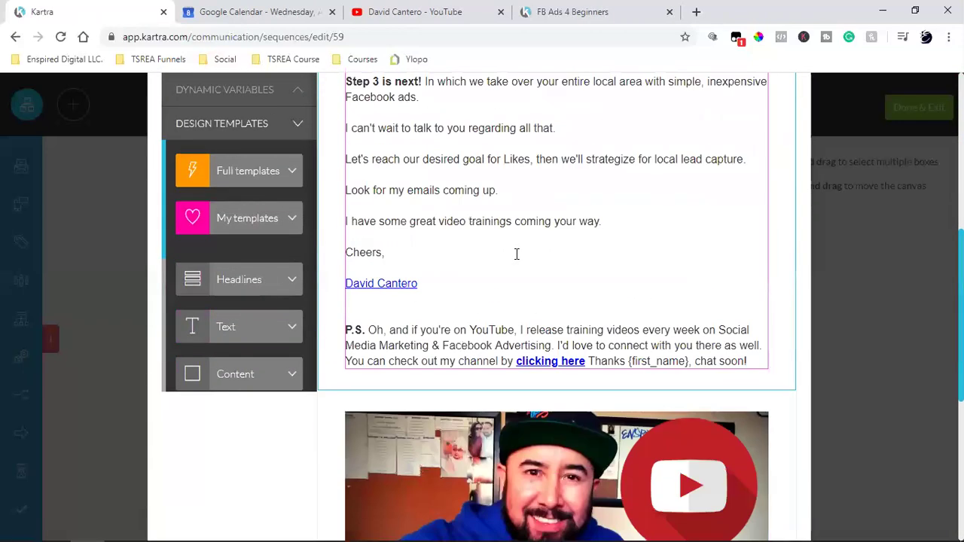
{"action": "scroll", "coordinate": [517, 254], "scroll_direction": "down", "scroll_amount": 4}
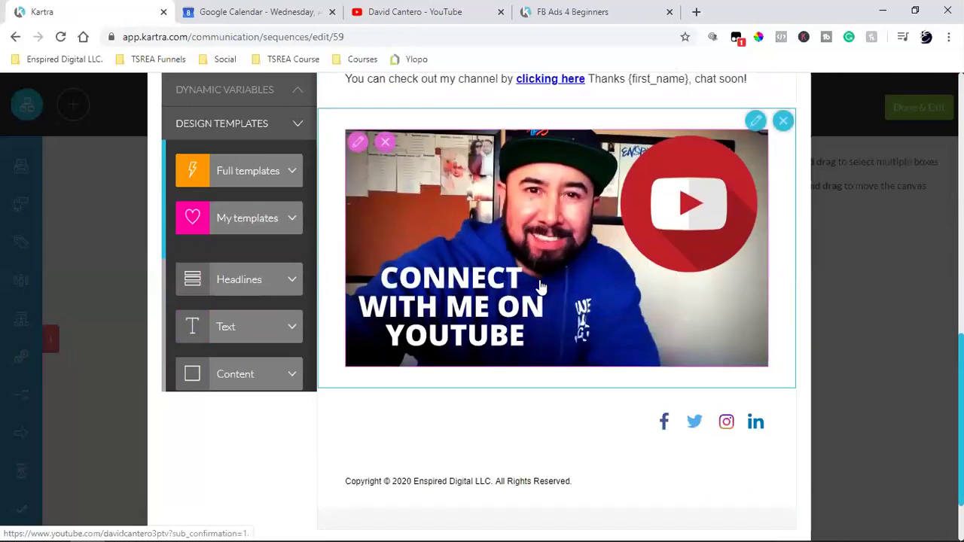
{"action": "scroll", "coordinate": [542, 287], "scroll_direction": "up", "scroll_amount": 4}
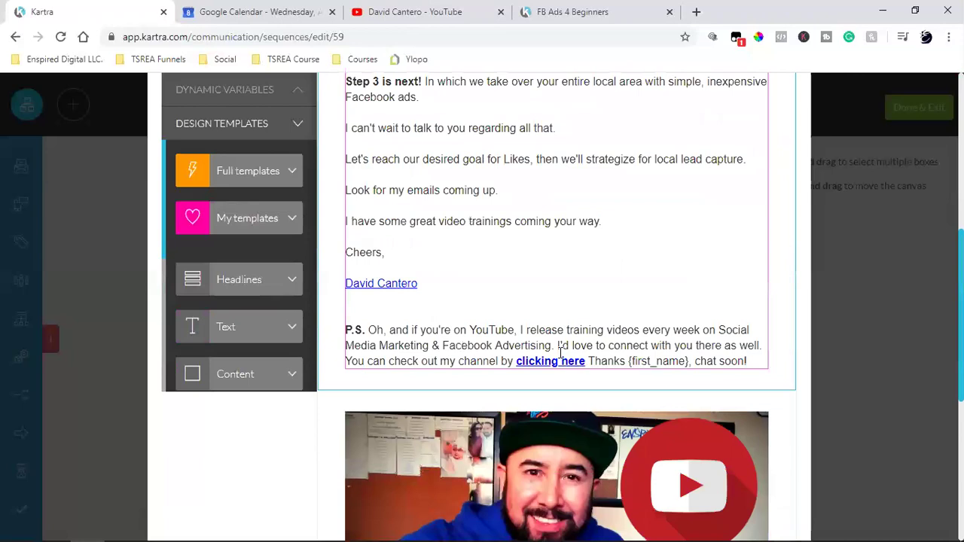
{"action": "scroll", "coordinate": [677, 230], "scroll_direction": "up", "scroll_amount": 2}
{"action": "scroll", "coordinate": [458, 301], "scroll_direction": "up", "scroll_amount": 4}
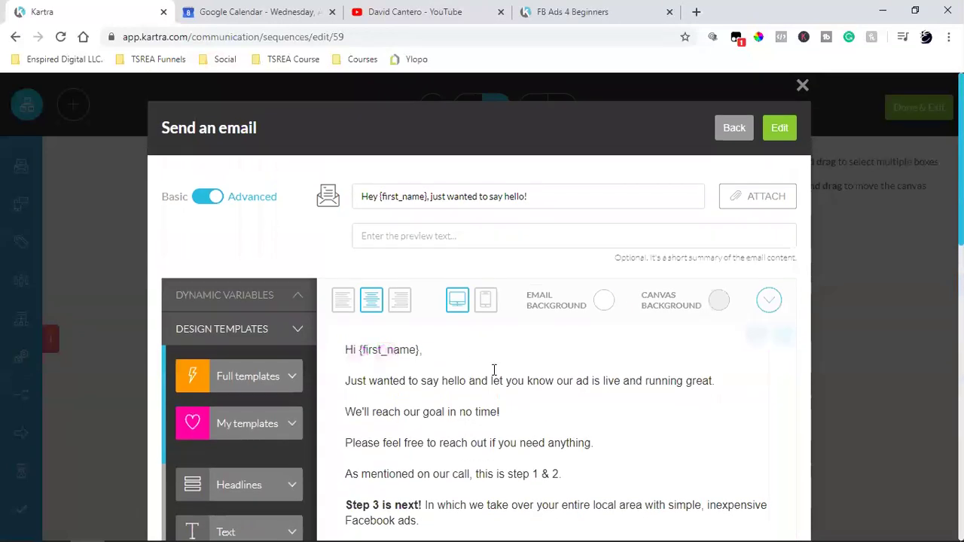
{"action": "scroll", "coordinate": [492, 370], "scroll_direction": "down", "scroll_amount": 2}
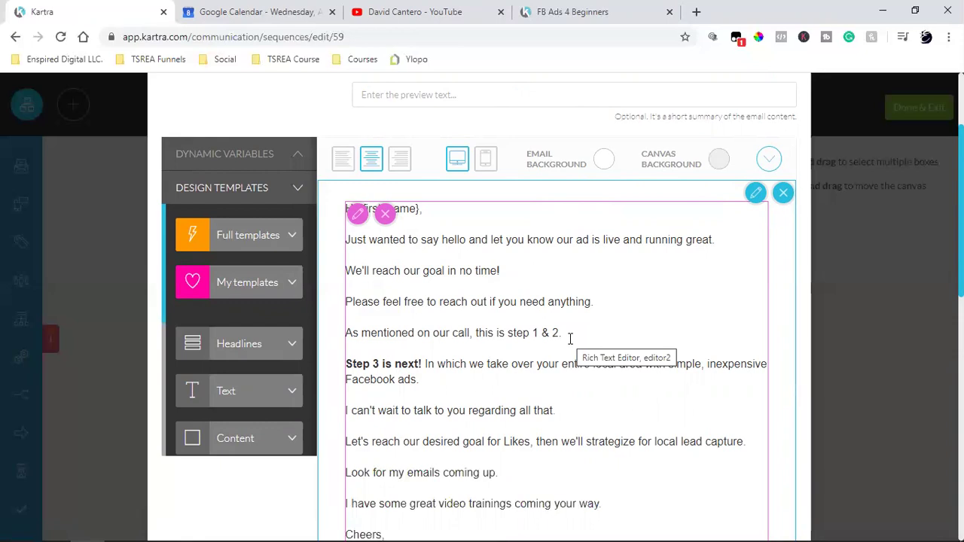
{"action": "left_click", "coordinate": [602, 264]}
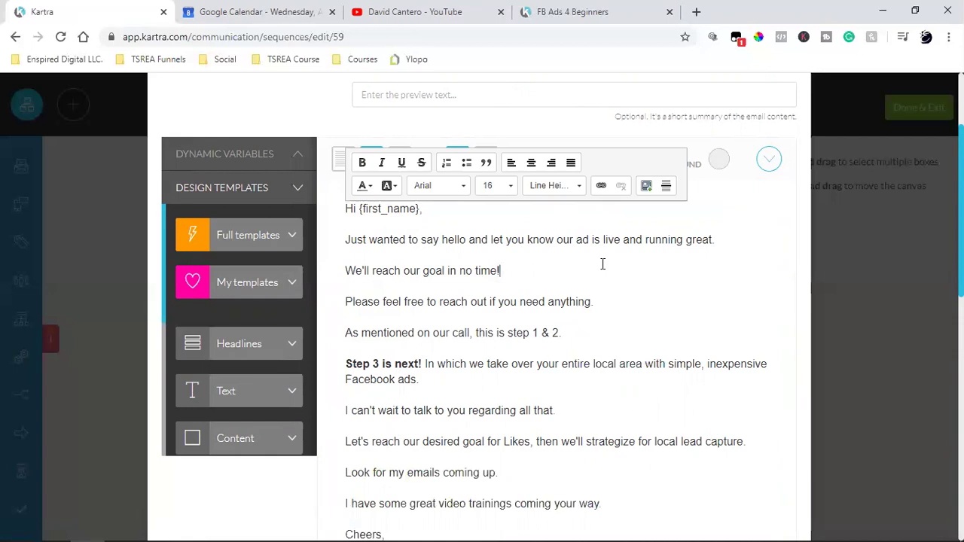
{"action": "left_click_drag", "start_coordinate": [391, 244], "coordinate": [485, 387]}
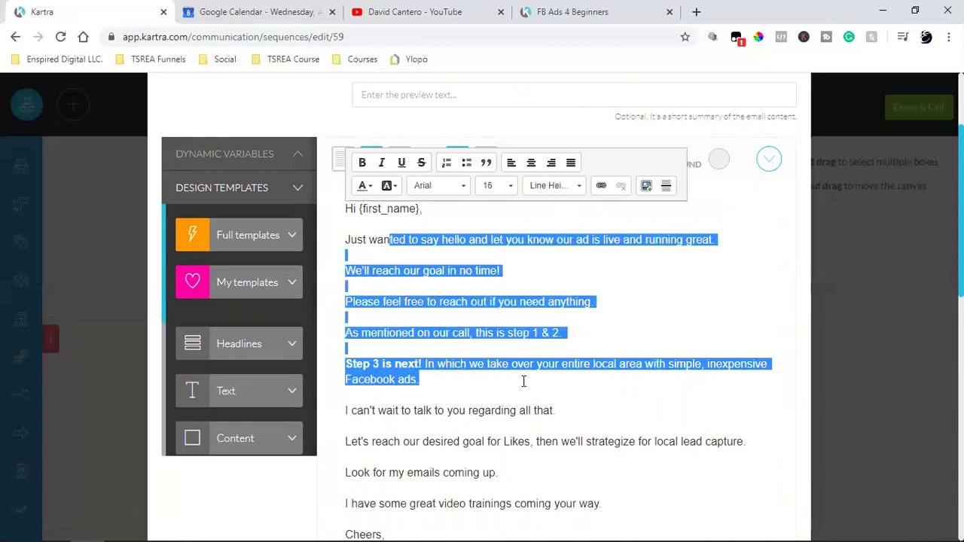
{"action": "left_click", "coordinate": [524, 382]}
{"action": "left_click", "coordinate": [245, 245]}
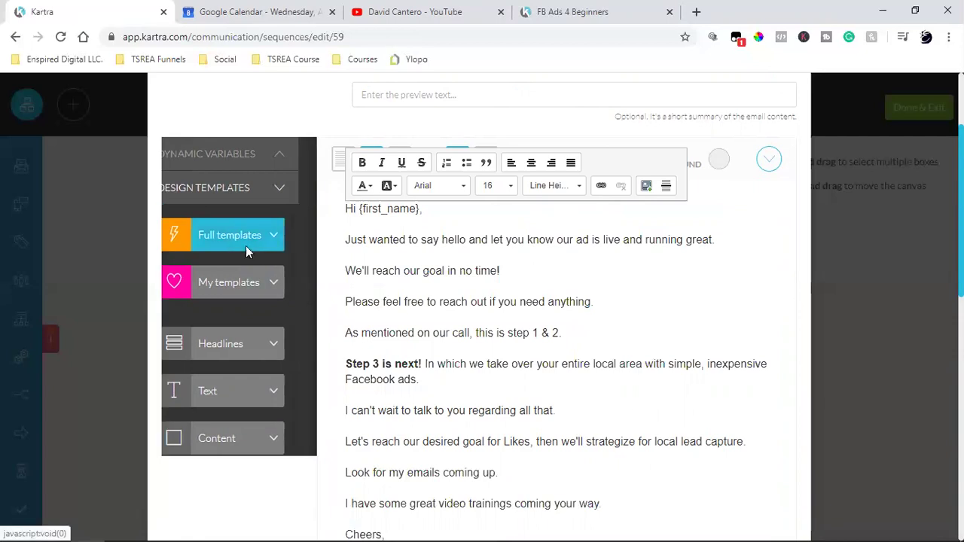
{"action": "scroll", "coordinate": [230, 238], "scroll_direction": "down", "scroll_amount": 5}
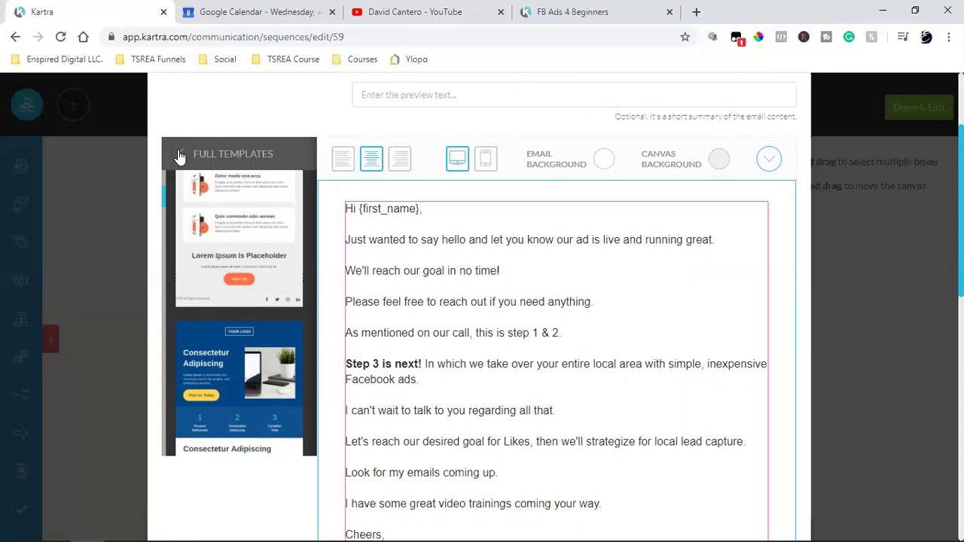
{"action": "scroll", "coordinate": [207, 251], "scroll_direction": "down", "scroll_amount": 6}
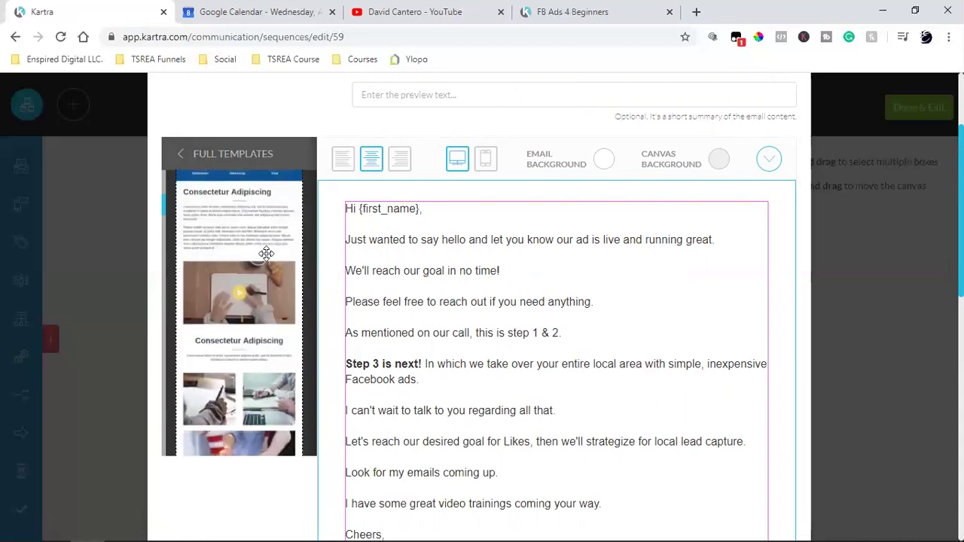
{"action": "scroll", "coordinate": [260, 279], "scroll_direction": "down", "scroll_amount": 5}
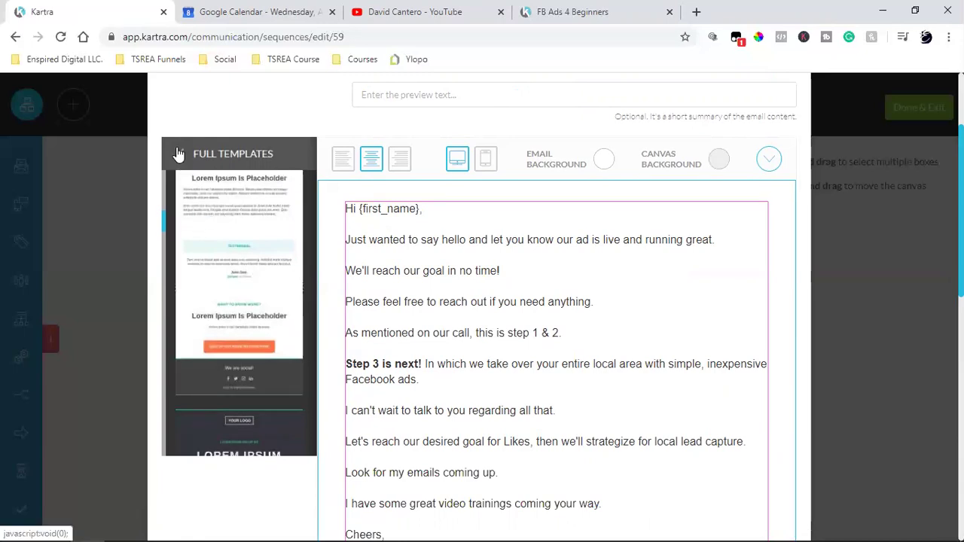
{"action": "left_click", "coordinate": [461, 308]}
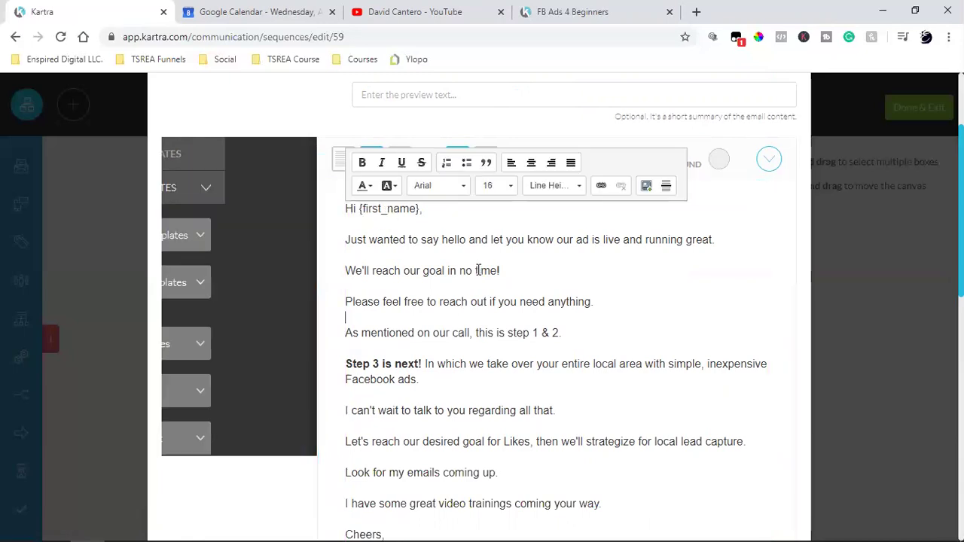
{"action": "scroll", "coordinate": [479, 270], "scroll_direction": "down", "scroll_amount": 2}
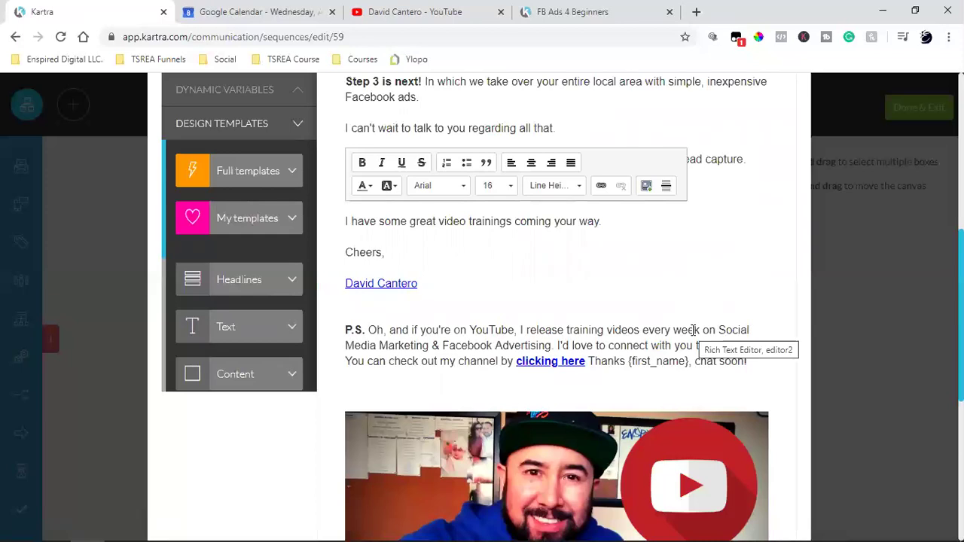
- Enter the Gmail account's address as the test recipient and send a test copy
{"action": "scroll", "coordinate": [638, 318], "scroll_direction": "down", "scroll_amount": 2}
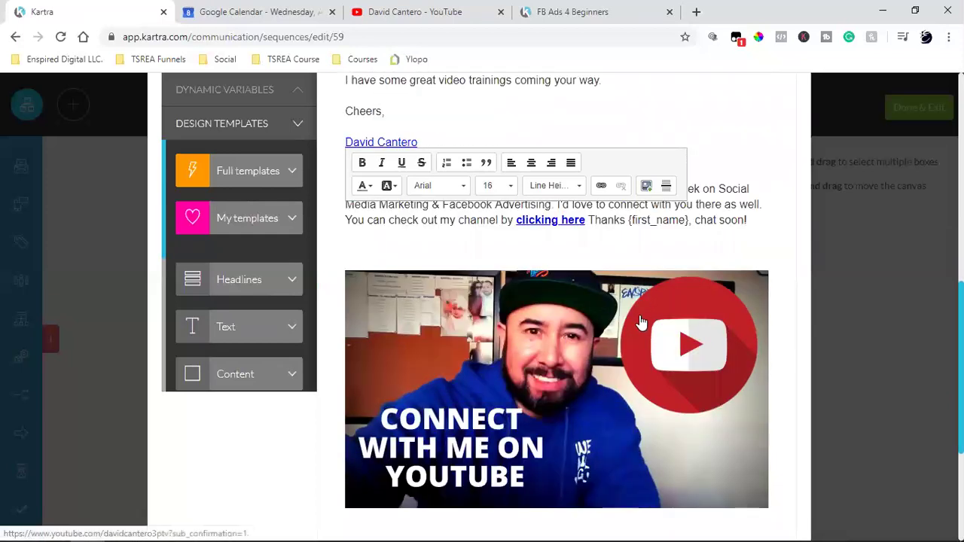
{"action": "scroll", "coordinate": [641, 322], "scroll_direction": "down", "scroll_amount": 2}
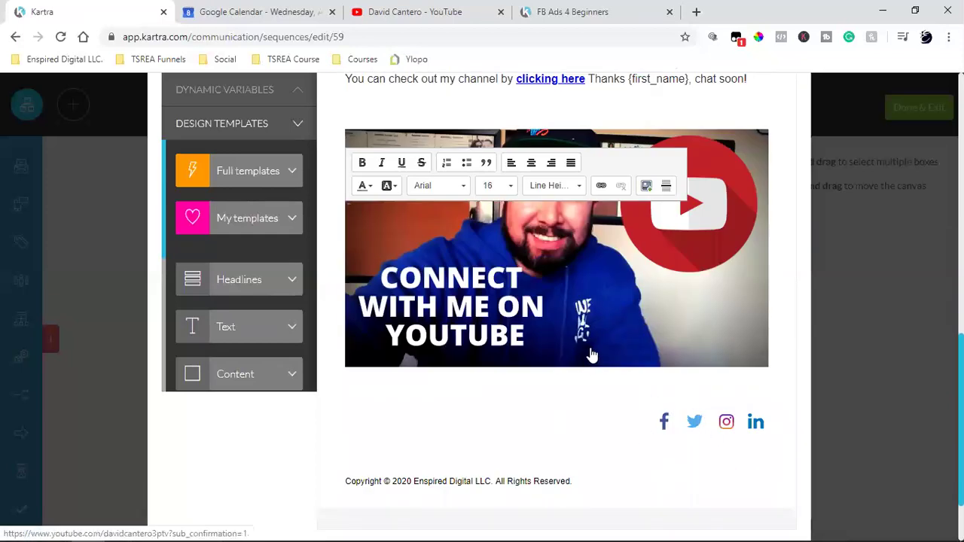
{"action": "scroll", "coordinate": [592, 351], "scroll_direction": "down", "scroll_amount": 1}
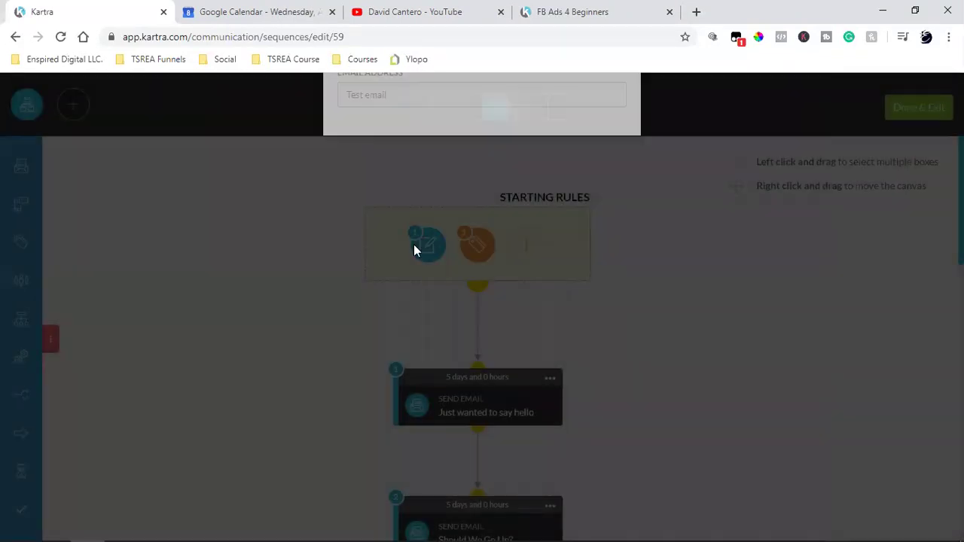
{"action": "left_click", "coordinate": [413, 214]}
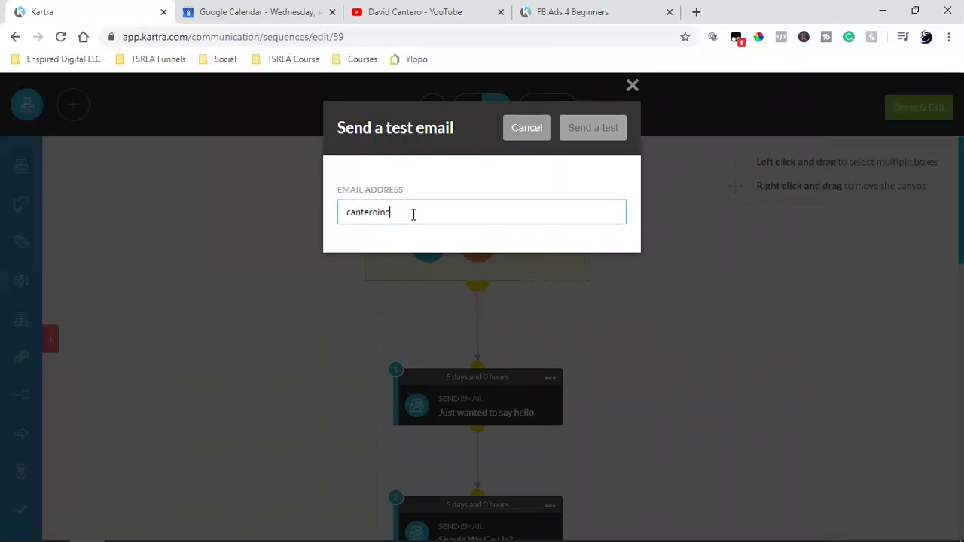
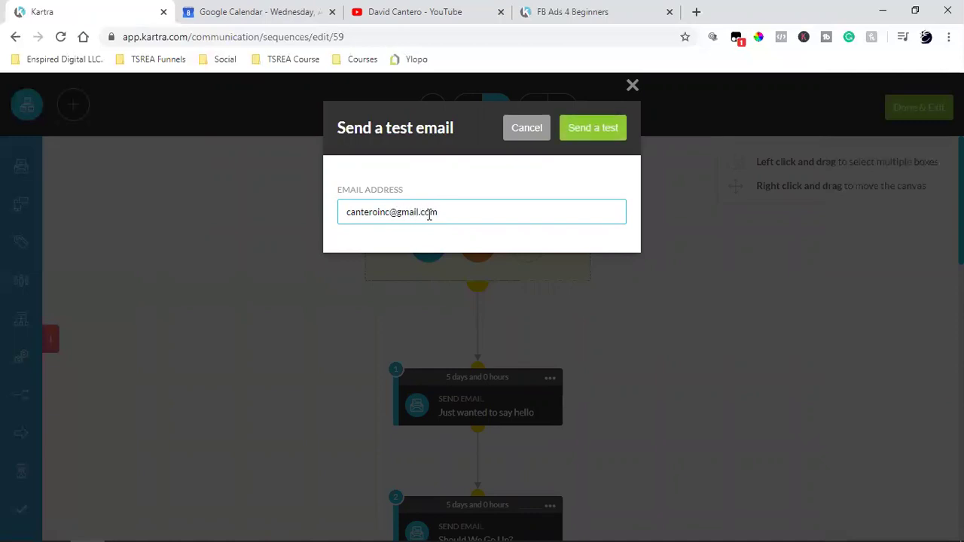
{"action": "left_click", "coordinate": [591, 128]}
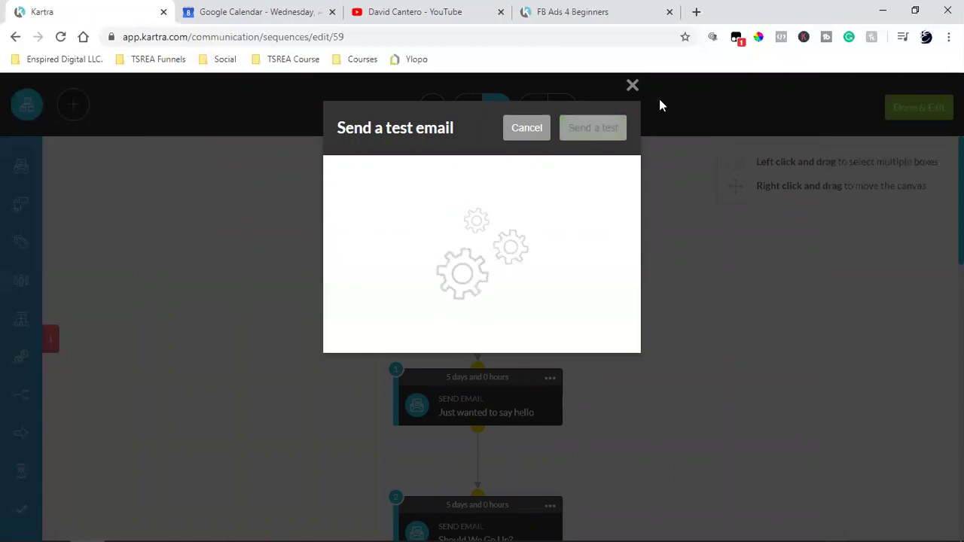
- On another Chrome tab, close the VIP popup and open Gmail from the Google homepage
{"action": "left_click", "coordinate": [585, 11]}
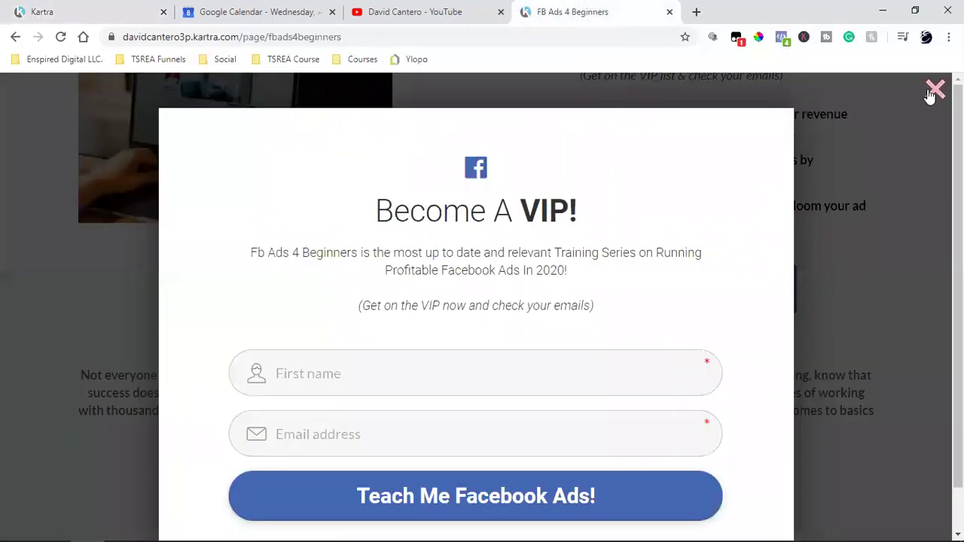
{"action": "left_click", "coordinate": [935, 90]}
{"action": "left_click", "coordinate": [84, 37]}
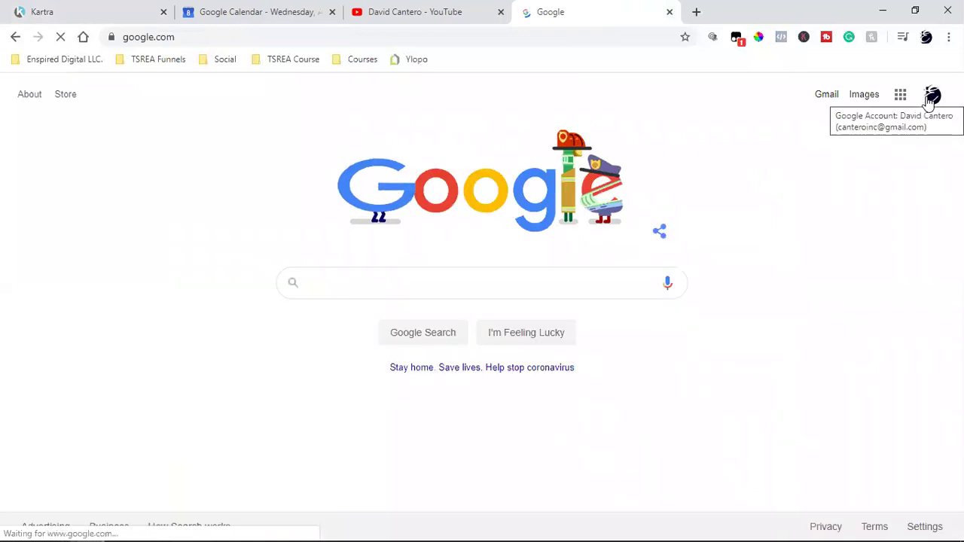
{"action": "left_click", "coordinate": [824, 98]}
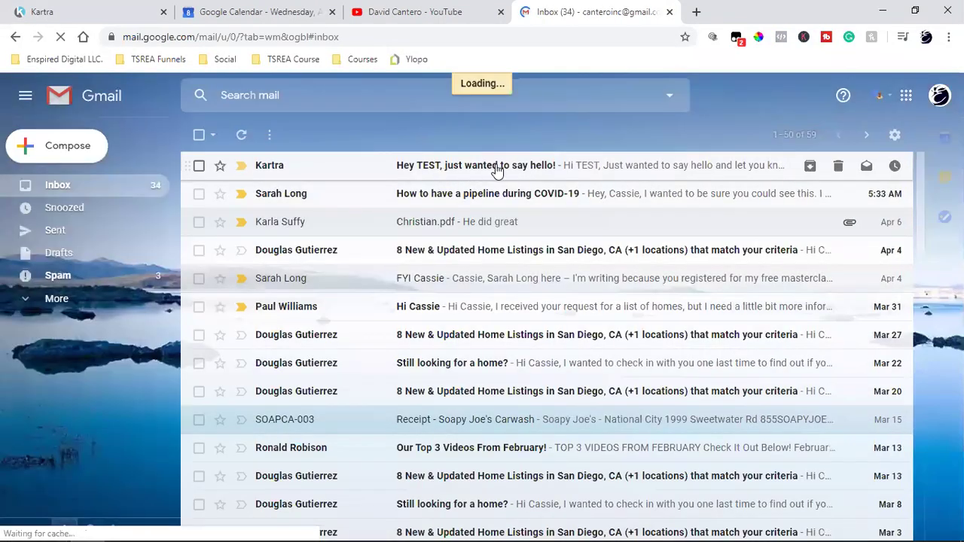
- Open the 'Hey TEST' email and check that its footer Facebook icon opens the Enspired Digital page
{"action": "left_click", "coordinate": [520, 173]}
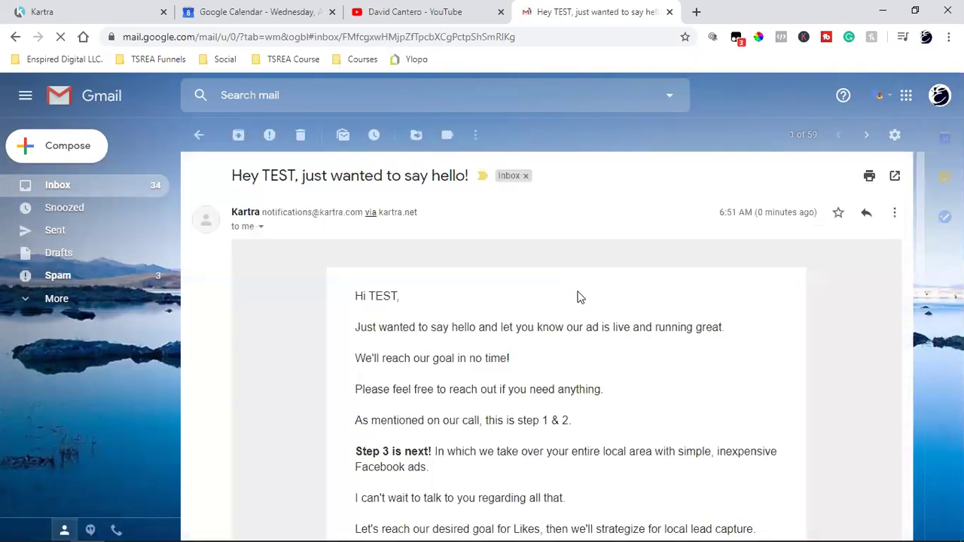
{"action": "scroll", "coordinate": [580, 341], "scroll_direction": "down", "scroll_amount": 10}
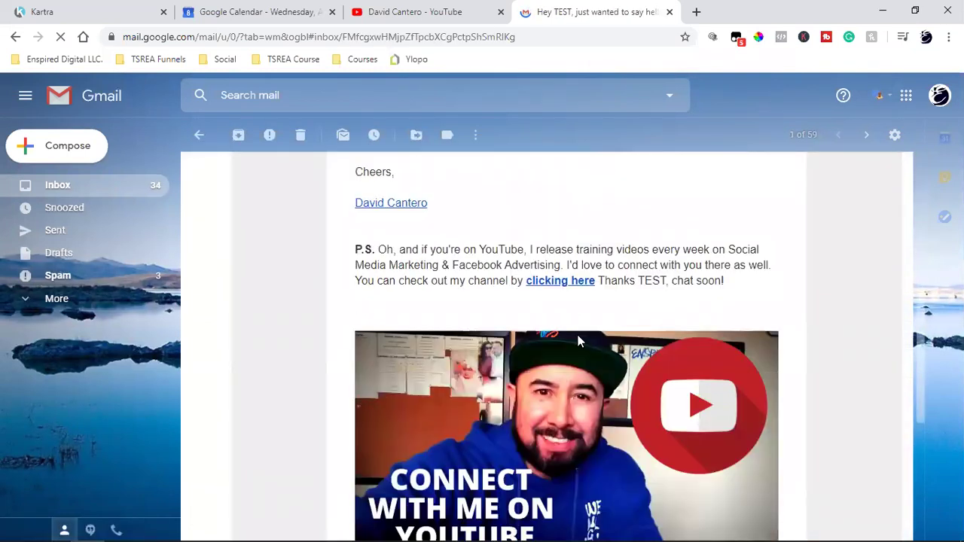
{"action": "scroll", "coordinate": [580, 341], "scroll_direction": "down", "scroll_amount": 1}
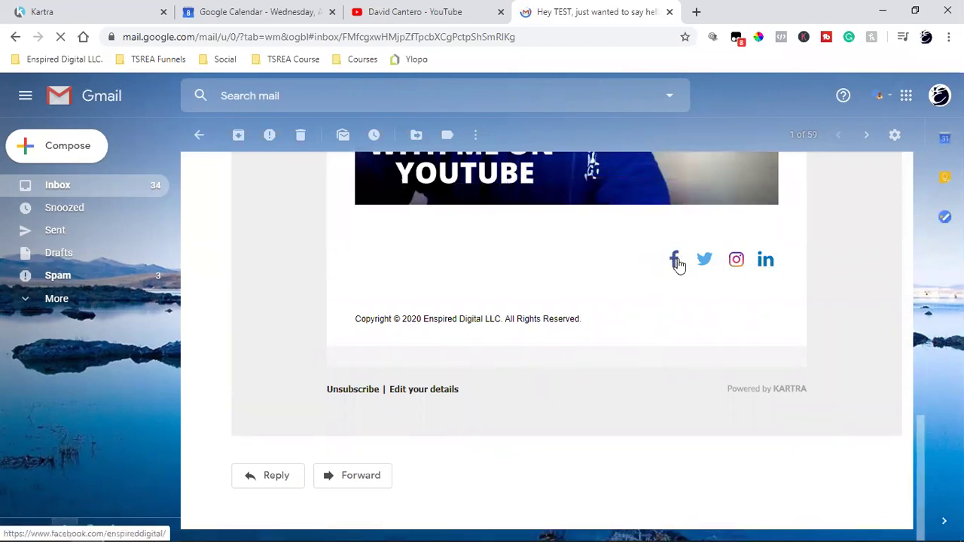
{"action": "left_click", "coordinate": [677, 262]}
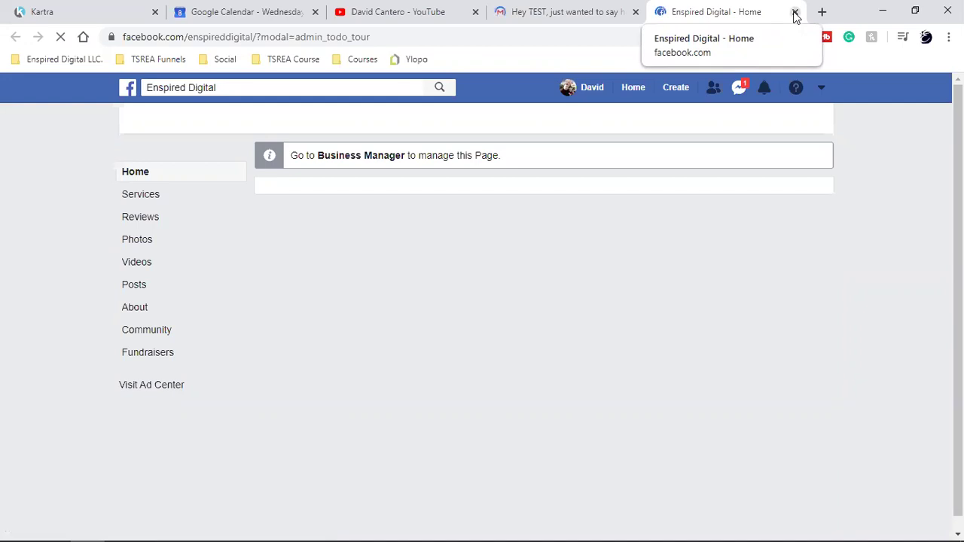
- Verify the Twitter, Instagram and LinkedIn icons open the matching enspireddigital profiles, closing each tab afterwards
{"action": "left_click", "coordinate": [795, 15]}
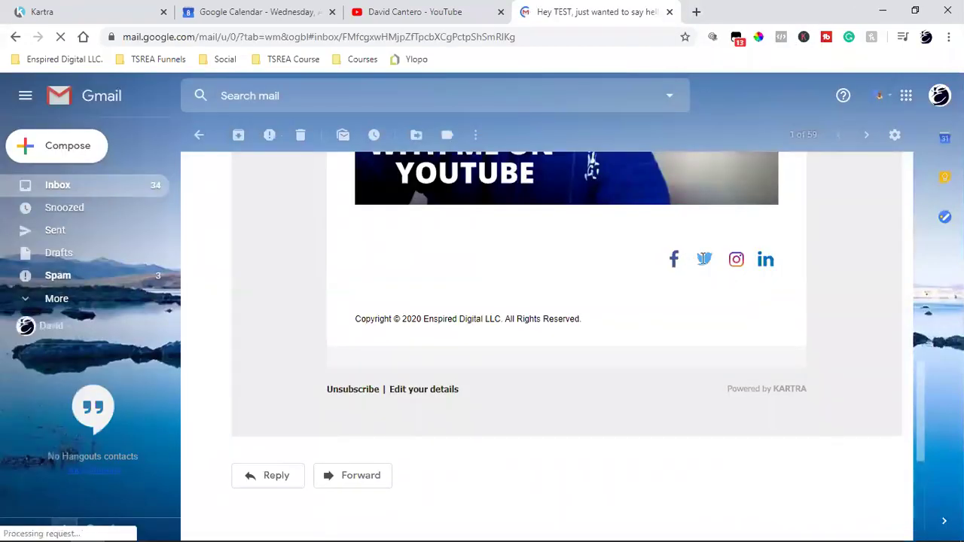
{"action": "left_click", "coordinate": [703, 259]}
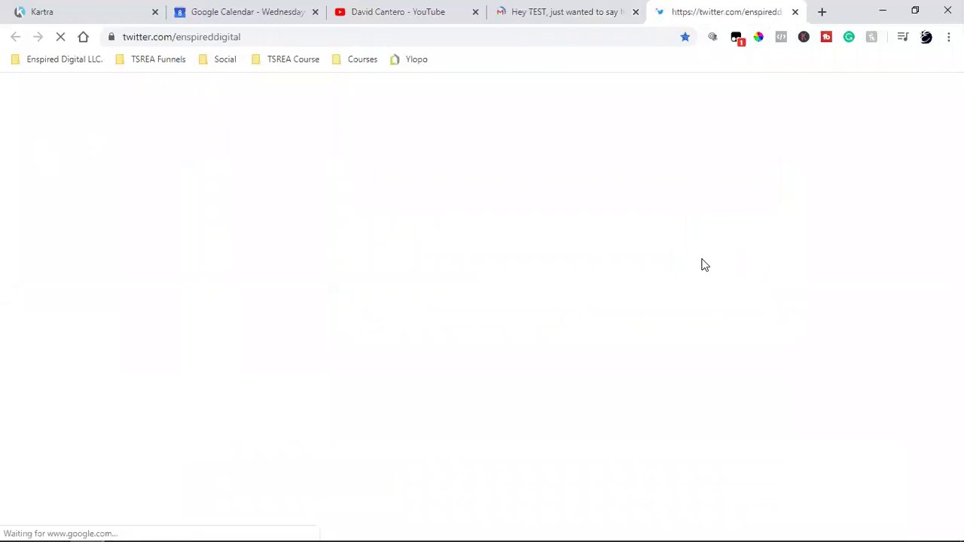
{"action": "left_click", "coordinate": [797, 15]}
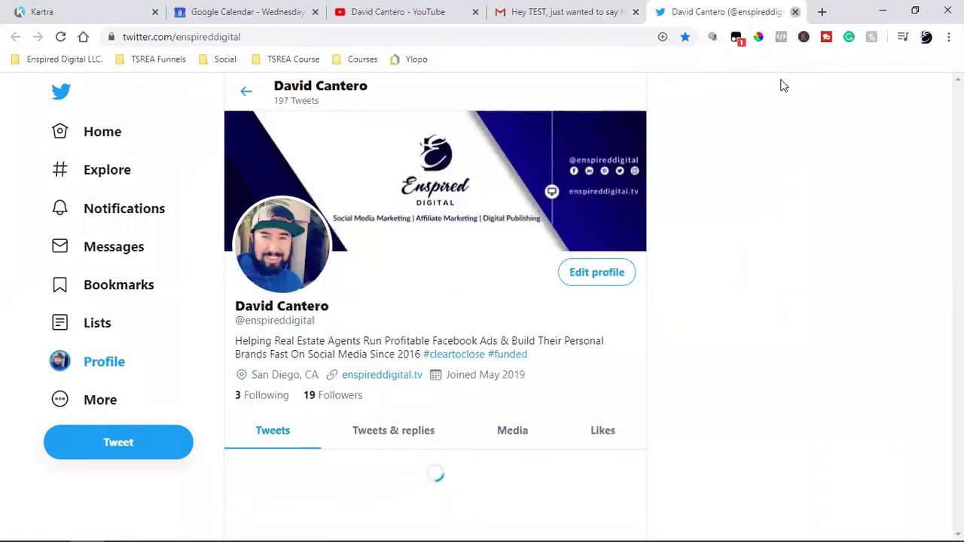
{"action": "left_click", "coordinate": [733, 260]}
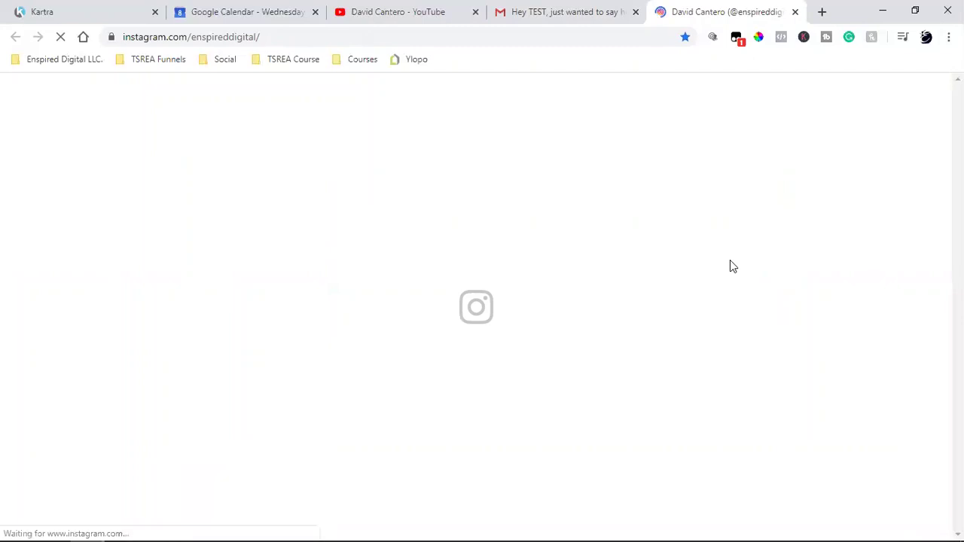
{"action": "left_click", "coordinate": [796, 12]}
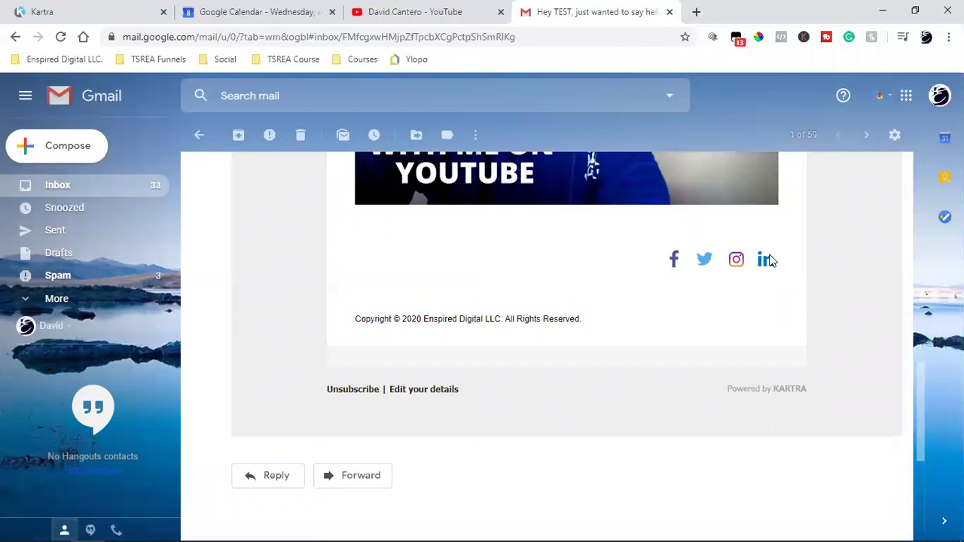
{"action": "left_click", "coordinate": [767, 259]}
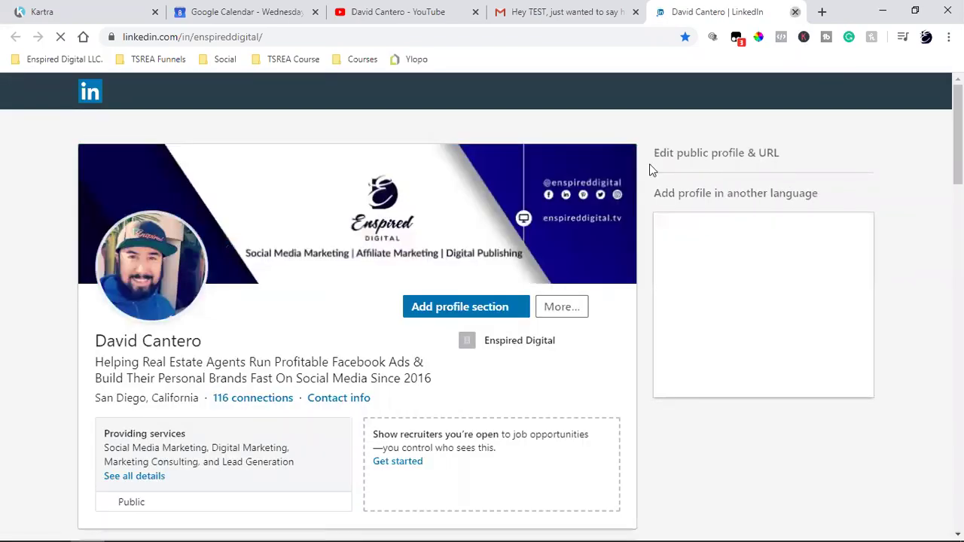
{"action": "key", "text": "ctrl+w"}
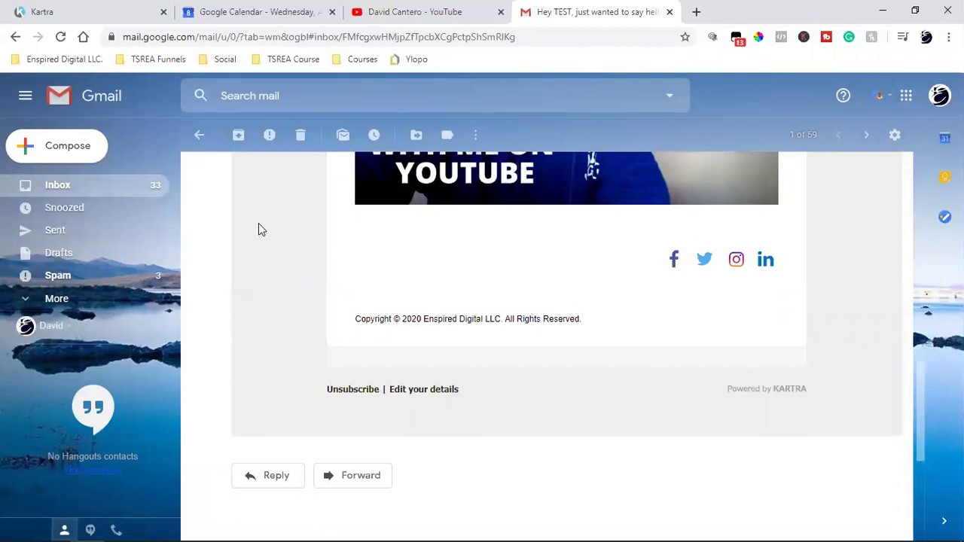
- Back in the Kartra tab, close the 'Test email sent!' confirmation
{"action": "left_click", "coordinate": [119, 9]}
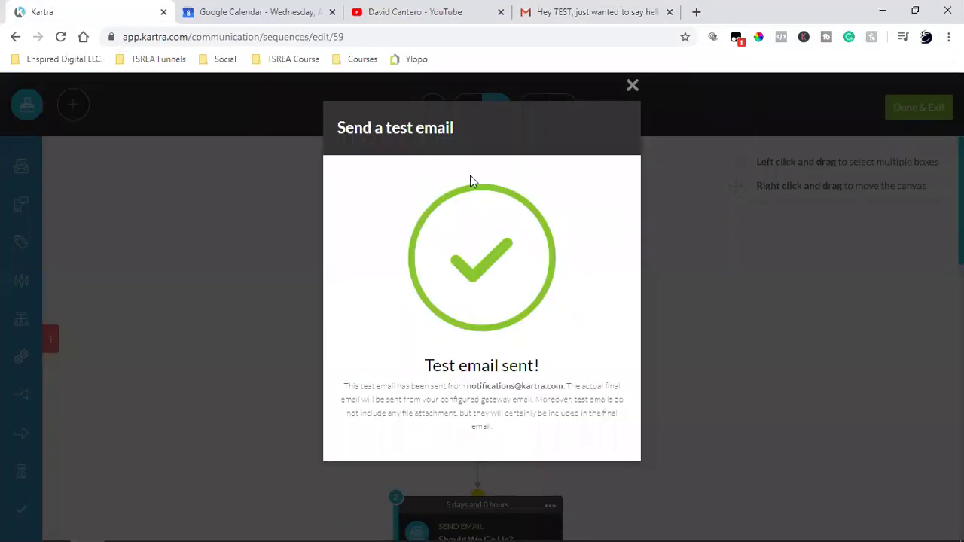
{"action": "left_click", "coordinate": [634, 87]}
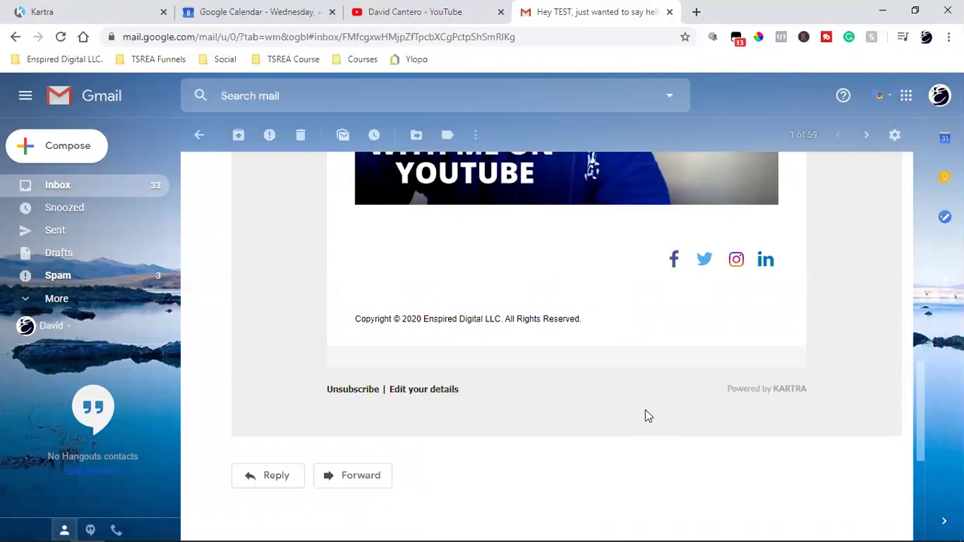
{"action": "scroll", "coordinate": [648, 416], "scroll_direction": "up", "scroll_amount": 2}
{"action": "scroll", "coordinate": [648, 417], "scroll_direction": "down", "scroll_amount": 2}
{"action": "scroll", "coordinate": [479, 334], "scroll_direction": "up", "scroll_amount": 2}
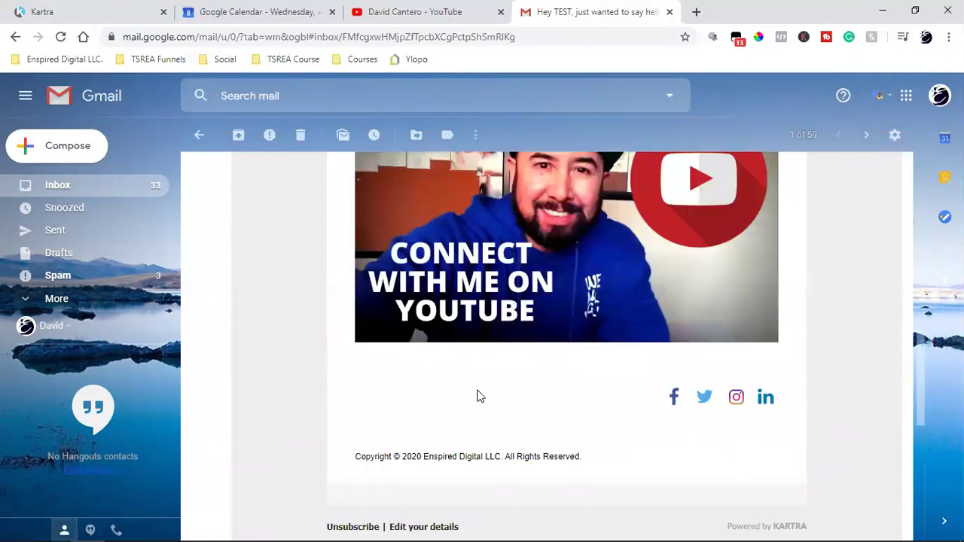
{"action": "triple_click", "coordinate": [495, 462]}
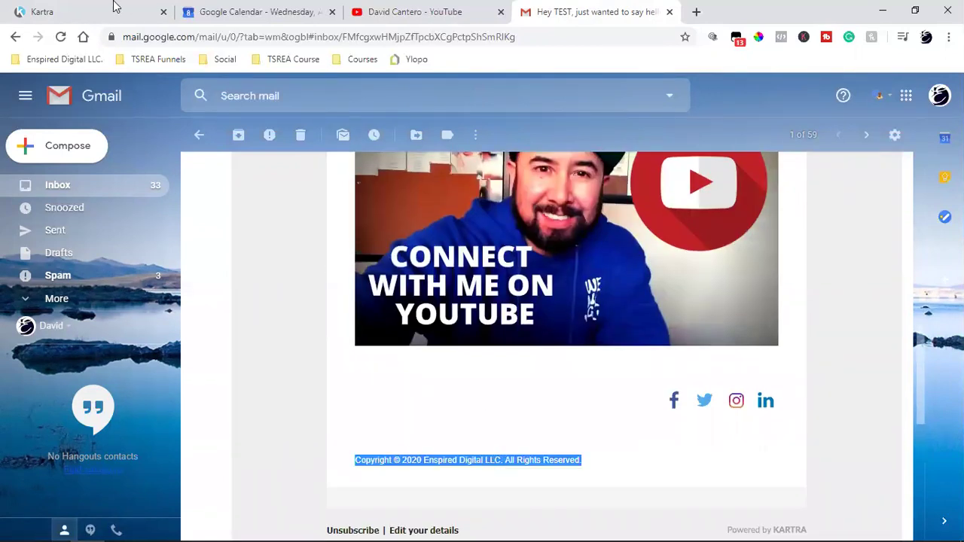
{"action": "left_click", "coordinate": [115, 6]}
- Delete the copyright footer block and save the email design as a template
{"action": "scroll", "coordinate": [459, 377], "scroll_direction": "down", "scroll_amount": 2}
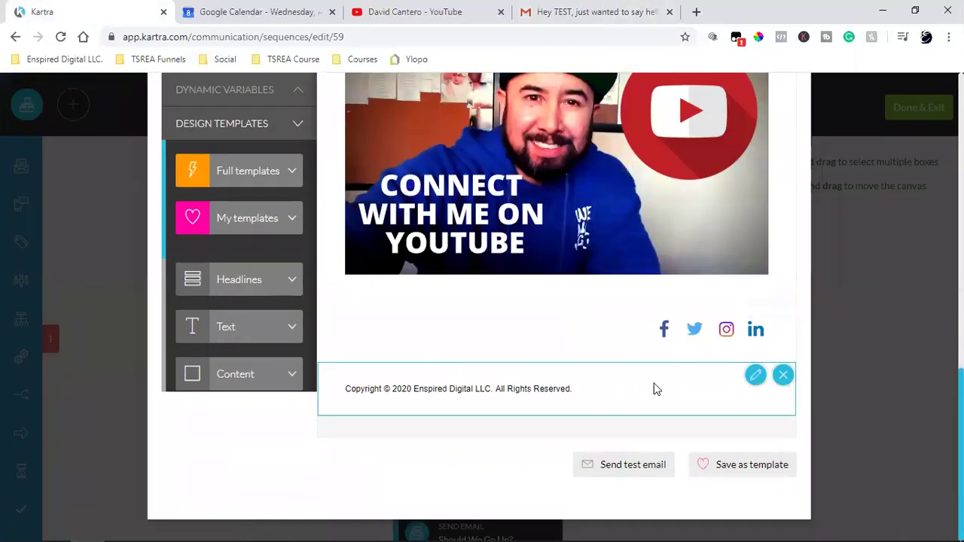
{"action": "left_click", "coordinate": [784, 376]}
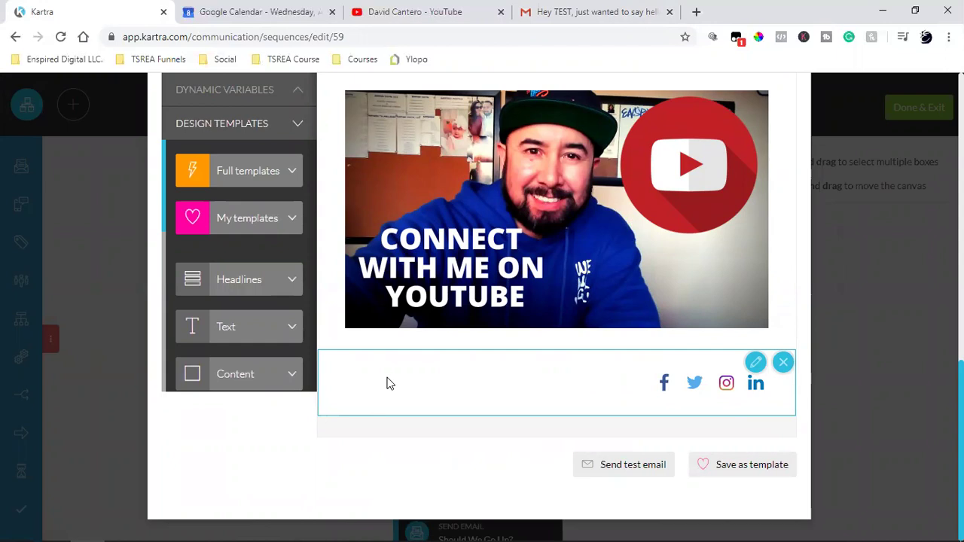
{"action": "left_click", "coordinate": [724, 465]}
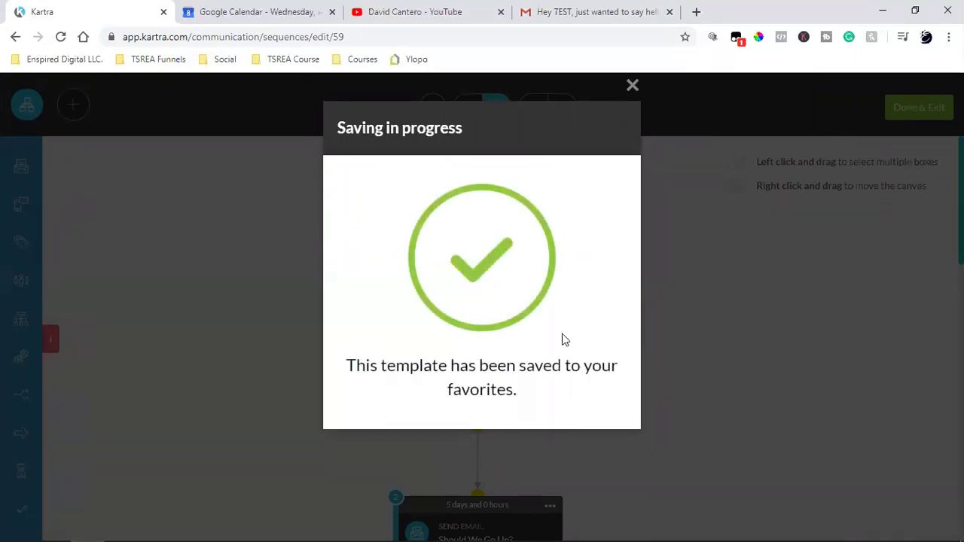
{"action": "left_click", "coordinate": [630, 86]}
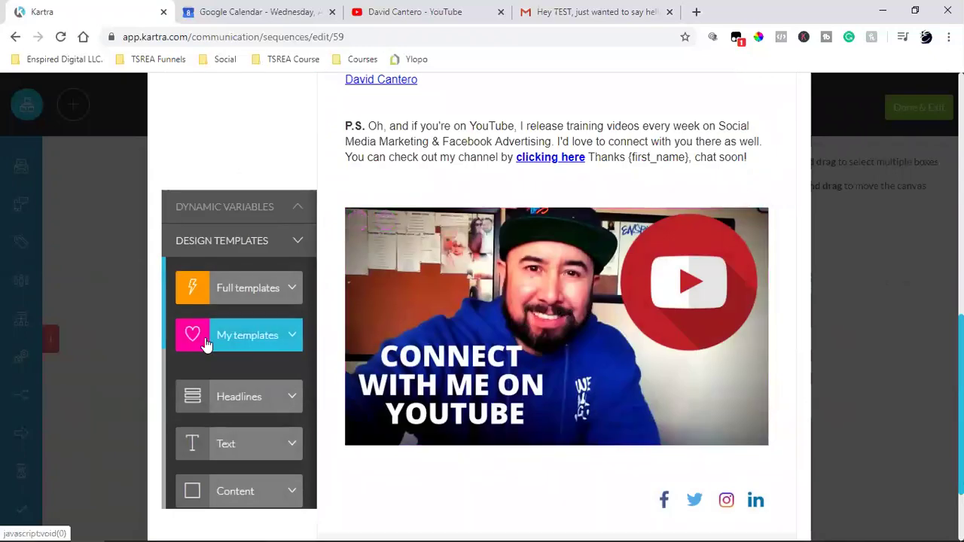
- Delete the old 'For Listing Agents' template from My Templates, leaving the new YouTube-banner design
{"action": "left_click", "coordinate": [232, 337]}
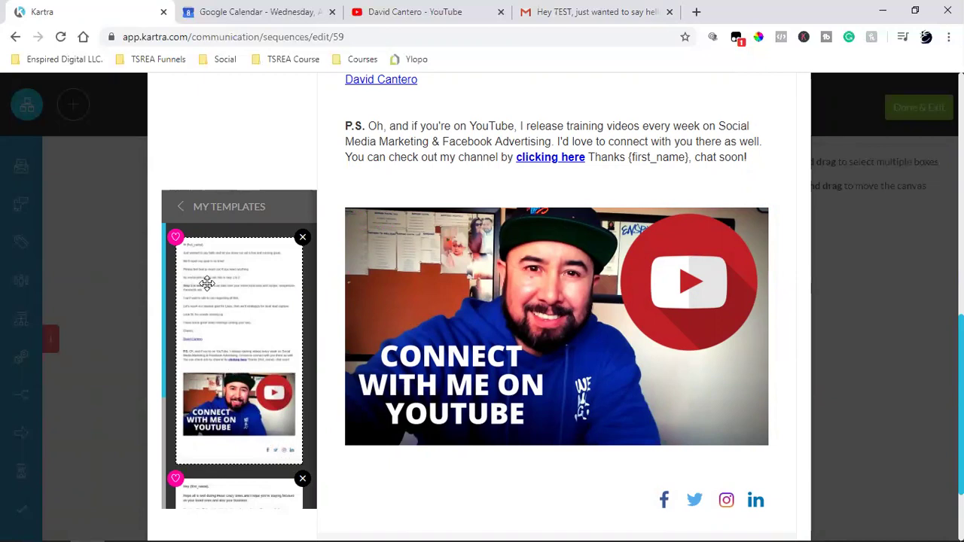
{"action": "scroll", "coordinate": [208, 283], "scroll_direction": "down", "scroll_amount": 3}
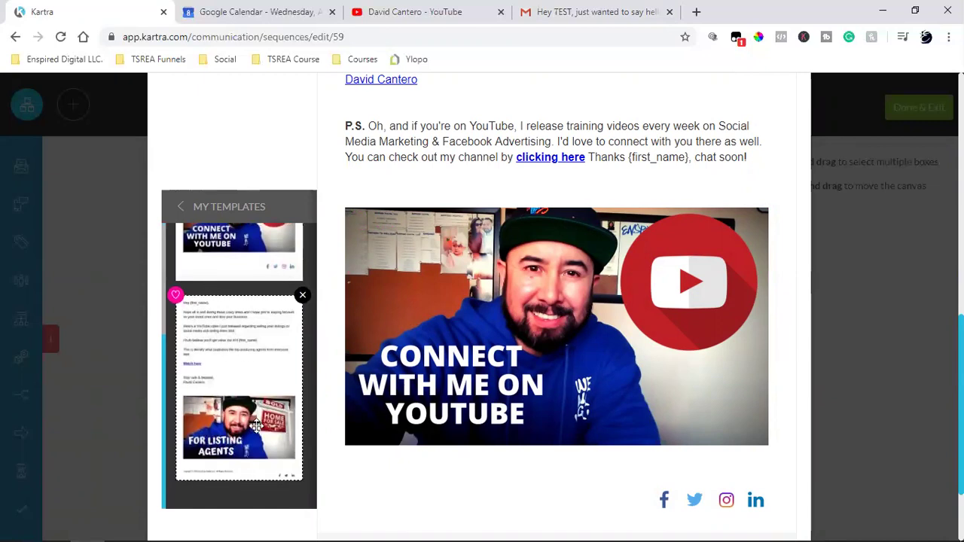
{"action": "scroll", "coordinate": [256, 431], "scroll_direction": "down", "scroll_amount": 2}
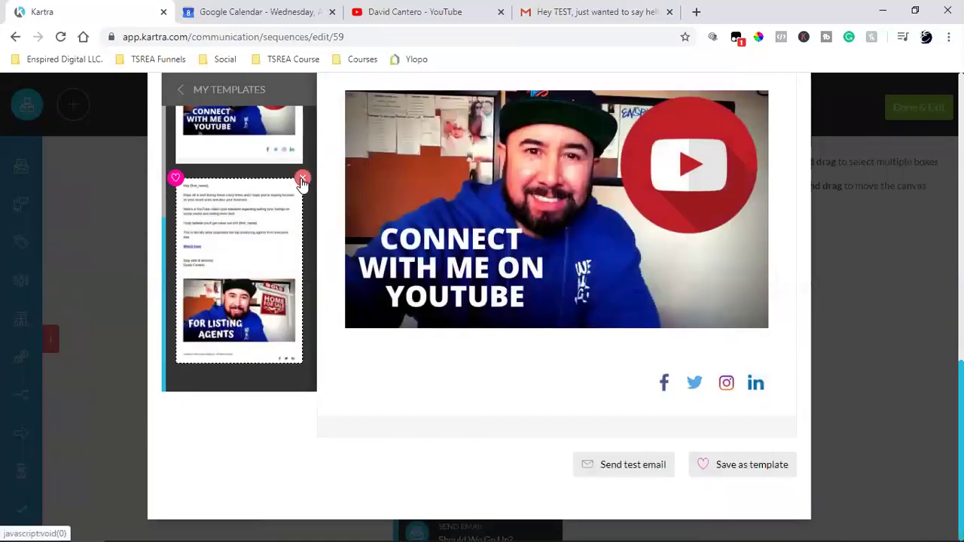
{"action": "left_click", "coordinate": [302, 181]}
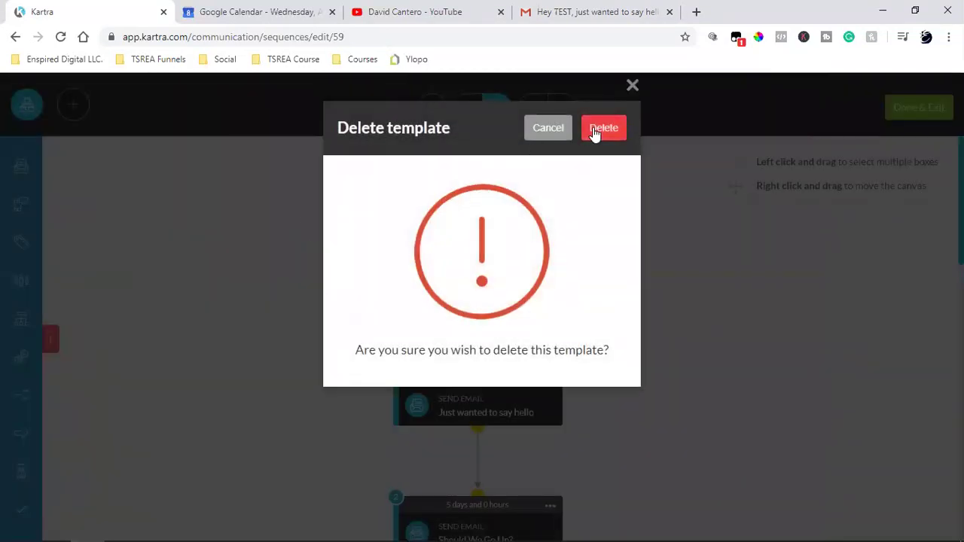
{"action": "left_click", "coordinate": [596, 130]}
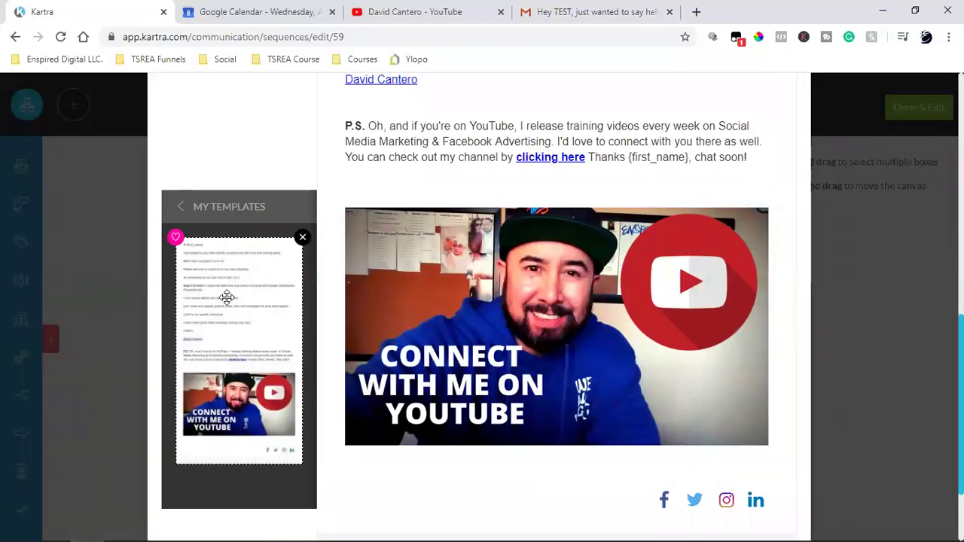
{"action": "scroll", "coordinate": [658, 370], "scroll_direction": "down", "scroll_amount": 2}
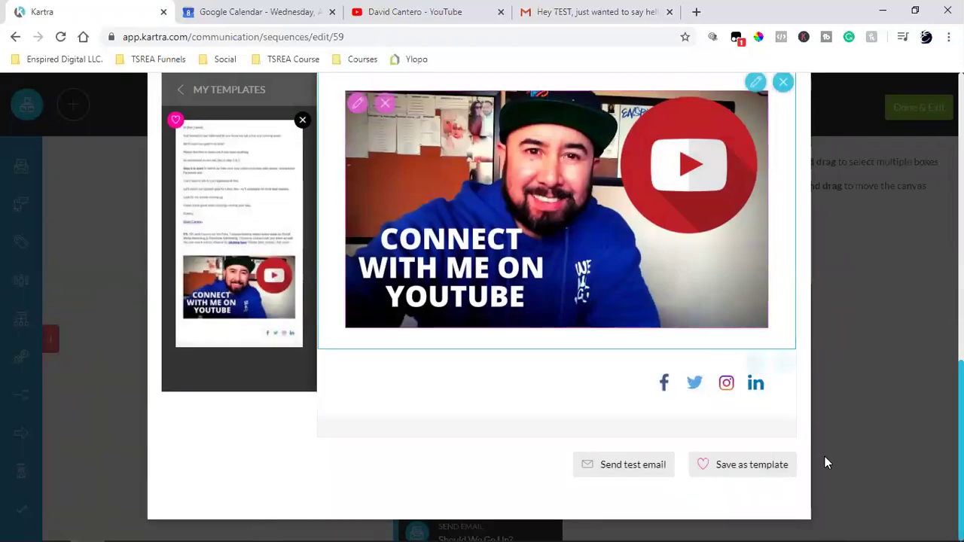
{"action": "scroll", "coordinate": [812, 429], "scroll_direction": "up", "scroll_amount": 5}
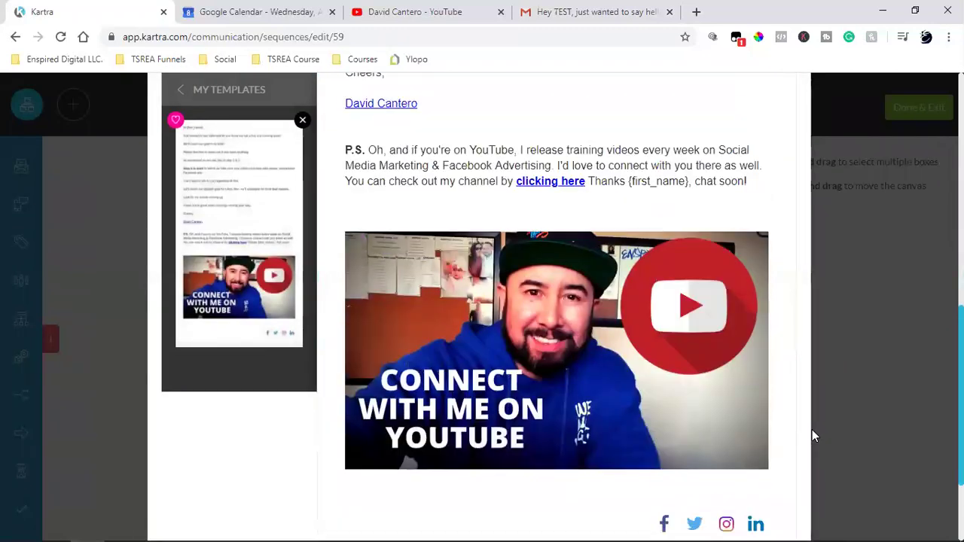
{"action": "scroll", "coordinate": [812, 429], "scroll_direction": "up", "scroll_amount": 8}
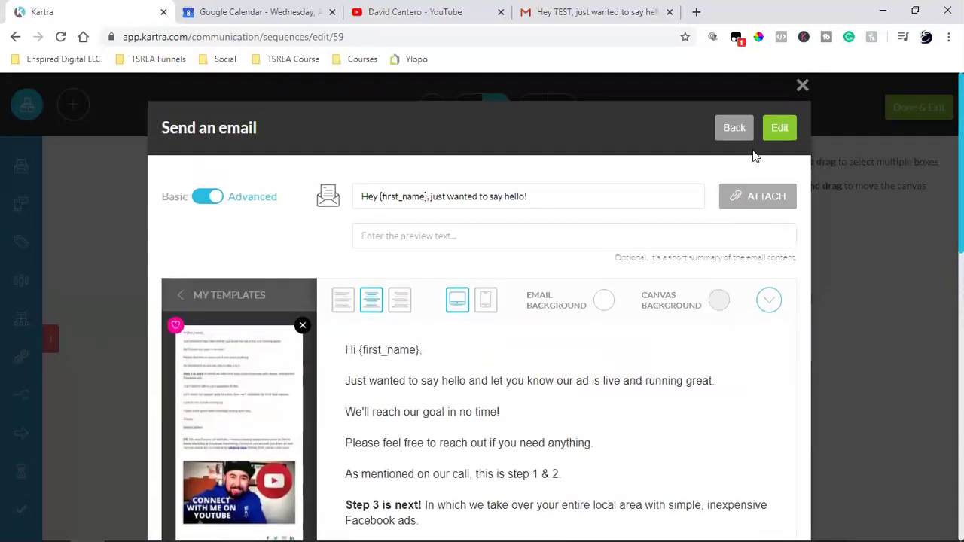
- Finish the email step, close its summary and leave the builder with Done & Exit
{"action": "left_click", "coordinate": [779, 129]}
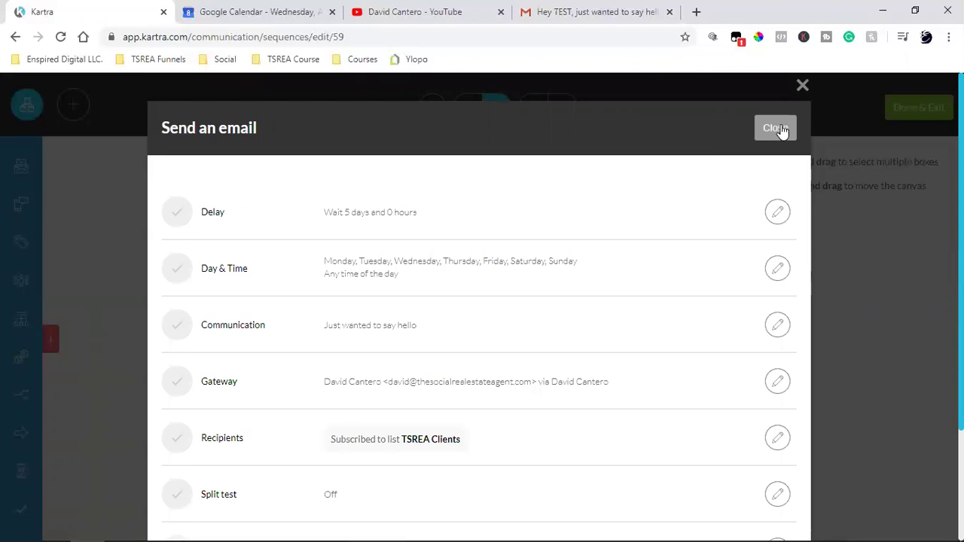
{"action": "left_click", "coordinate": [782, 130]}
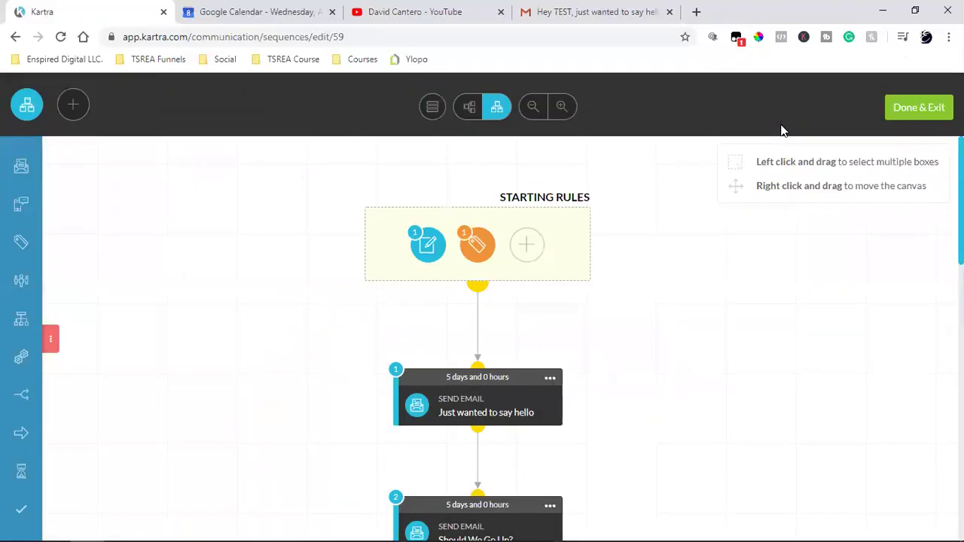
{"action": "left_click", "coordinate": [897, 110]}
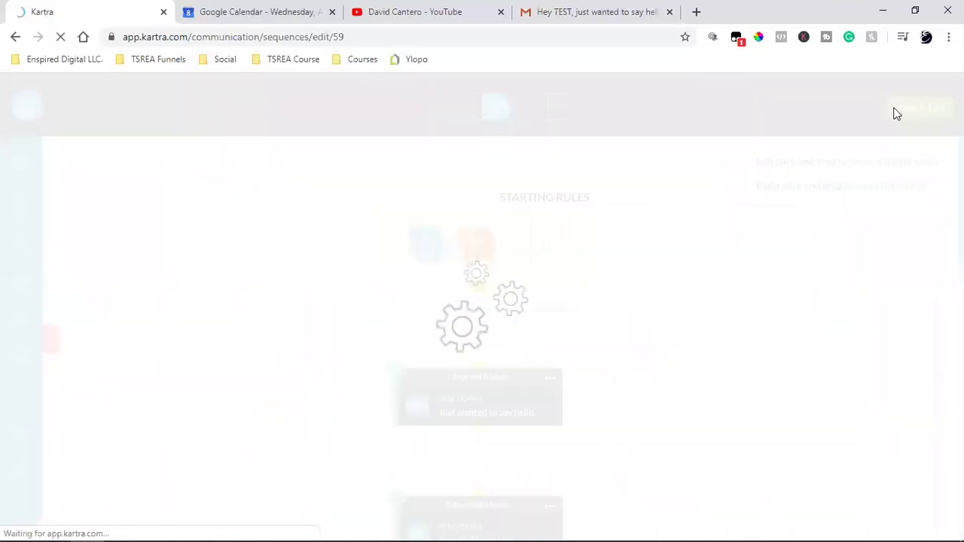